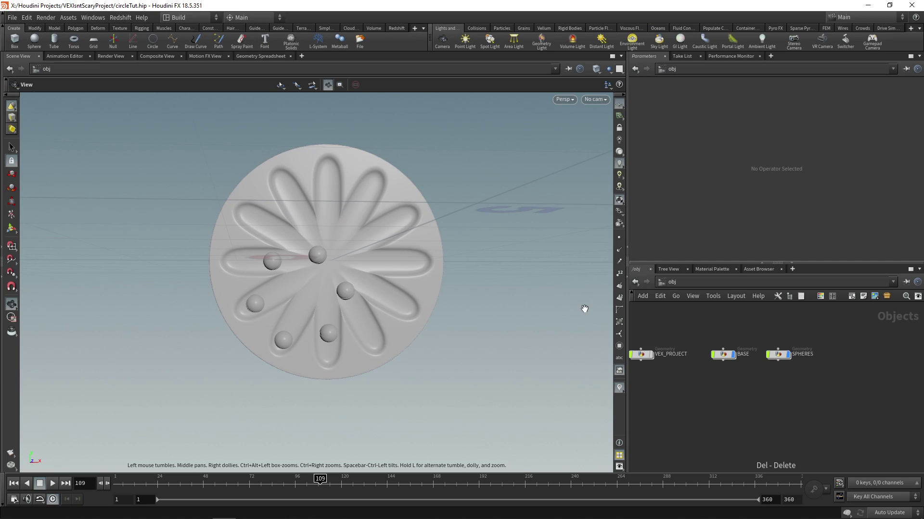
# Create a camera from the current view, with the SPHERES node moved slightly away from BASE.
pyautogui.scroll(2, 775, 358)
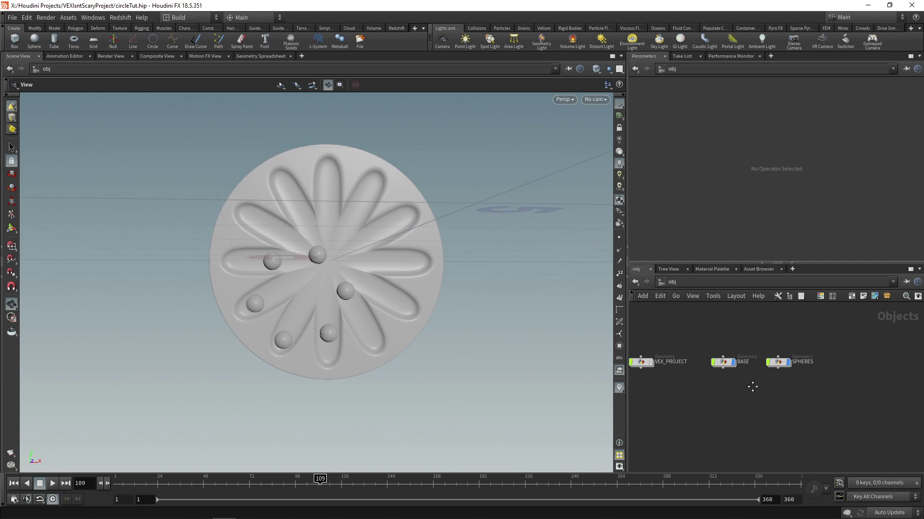
pyautogui.moveTo(776, 360); pyautogui.dragTo(787, 361)
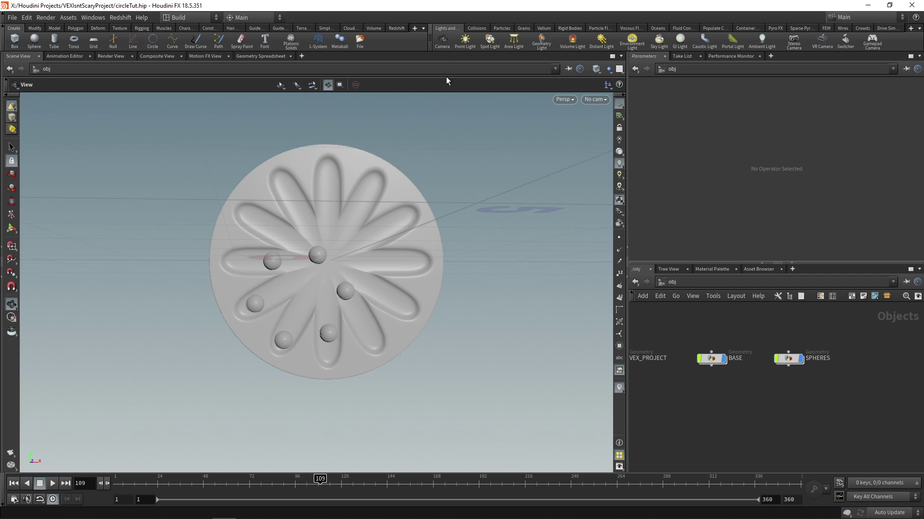
pyautogui.keyDown('ctrl'); pyautogui.click(442, 43); pyautogui.keyUp('ctrl')
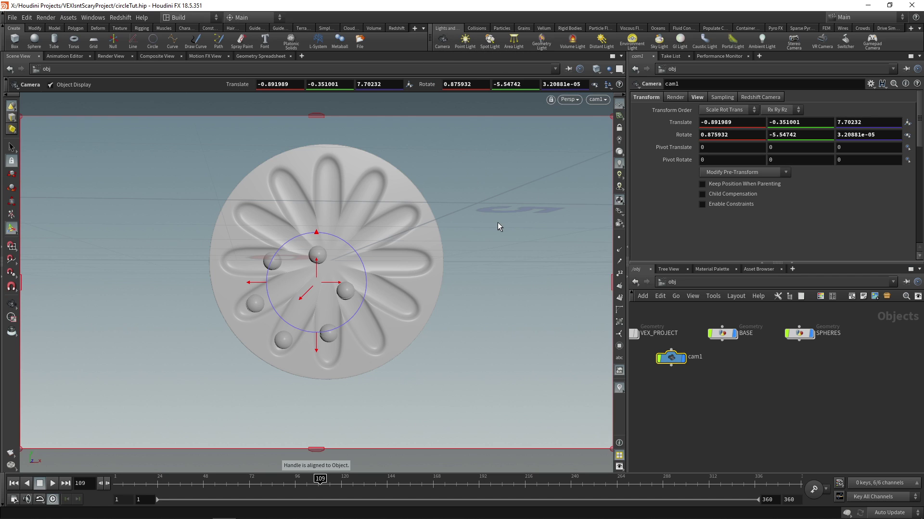
# Reset the camera's rotation on all axes and its X and Y translation to 0.
pyautogui.keyDown('ctrl'); pyautogui.middleClick(731, 135); pyautogui.keyUp('ctrl')
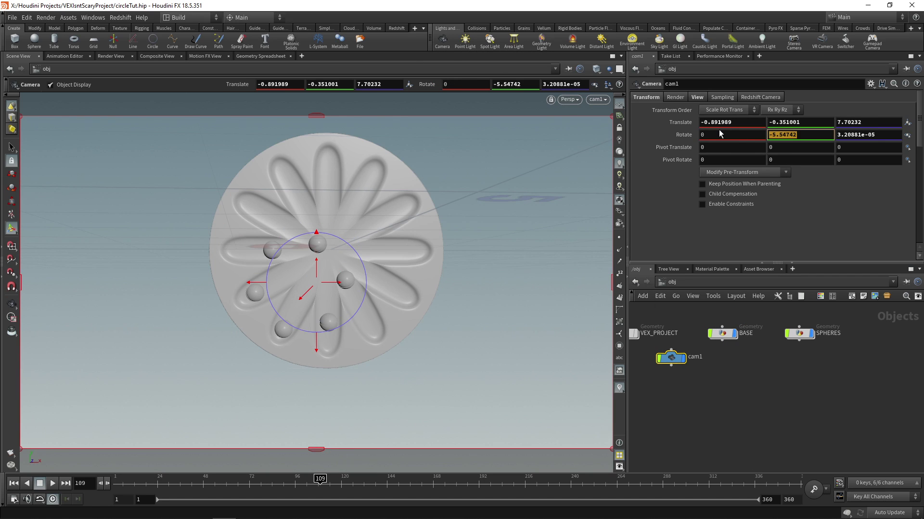
pyautogui.keyDown('ctrl'); pyautogui.middleClick(789, 134); pyautogui.keyUp('ctrl')
pyautogui.keyDown('ctrl'); pyautogui.middleClick(890, 135); pyautogui.keyUp('ctrl')
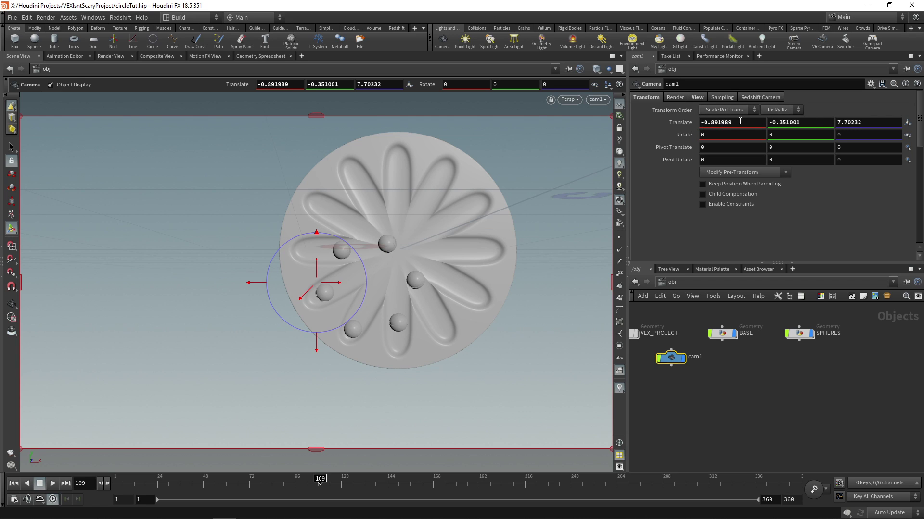
pyautogui.keyDown('ctrl'); pyautogui.middleClick(747, 123); pyautogui.keyUp('ctrl')
pyautogui.keyDown('ctrl'); pyautogui.middleClick(789, 123); pyautogui.keyUp('ctrl')
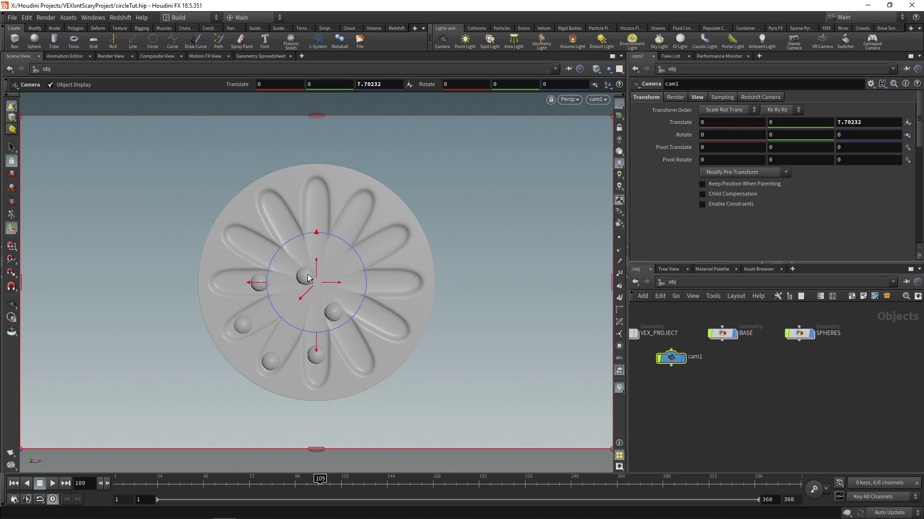
# Set the camera's Z translation to 6 and place its node below BASE.
pyautogui.moveTo(896, 122); pyautogui.dragTo(810, 114)
pyautogui.write('7')
pyautogui.press('Return')
pyautogui.write('6')
pyautogui.press('Return')
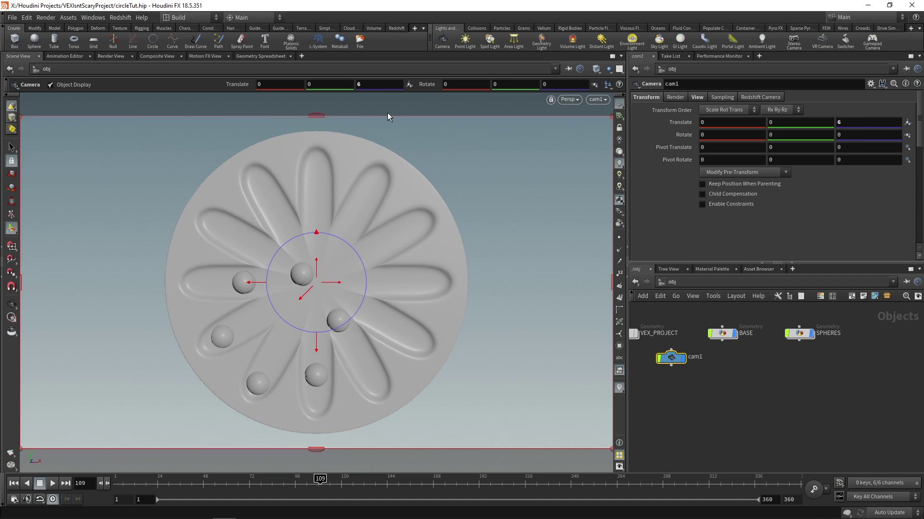
pyautogui.moveTo(671, 358); pyautogui.dragTo(721, 384)
pyautogui.press('Escape')
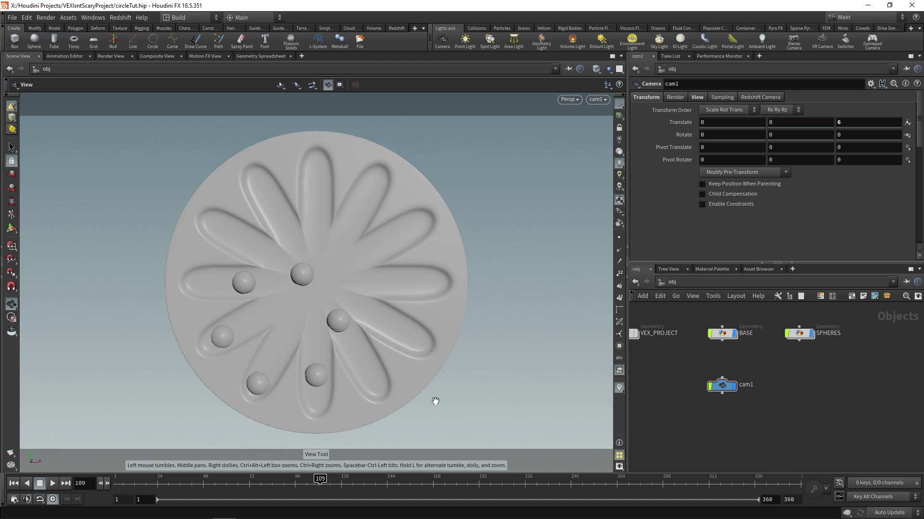
# Add a Grid geometry object below SPHERES, name it BACKGROUND and go inside its network.
pyautogui.click(770, 362)
pyautogui.press('Tab')
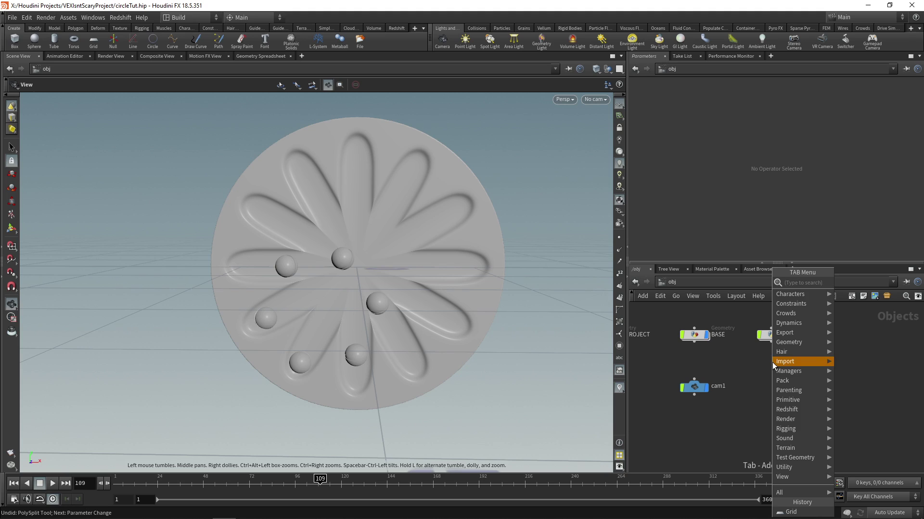
pyautogui.write('gri')
pyautogui.press('Return')
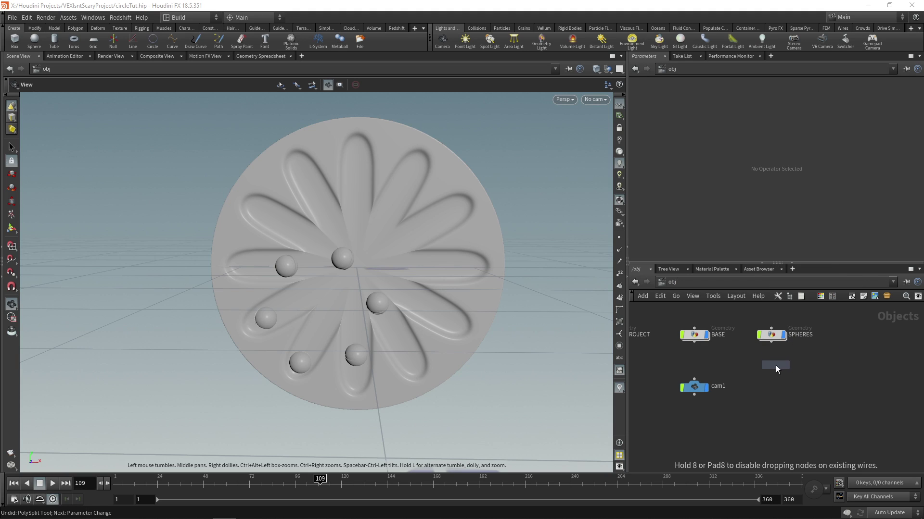
pyautogui.click(776, 372)
pyautogui.doubleClick(801, 371)
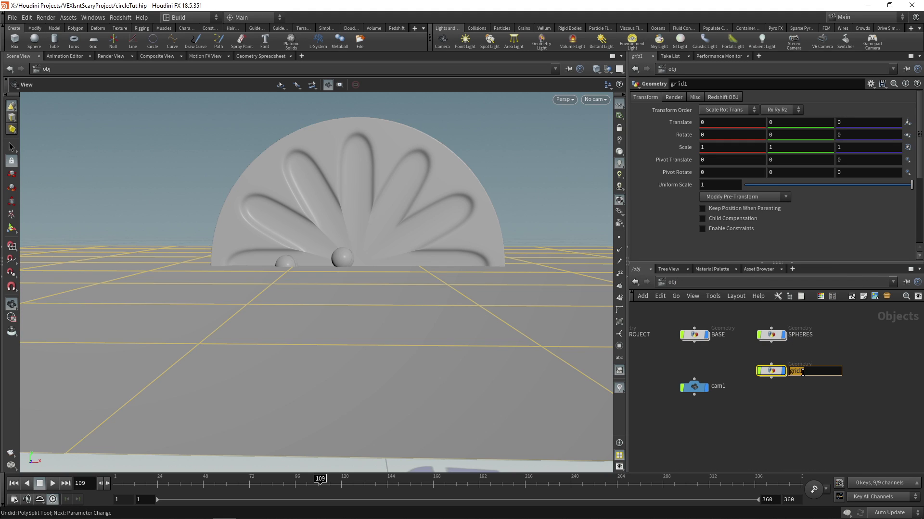
pyautogui.write('BACKGROUND')
pyautogui.press('Return')
pyautogui.press('Return')
# Orient the grid to the XY Plane and set its Z center to -0.15, behind the disc.
pyautogui.click(717, 122)
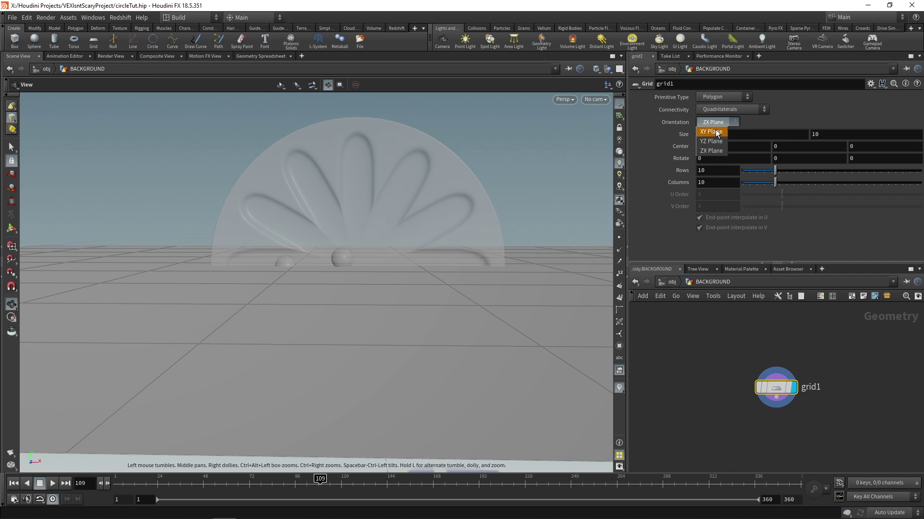
pyautogui.click(711, 132)
pyautogui.moveTo(369, 214); pyautogui.dragTo(4, 232)
pyautogui.click(12, 228)
pyautogui.moveTo(228, 236); pyautogui.dragTo(377, 253)
pyautogui.keyDown('alt'); pyautogui.moveTo(377, 253); pyautogui.dragTo(371, 175); pyautogui.keyUp('alt')
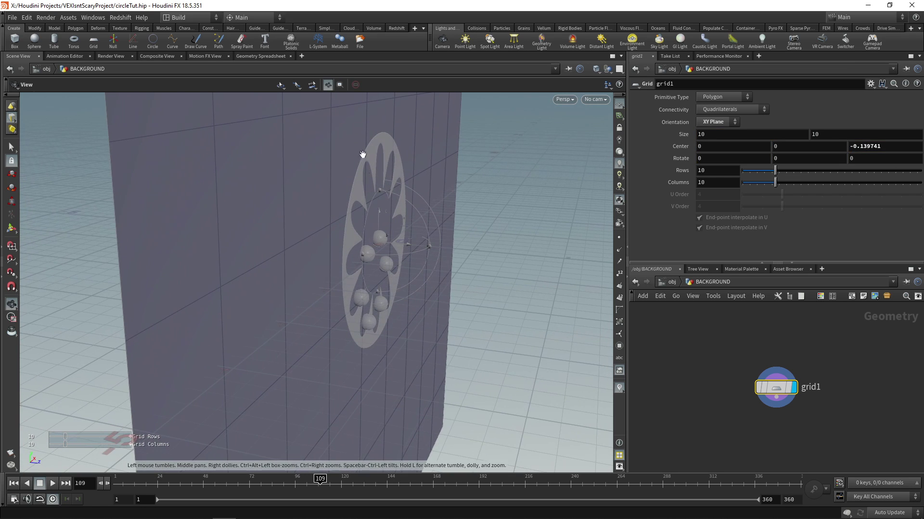
pyautogui.write('-0.15')
pyautogui.press('Return')
# Set the background grid to 20 rows and 20 columns.
pyautogui.keyDown('alt'); pyautogui.moveTo(493, 198); pyautogui.dragTo(489, 217); pyautogui.keyUp('alt')
pyautogui.doubleClick(713, 170)
pyautogui.write('20')
pyautogui.press('Tab')
pyautogui.write('20')
pyautogui.press('Return')
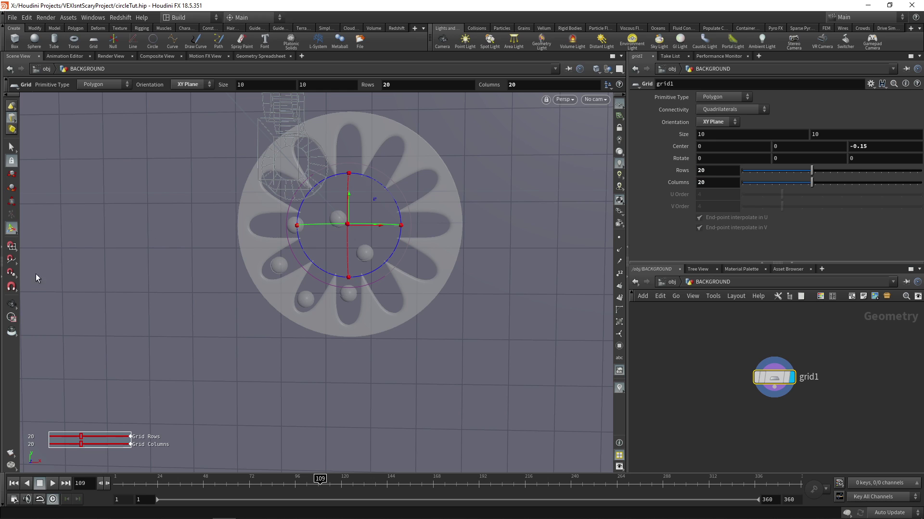
pyautogui.press('Escape')
pyautogui.moveTo(309, 216); pyautogui.dragTo(293, 195)
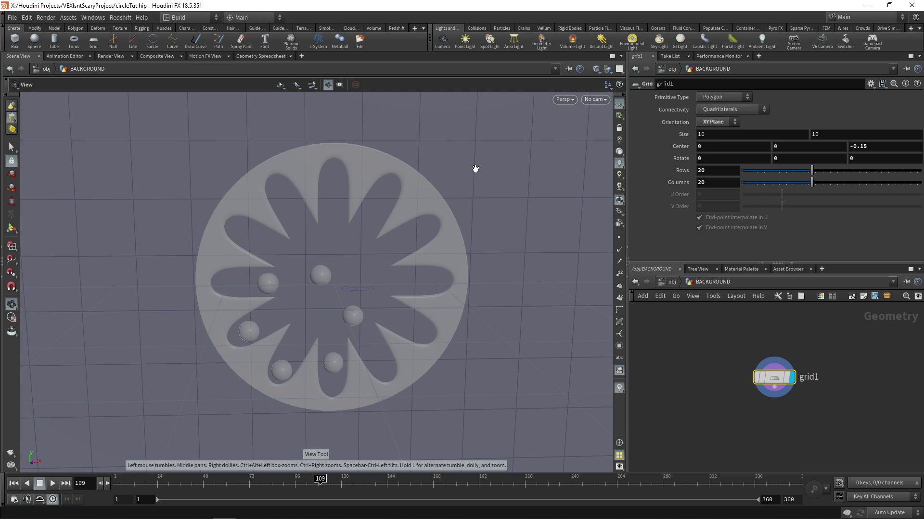
# Add a Blast node after the grid and remove the central 5 by 5 block of faces behind the disc.
pyautogui.moveTo(207, 338); pyautogui.dragTo(408, 255)
pyautogui.press('Tab')
pyautogui.moveTo(800, 419)
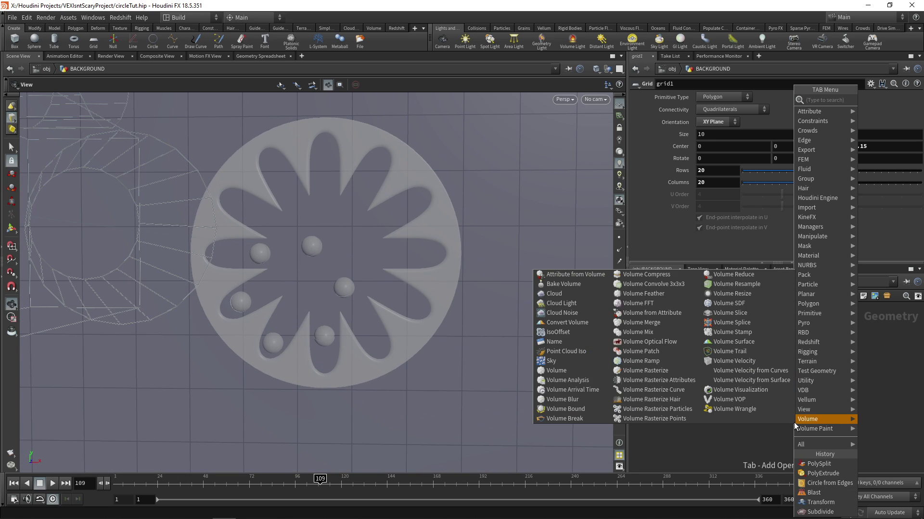
pyautogui.click(814, 493)
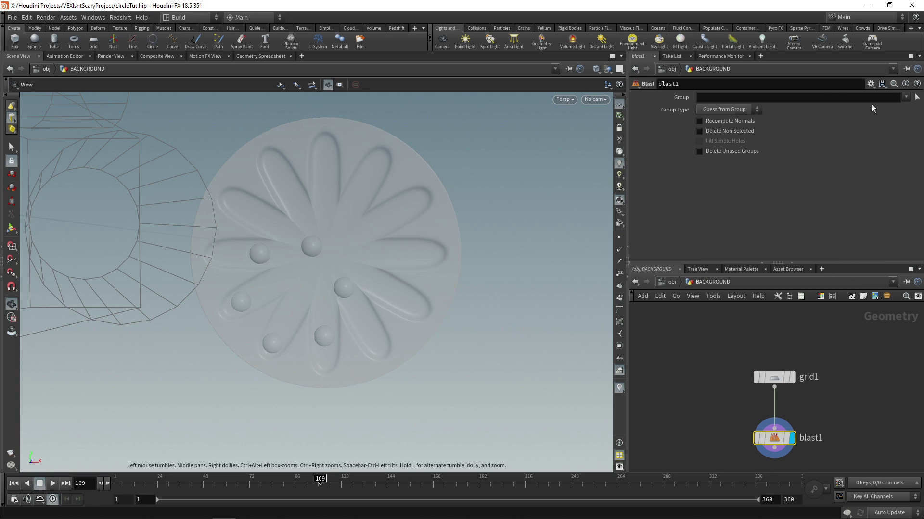
pyautogui.click(916, 97)
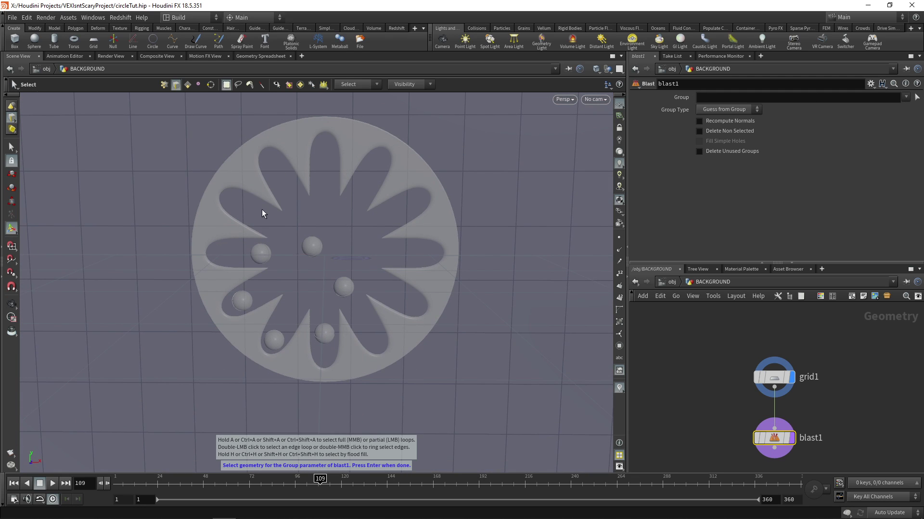
pyautogui.click(187, 84)
pyautogui.moveTo(221, 147); pyautogui.dragTo(432, 359)
pyautogui.press('space')
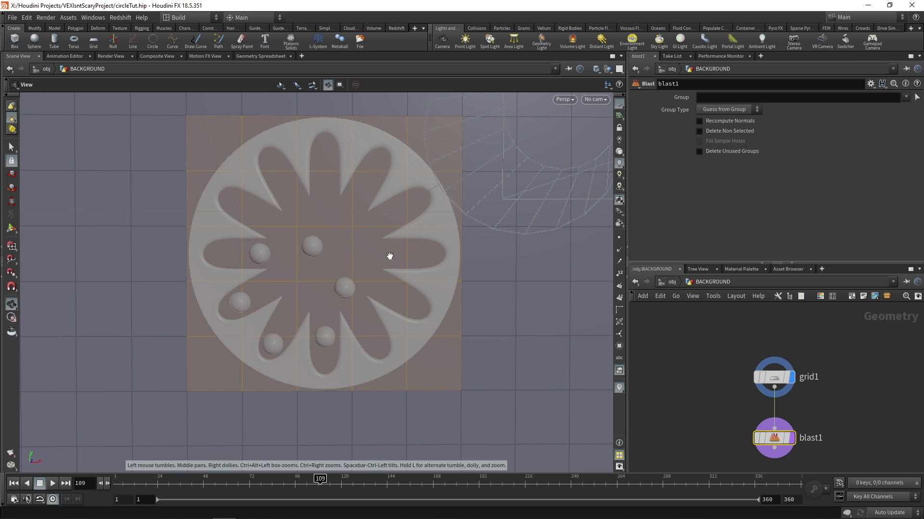
pyautogui.press('Return')
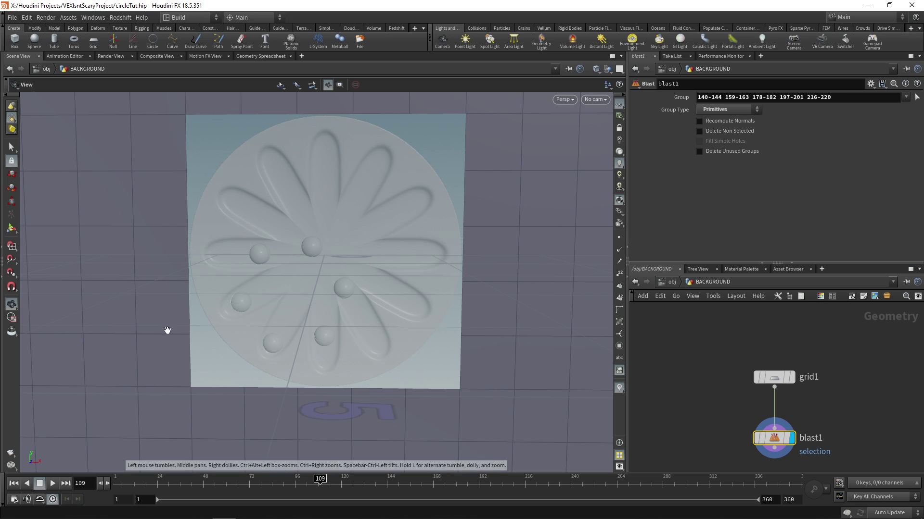
# Add a Circle from Edges node below the Blast node.
pyautogui.press('Tab')
pyautogui.write('c')
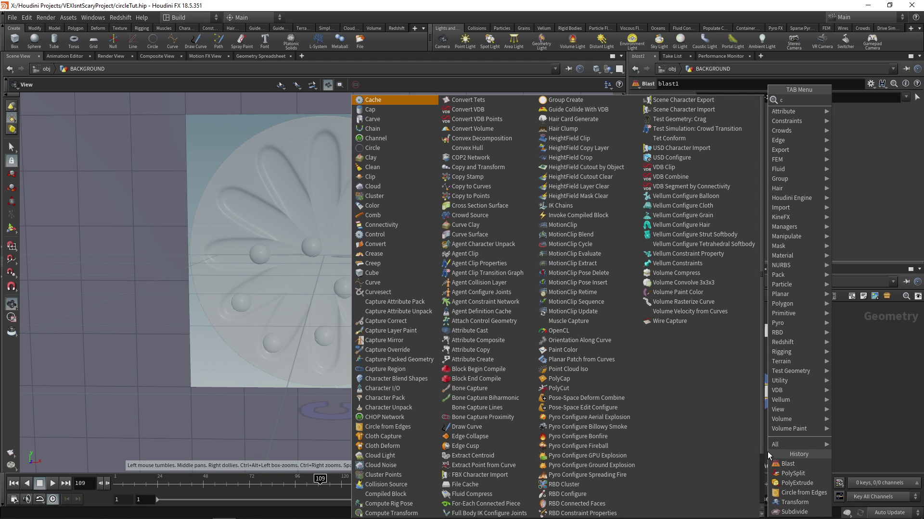
pyautogui.write('ircle fr')
pyautogui.click(862, 100)
pyautogui.click(754, 450)
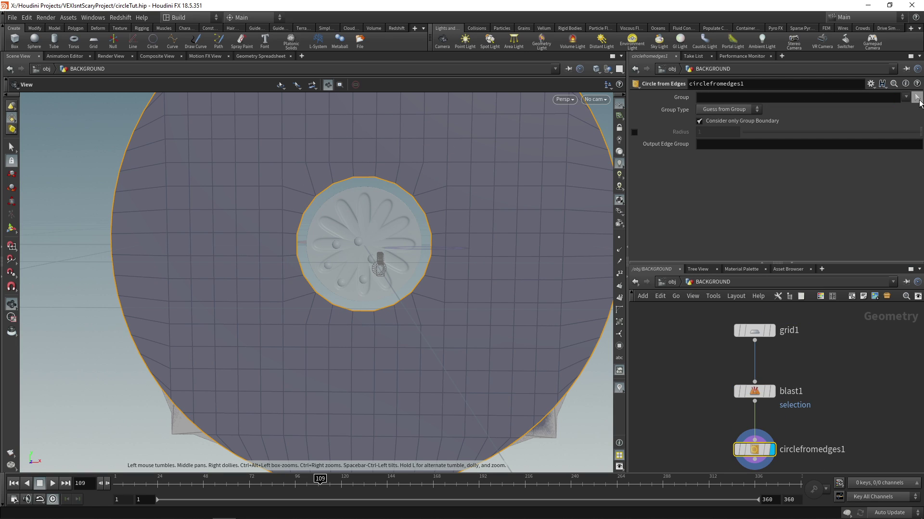
# Limit Circle from Edges to the boundary edge loop of the square hole.
pyautogui.click(917, 97)
pyautogui.scroll(5, 386, 233)
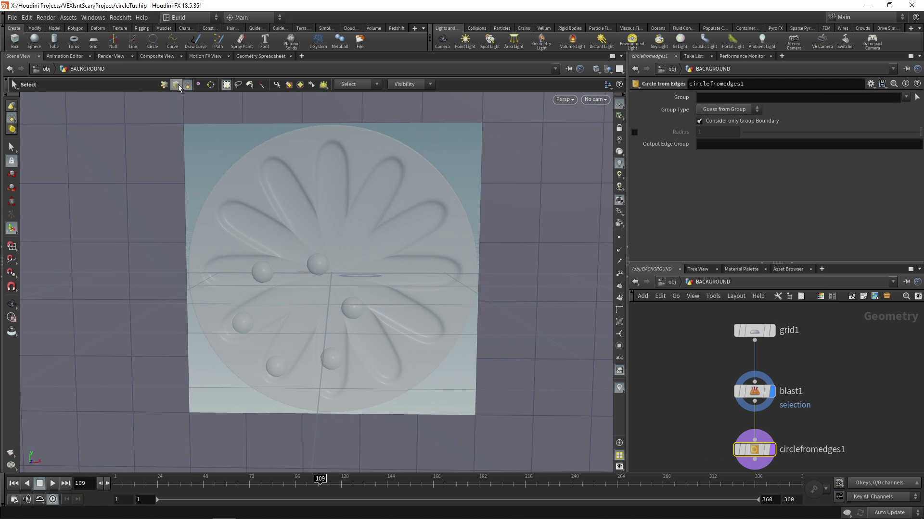
pyautogui.click(176, 84)
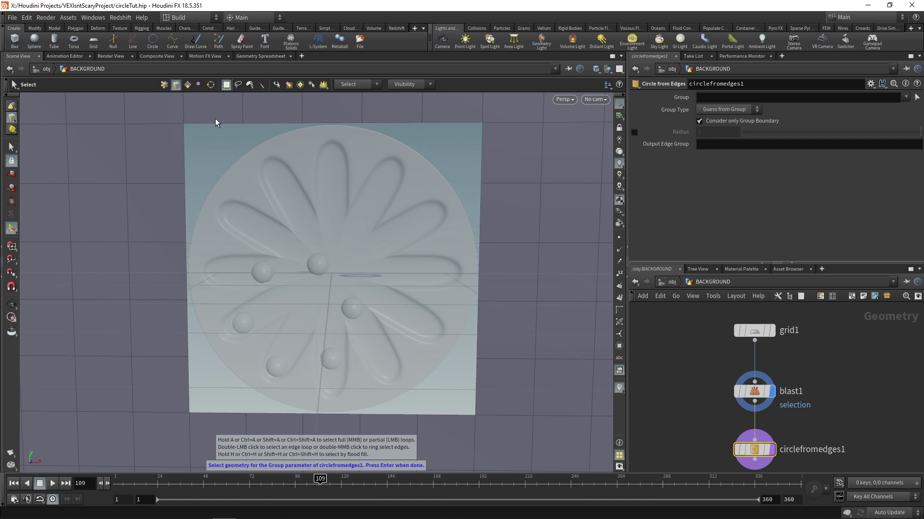
pyautogui.keyDown('shift'); pyautogui.click(279, 126); pyautogui.keyUp('shift')
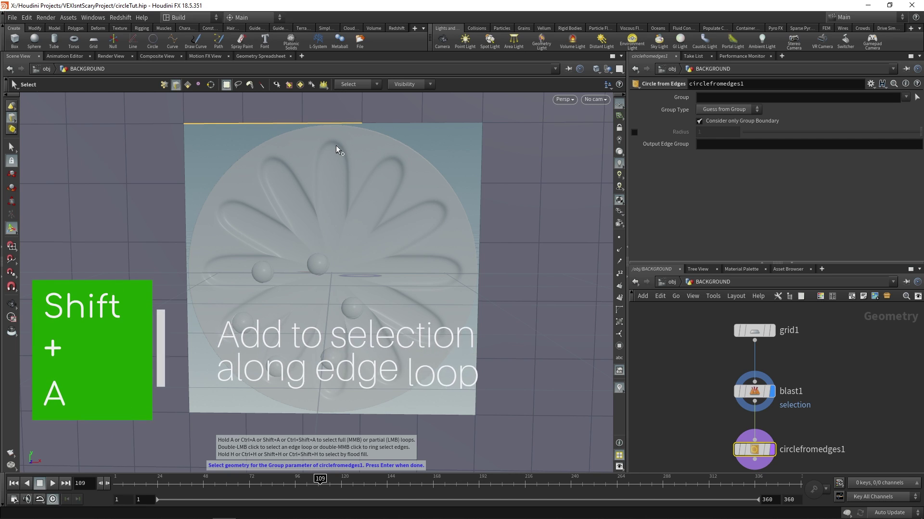
pyautogui.keyDown('shift'); pyautogui.click(481, 241); pyautogui.keyUp('shift')
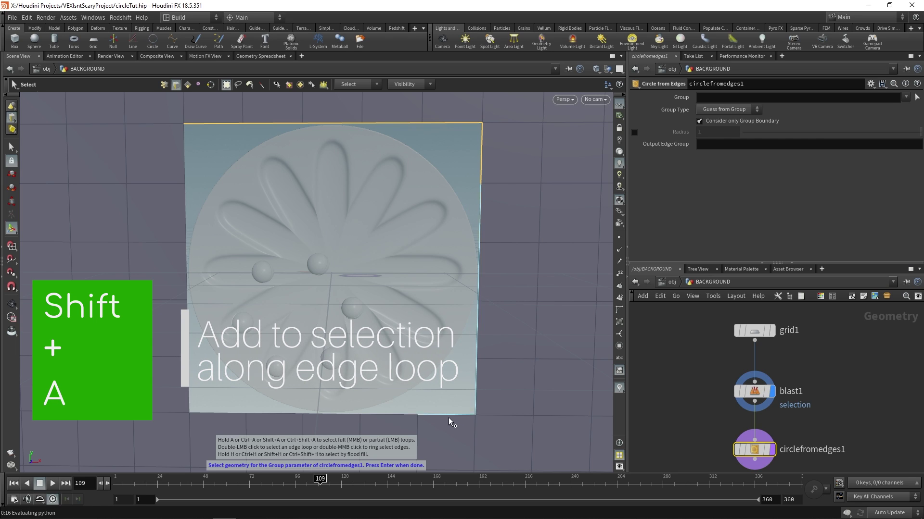
pyautogui.keyDown('shift'); pyautogui.click(220, 416); pyautogui.keyUp('shift')
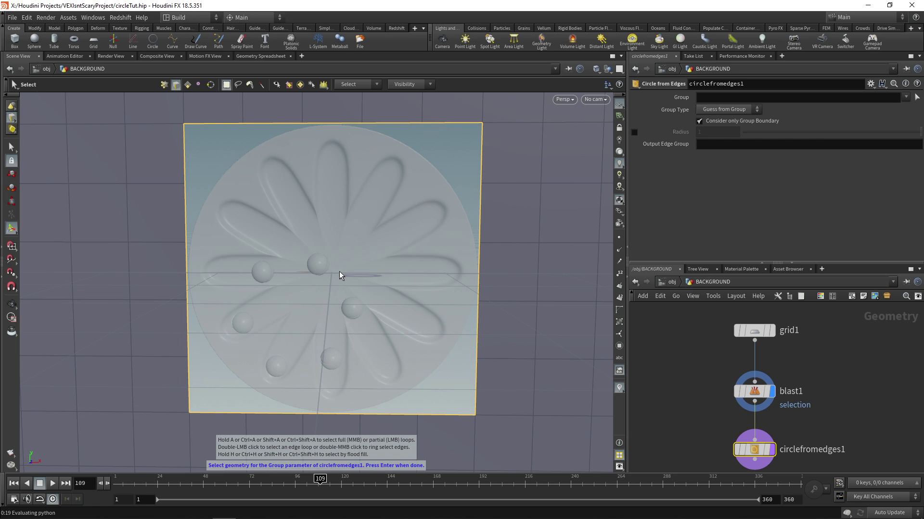
pyautogui.press('Return')
# Add a PolyExtrude node below the Circle from Edges node.
pyautogui.moveTo(58, 262); pyautogui.dragTo(358, 274)
pyautogui.press('Tab')
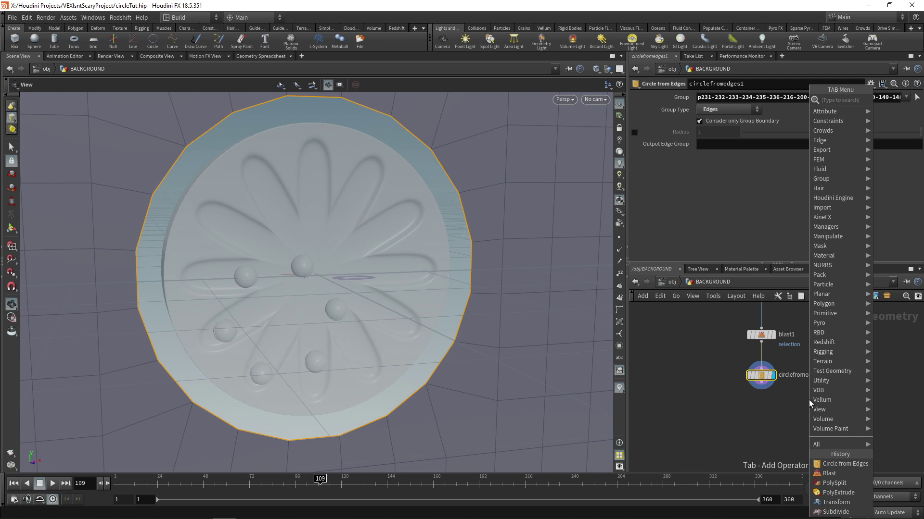
pyautogui.write('polyex')
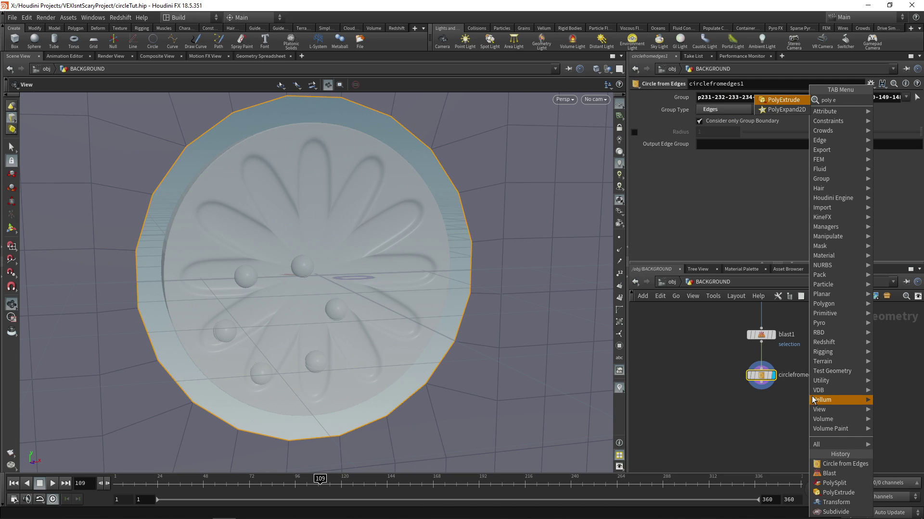
pyautogui.press('Return')
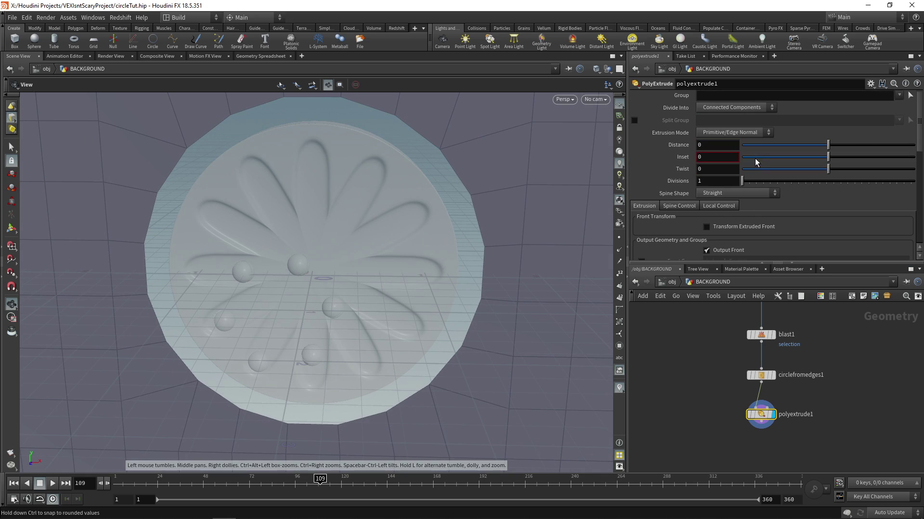
# Assign the circular hole's edge loop to the PolyExtrude group and set the extrusion distance to 0.05.
pyautogui.press('Return')
pyautogui.click(174, 173)
pyautogui.click(381, 113)
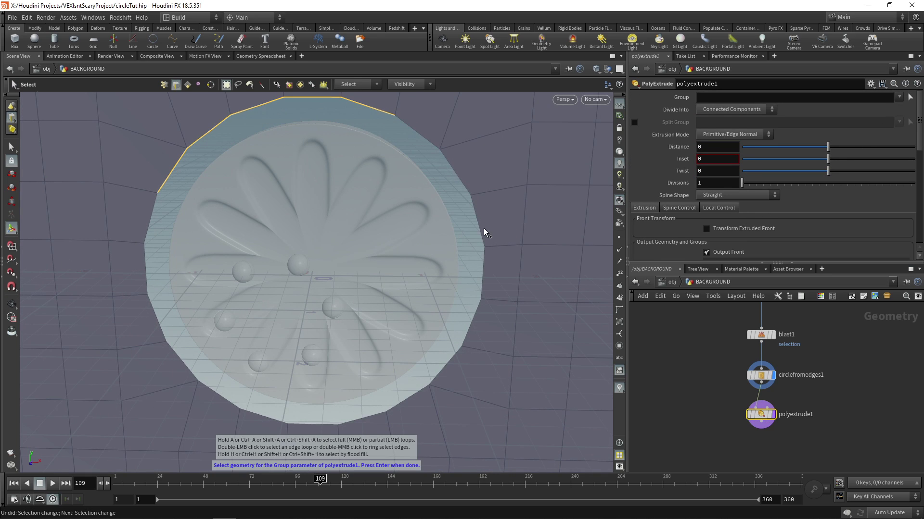
pyautogui.keyDown('shift'); pyautogui.click(484, 267); pyautogui.keyUp('shift')
pyautogui.keyDown('alt'); pyautogui.moveTo(396, 413); pyautogui.dragTo(337, 236); pyautogui.keyUp('alt')
pyautogui.press('Return')
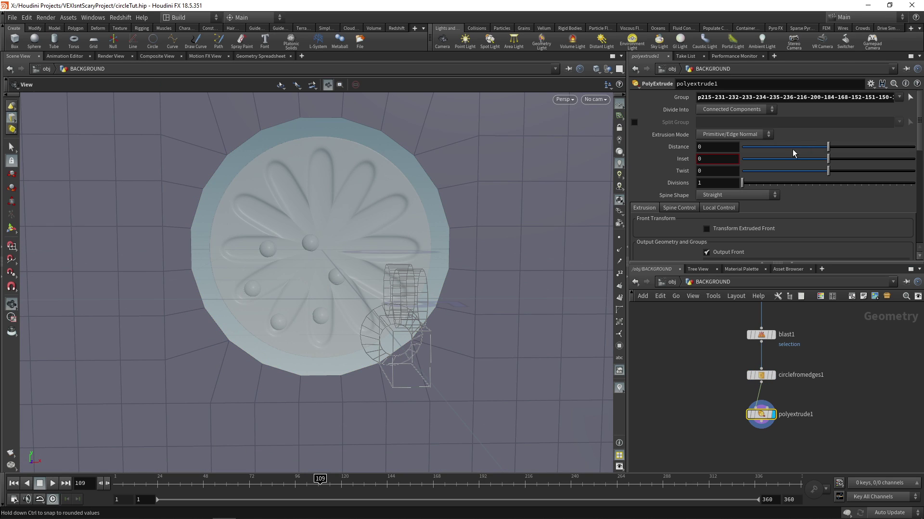
pyautogui.moveTo(829, 152); pyautogui.dragTo(831, 149)
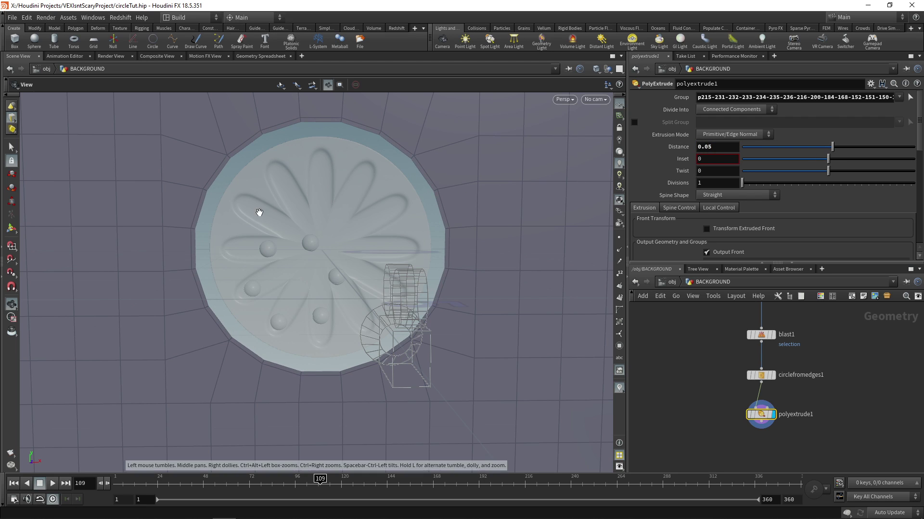
# Add a second PolyExtrude node below the first and assign the circular hole's entire inner edge loop to its group.
pyautogui.scroll(5, 318, 204)
pyautogui.press('Tab')
pyautogui.write('poly')
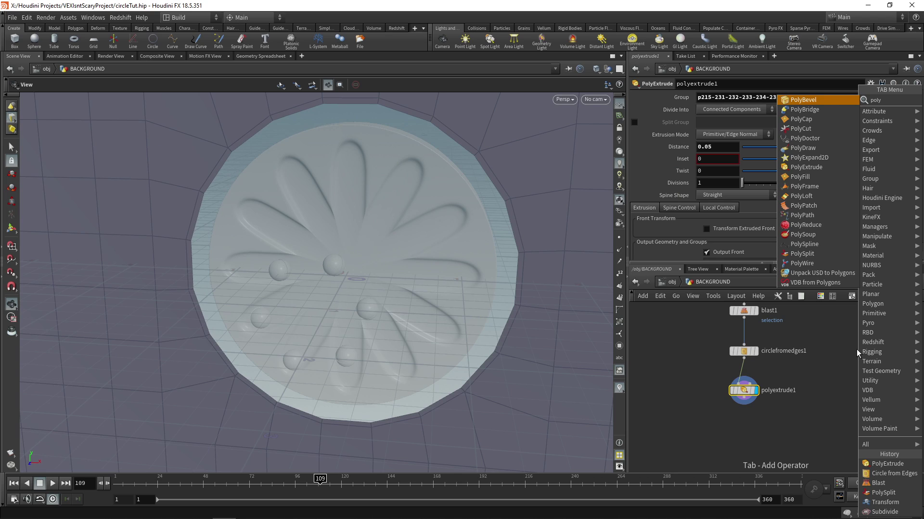
pyautogui.write('ex')
pyautogui.press('Return')
pyautogui.hotkey('ctrl', 'z')
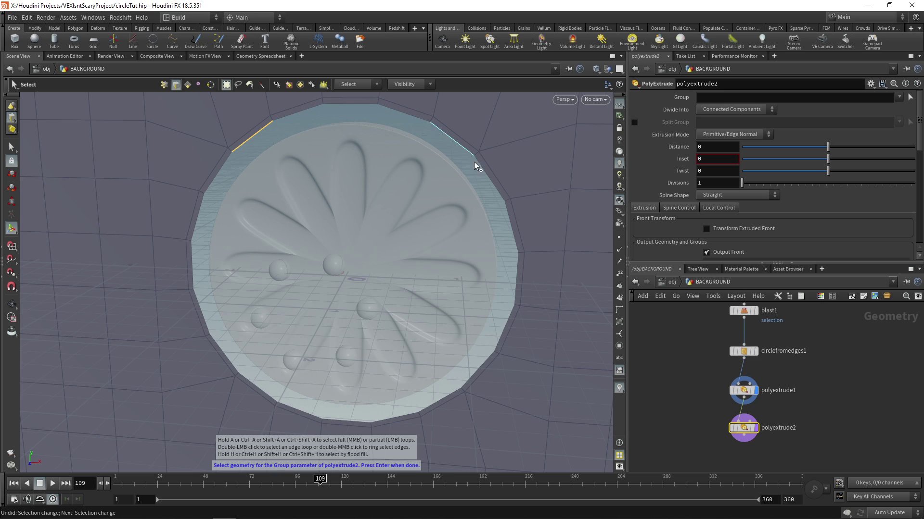
pyautogui.keyDown('shift'); pyautogui.middleClick(310, 114); pyautogui.keyUp('shift')
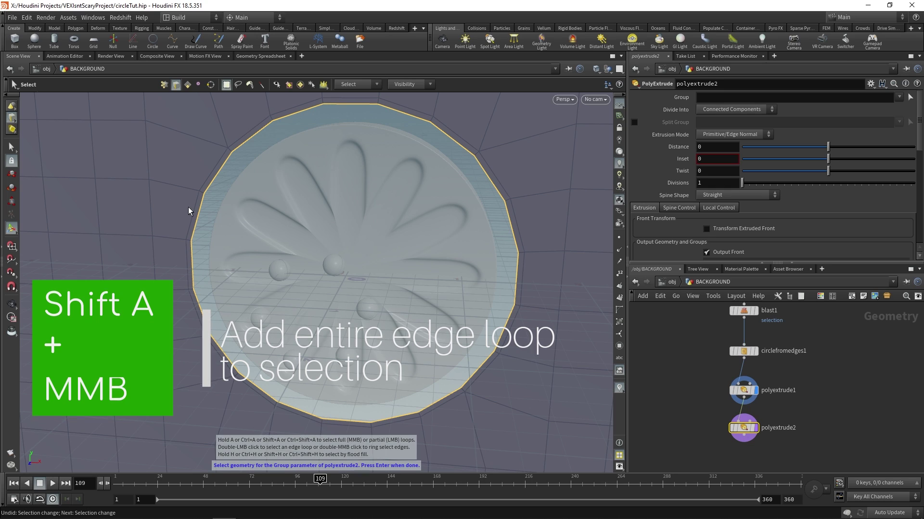
pyautogui.press('Return')
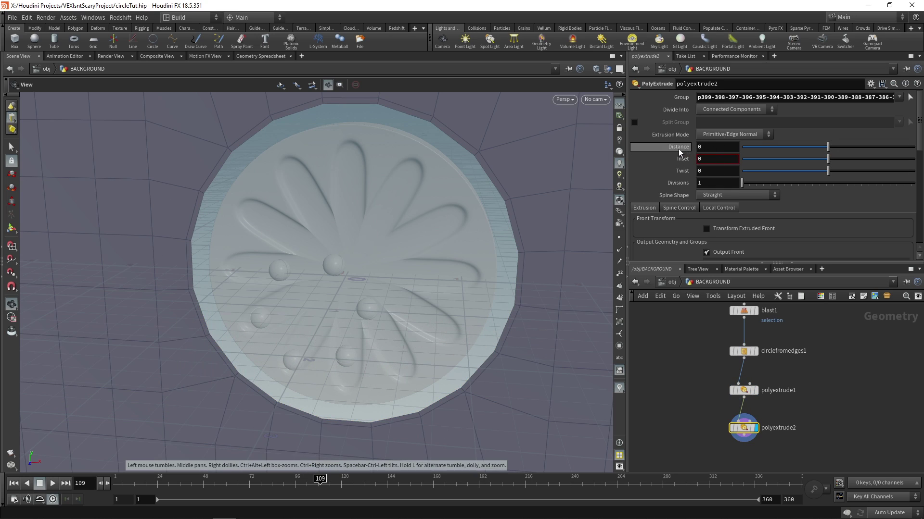
# Enable Transform Extruded Front on the second PolyExtrude and try a local Z translation of 0.7.
pyautogui.scroll(-3, 669, 212)
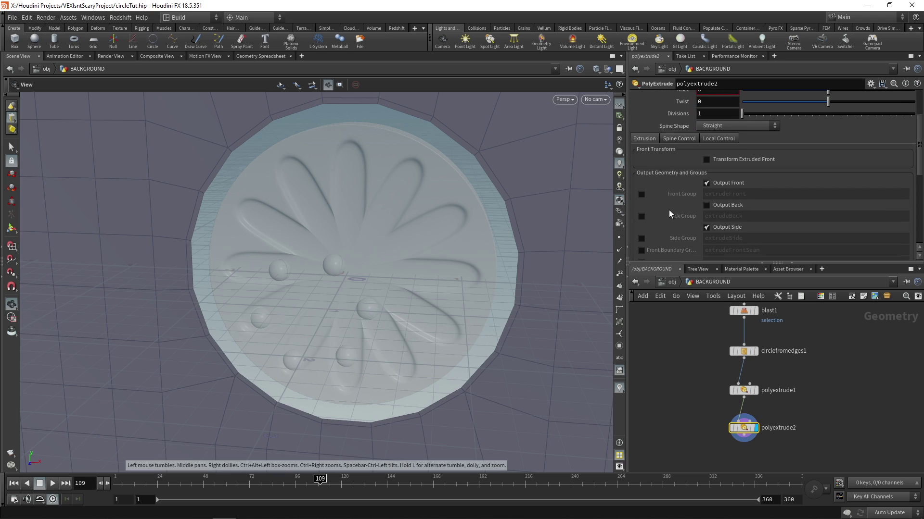
pyautogui.click(706, 160)
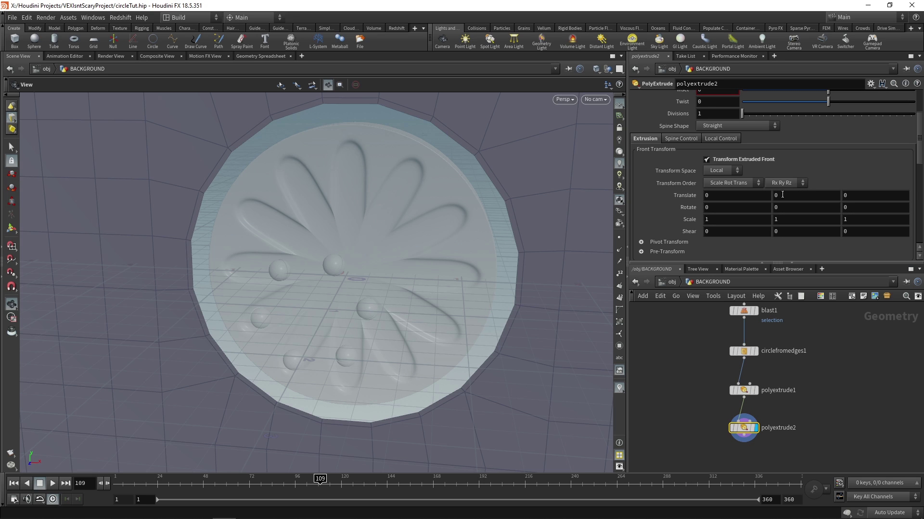
pyautogui.keyDown('alt'); pyautogui.moveTo(365, 171); pyautogui.dragTo(404, 171); pyautogui.keyUp('alt')
pyautogui.moveTo(851, 196); pyautogui.dragTo(897, 195, button='middle')
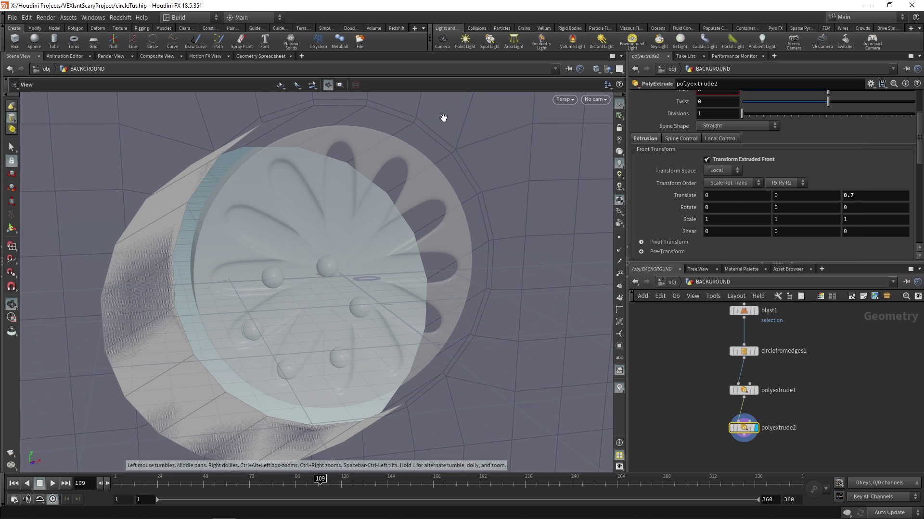
pyautogui.hotkey('ctrl', 'z')
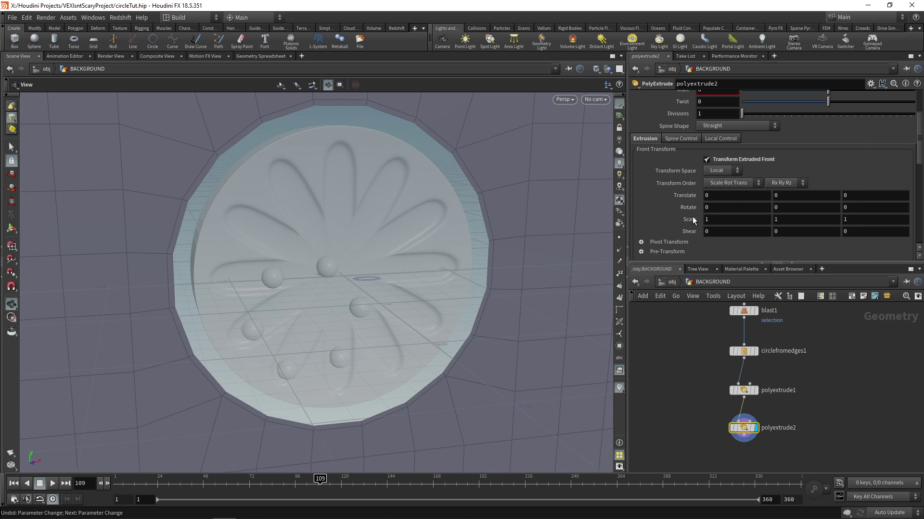
# Switch the extruded front's transform space to Global and set its Z translation to -1.5.
pyautogui.click(724, 171)
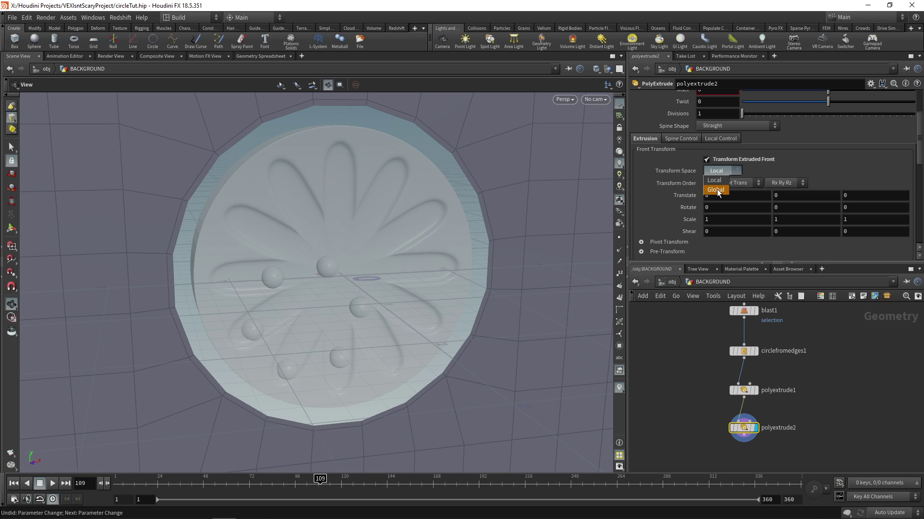
pyautogui.click(716, 191)
pyautogui.moveTo(861, 195); pyautogui.dragTo(788, 196, button='middle')
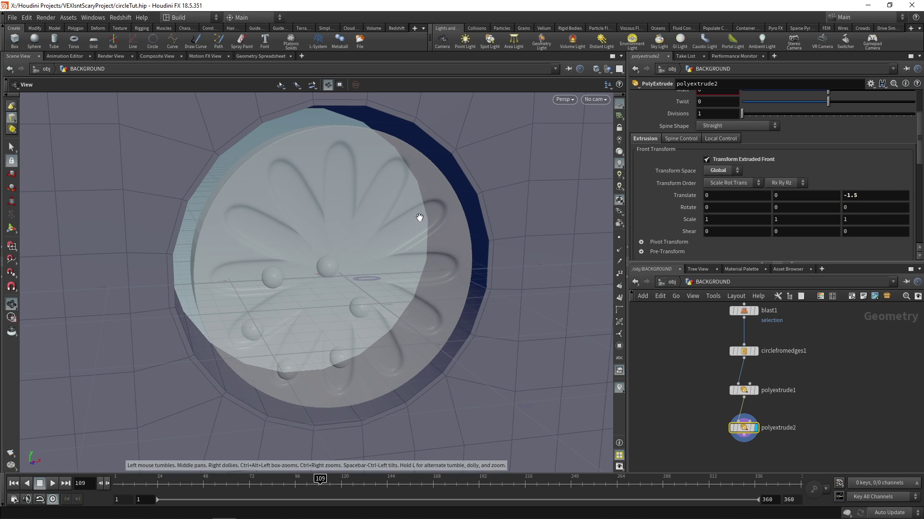
pyautogui.moveTo(339, 218); pyautogui.dragTo(322, 206)
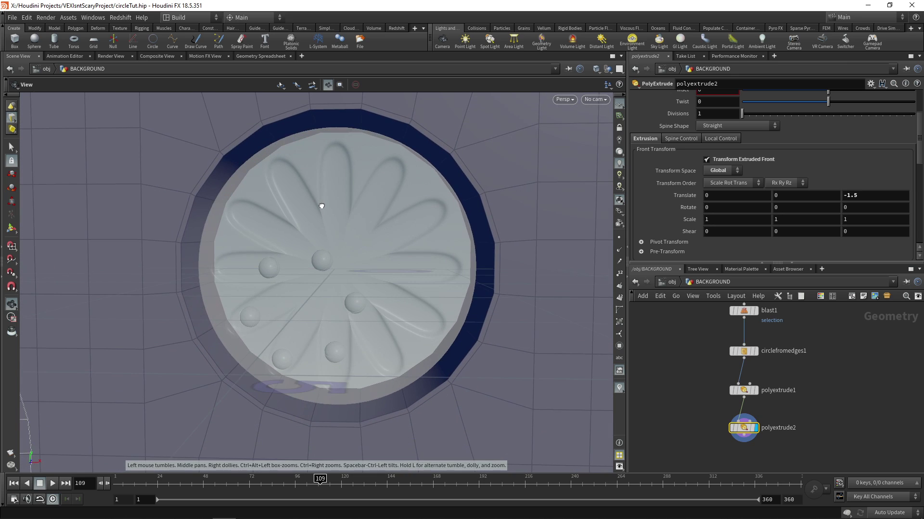
# Add a PolySplit node below the second PolyExtrude and set its path type to Edge Loop.
pyautogui.press('Tab')
pyautogui.write('poly')
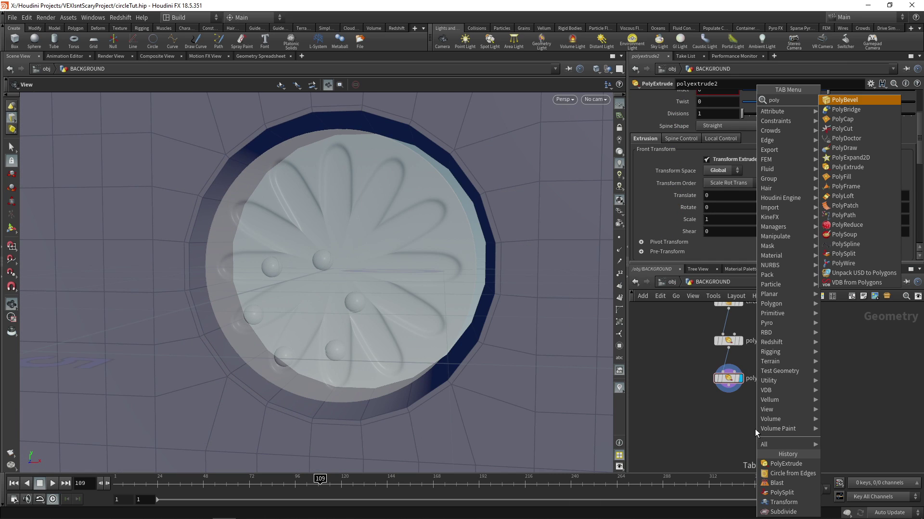
pyautogui.write('split')
pyautogui.press('Return')
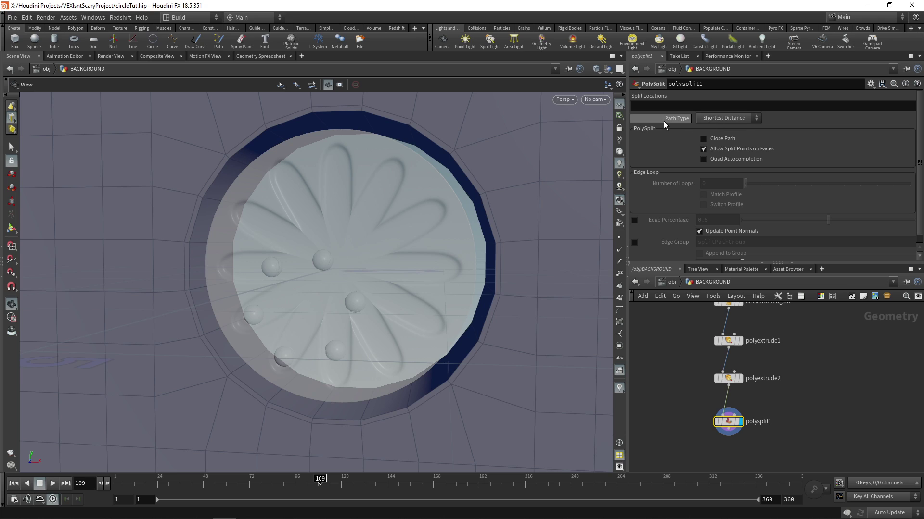
pyautogui.click(714, 118)
pyautogui.click(727, 139)
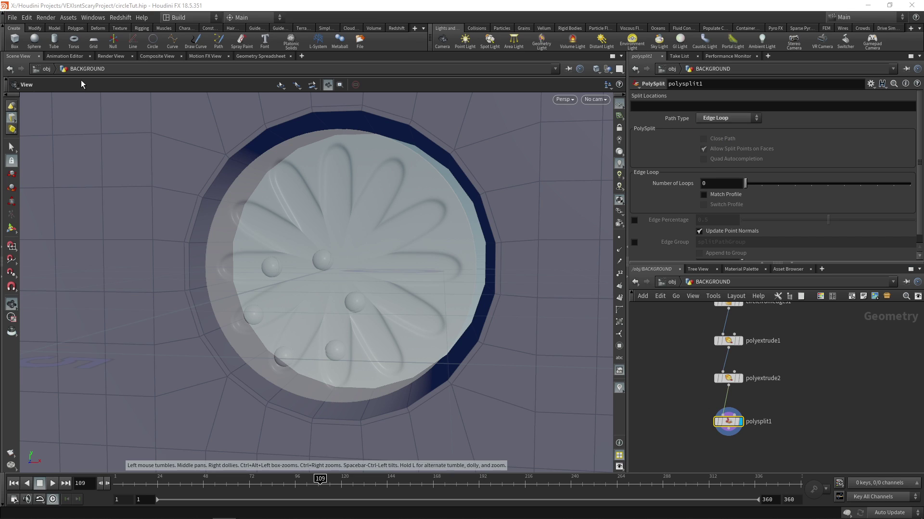
# Insert a supporting edge loop around the inside wall of the circular hole, close to its front rim.
pyautogui.moveTo(254, 198); pyautogui.dragTo(233, 195)
pyautogui.moveTo(233, 196); pyautogui.dragTo(291, 197, button='middle')
pyautogui.press('Return')
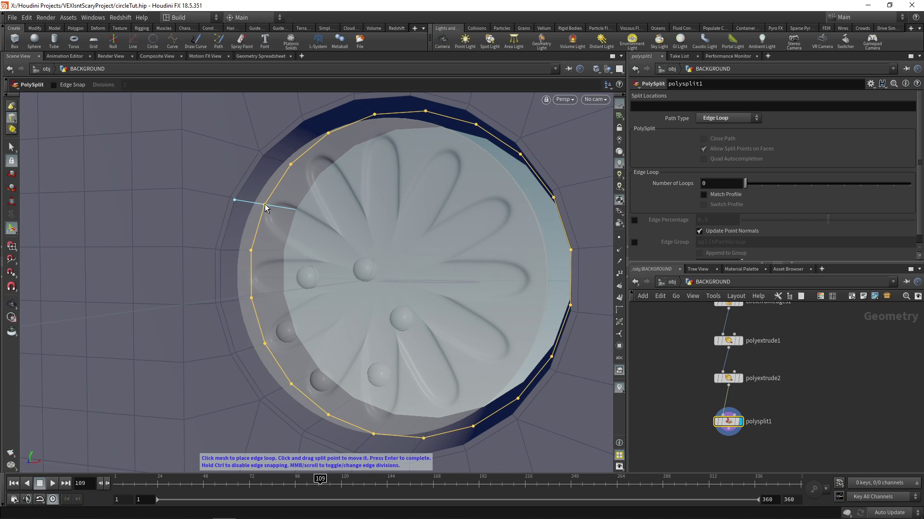
pyautogui.click(239, 201)
pyautogui.press('Escape')
pyautogui.moveTo(239, 201); pyautogui.dragTo(235, 205, button='middle')
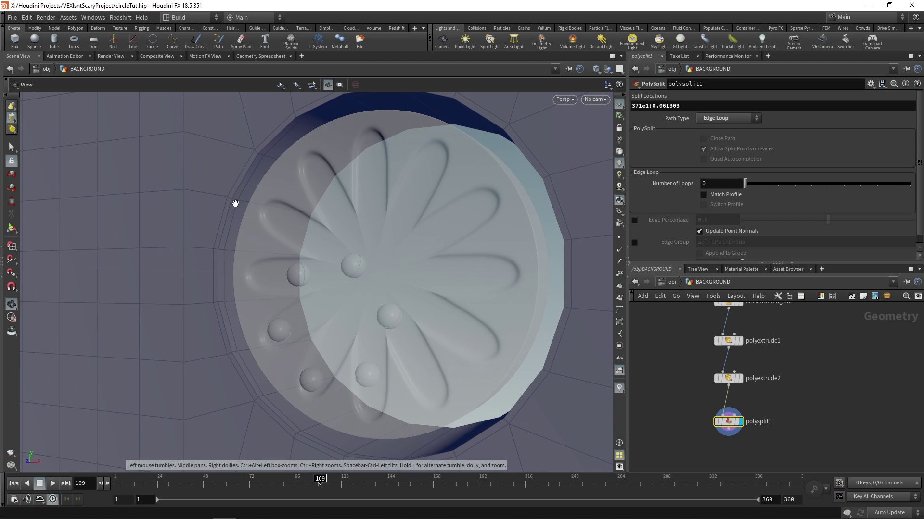
pyautogui.scroll(10, 235, 206)
pyautogui.press('Return')
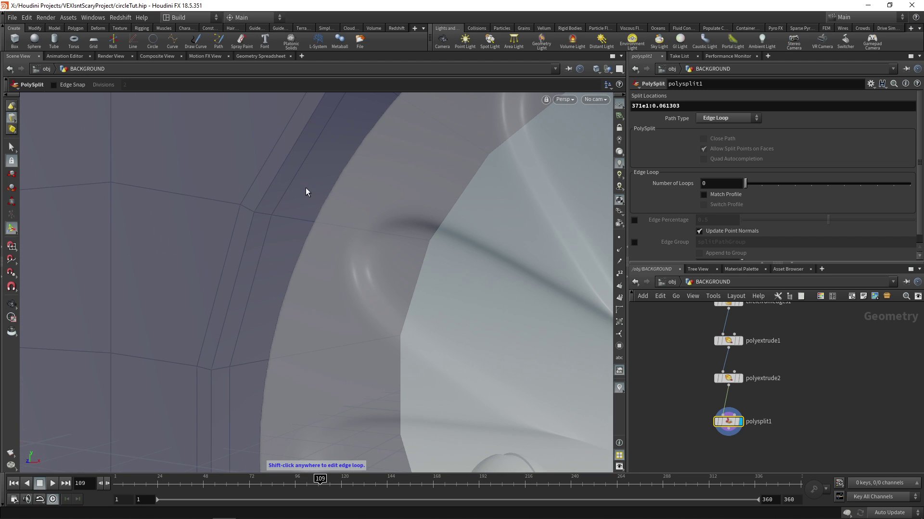
pyautogui.press('Escape')
pyautogui.scroll(-10, 284, 169)
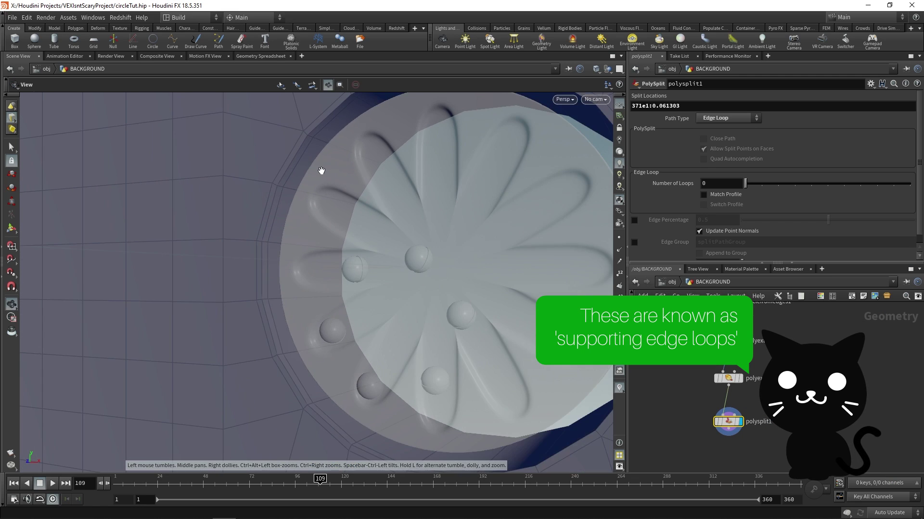
# Add a Subdivide node below the PolySplit node and set its depth to 3.
pyautogui.moveTo(385, 164); pyautogui.dragTo(241, 246)
pyautogui.press('Return')
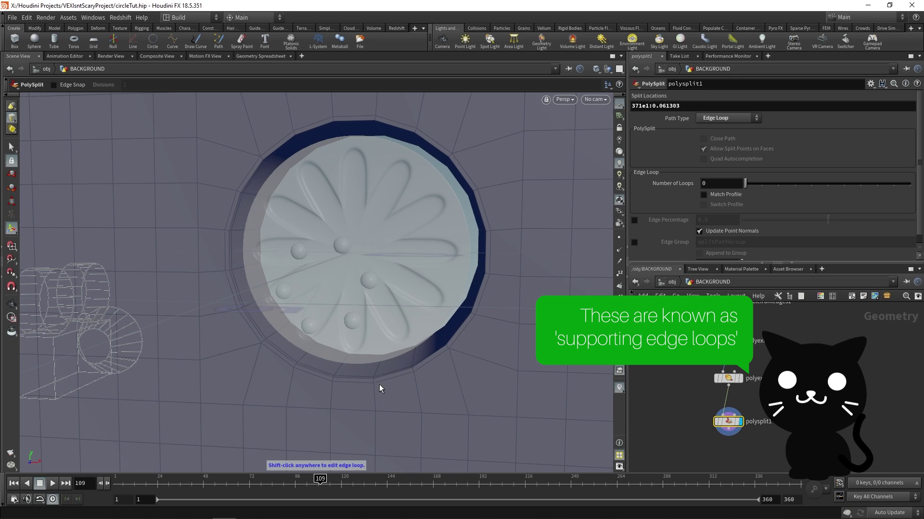
pyautogui.press('Tab')
pyautogui.write('subd')
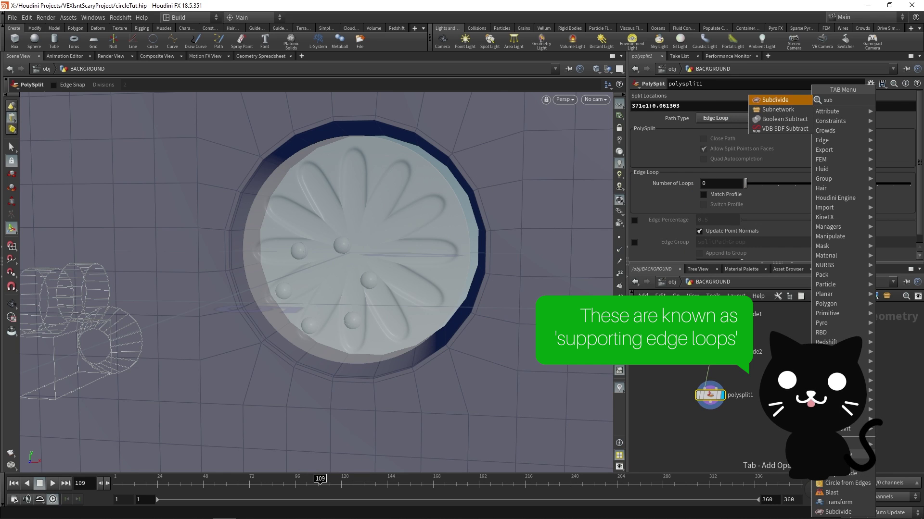
pyautogui.press('Return')
pyautogui.moveTo(798, 134); pyautogui.dragTo(914, 134)
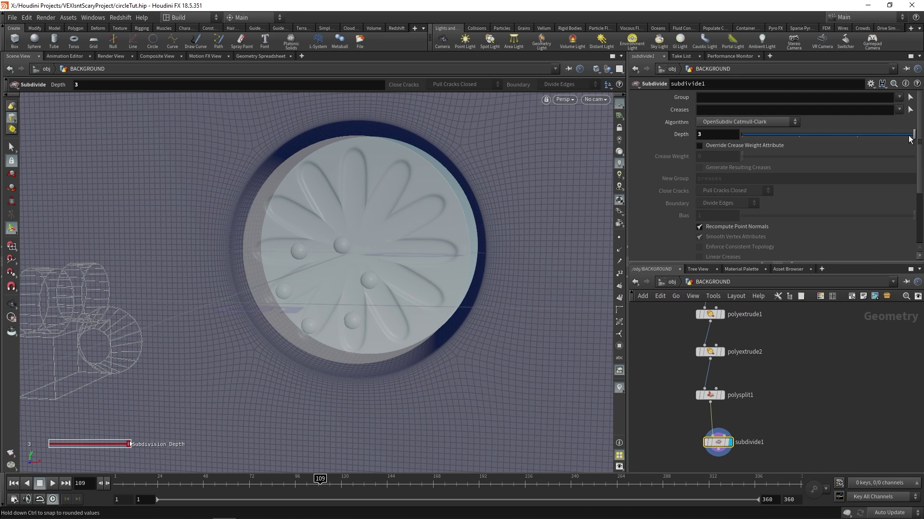
# Examine the subdivided rim of the hole and the surrounding wall from several angles and distances.
pyautogui.press('Escape')
pyautogui.moveTo(355, 204); pyautogui.dragTo(305, 144)
pyautogui.scroll(8, 233, 190)
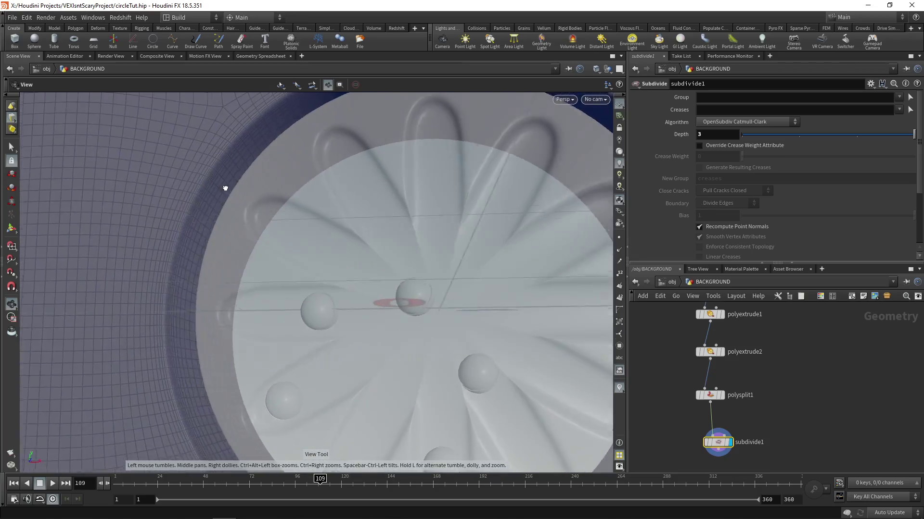
pyautogui.scroll(-10, 206, 201)
pyautogui.moveTo(212, 197); pyautogui.dragTo(295, 227)
pyautogui.scroll(3, 295, 226)
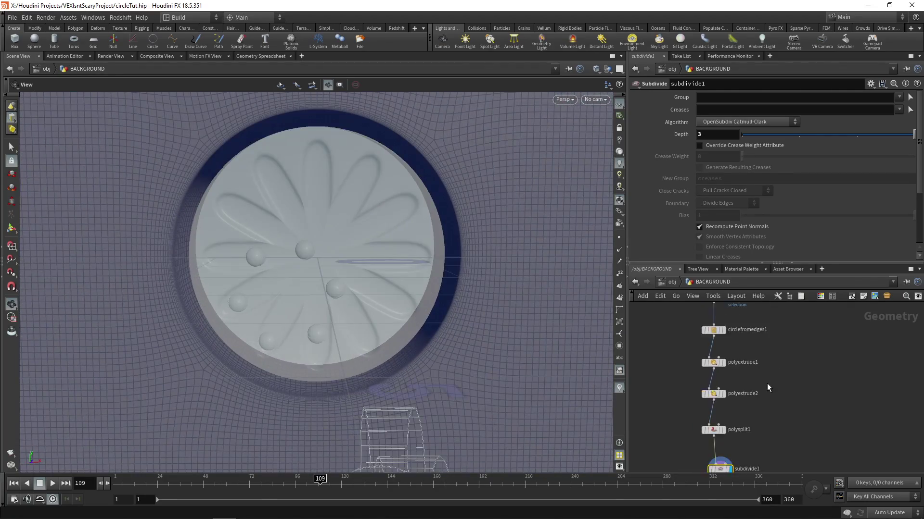
pyautogui.moveTo(767, 385); pyautogui.dragTo(708, 400, button='middle')
pyautogui.moveTo(692, 449); pyautogui.dragTo(689, 445)
pyautogui.scroll(-3, 247, 151)
pyautogui.moveTo(248, 150); pyautogui.dragTo(241, 315)
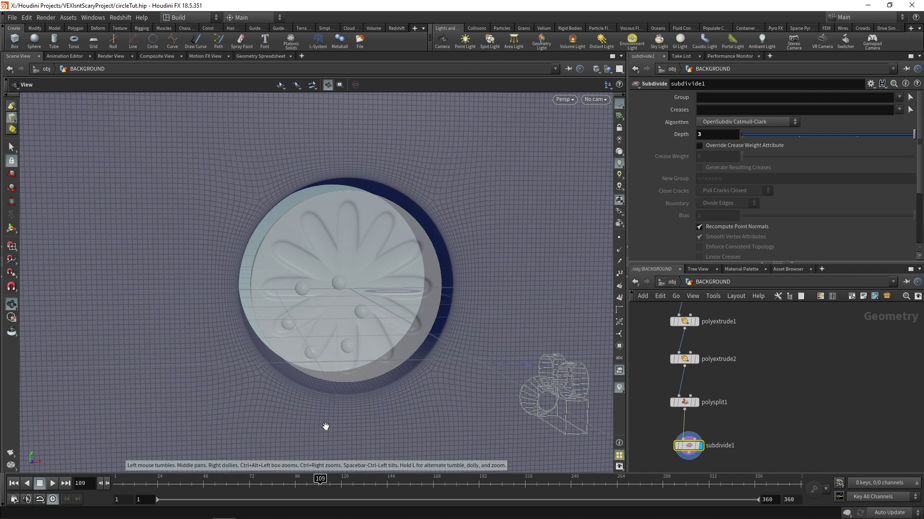
# Add a Transform node below the Subdivide node and display its output.
pyautogui.moveTo(888, 452); pyautogui.dragTo(872, 413, button='middle')
pyautogui.press('Tab')
pyautogui.write('transform')
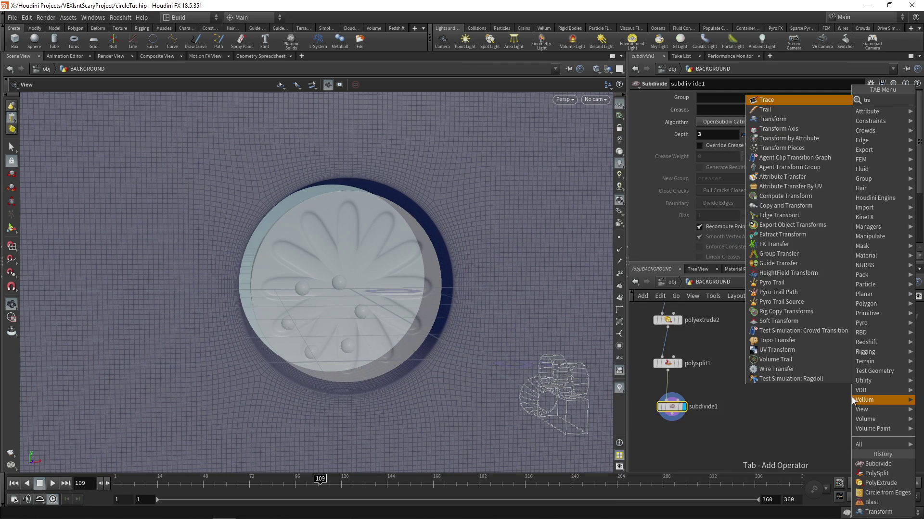
pyautogui.click(813, 107)
pyautogui.click(682, 421)
pyautogui.click(681, 421)
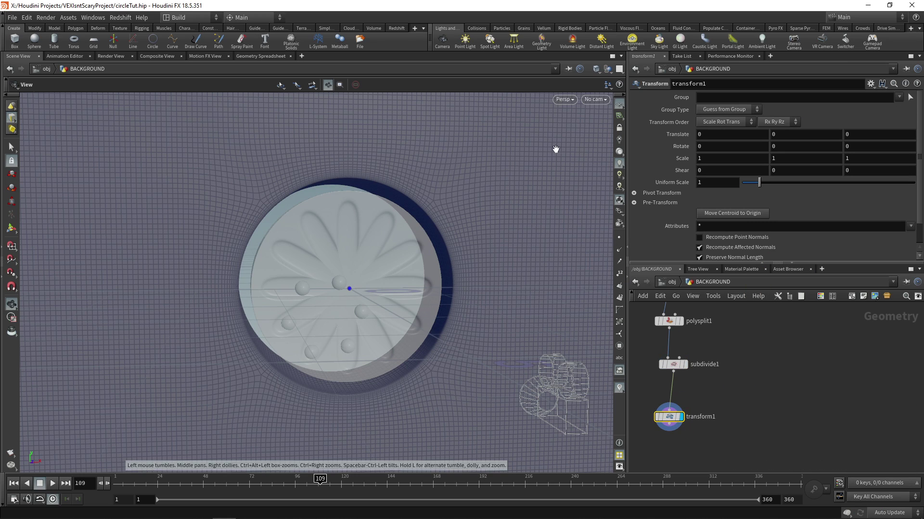
# Fit the hole around the disc as seen from cam1 with a uniform scale of 0.906 and a Z translation of 0.0157821.
pyautogui.click(595, 99)
pyautogui.click(603, 143)
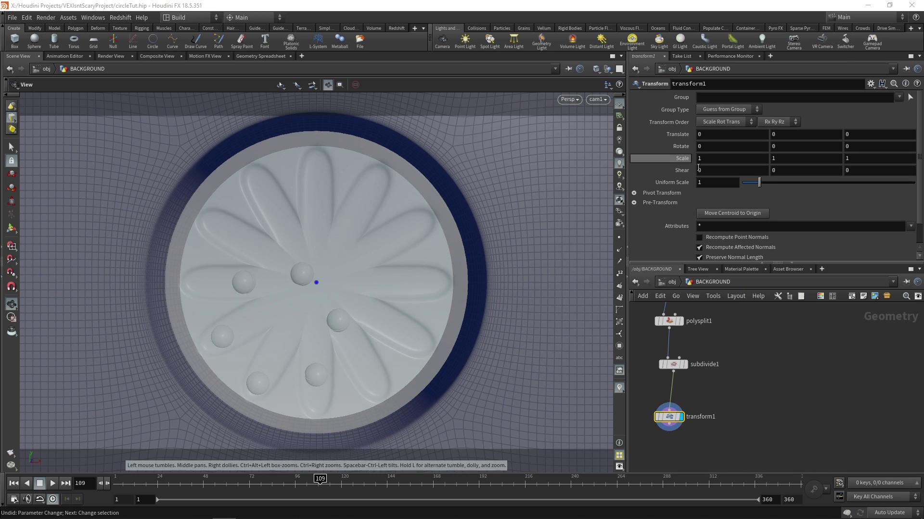
pyautogui.moveTo(666, 182); pyautogui.dragTo(666, 211, button='middle')
pyautogui.moveTo(288, 241); pyautogui.dragTo(370, 233)
pyautogui.press('Return')
pyautogui.press('Escape')
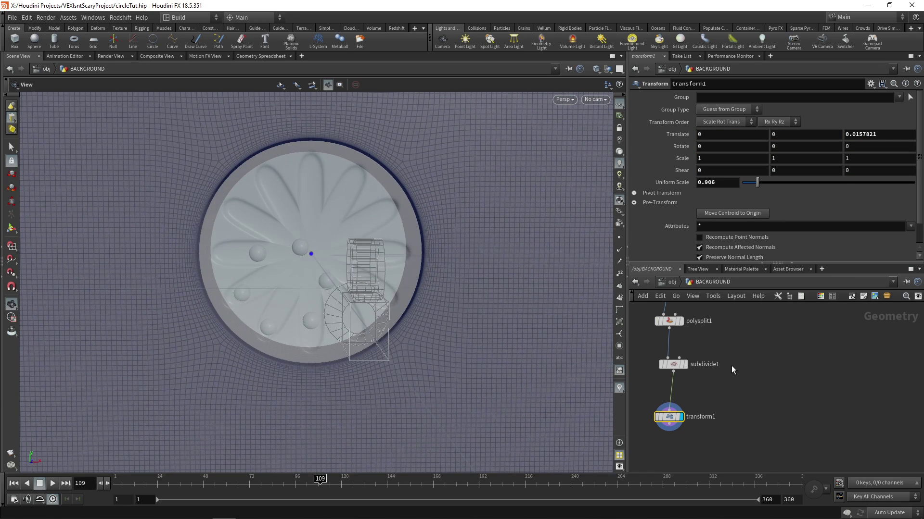
# Add a Null node connected below the Transform node and name it BACKGROUND_OUT.
pyautogui.moveTo(727, 360); pyautogui.dragTo(731, 333, button='middle')
pyautogui.press('Tab')
pyautogui.write('null')
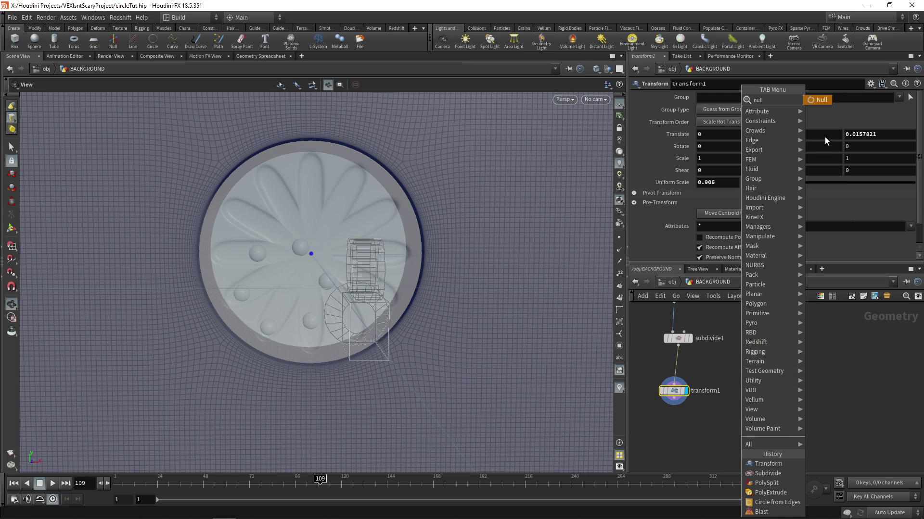
pyautogui.press('Return')
pyautogui.click(705, 418)
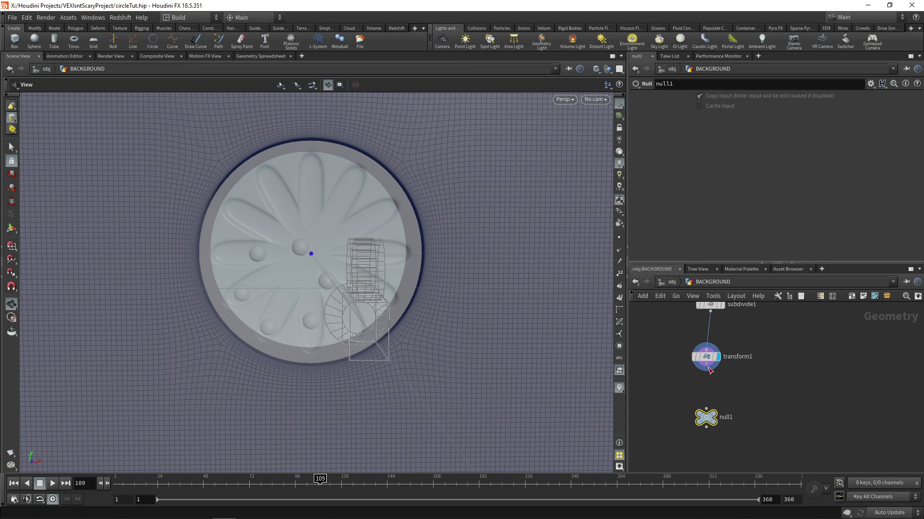
pyautogui.doubleClick(729, 418)
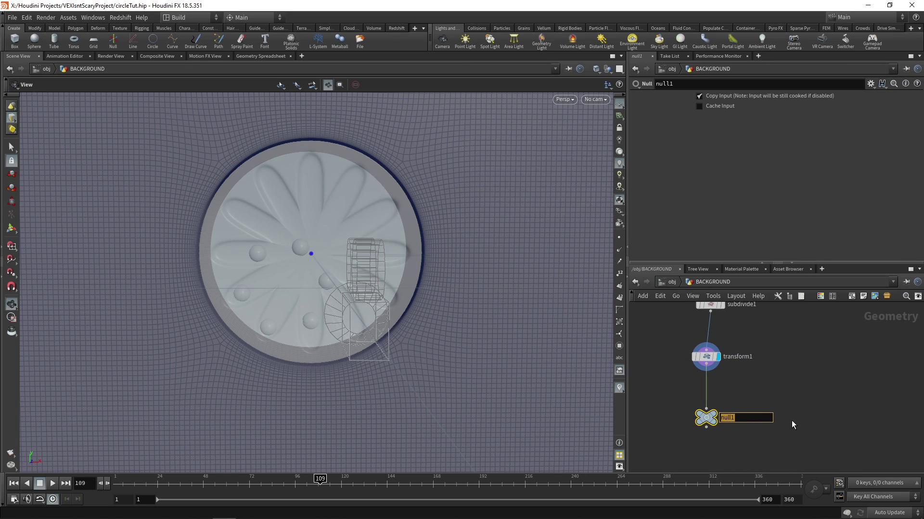
pyautogui.write('BACKGROUND_')
pyautogui.write('OUT')
pyautogui.press('Return')
# Return to the object level and view the whole scene through cam1.
pyautogui.click(672, 282)
pyautogui.hotkey('space', 'h')
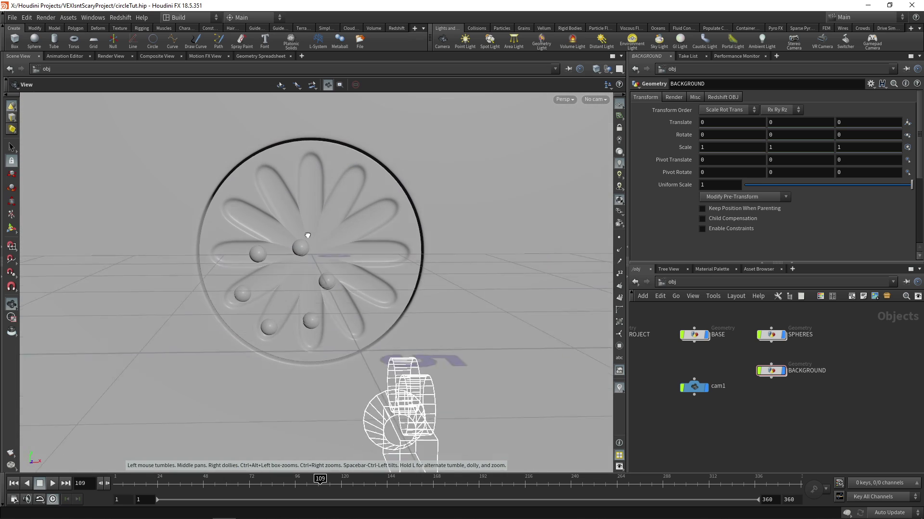
pyautogui.click(593, 99)
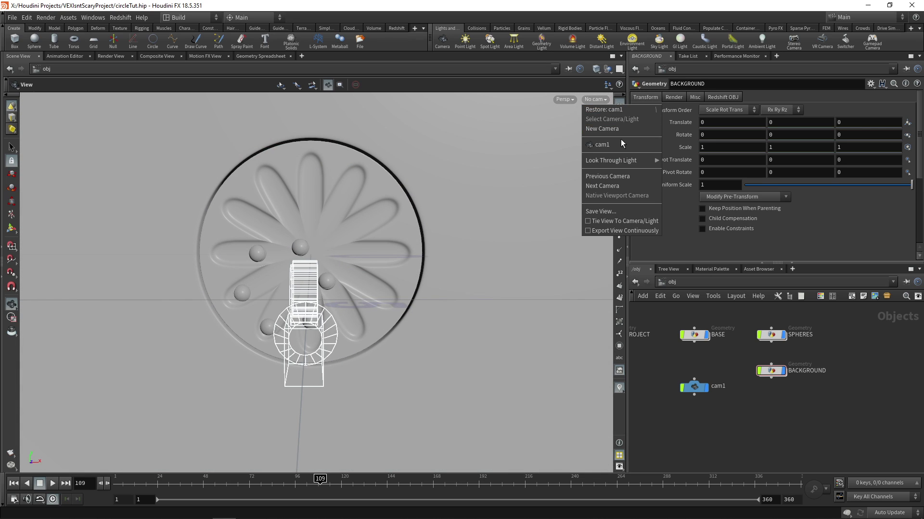
pyautogui.click(620, 139)
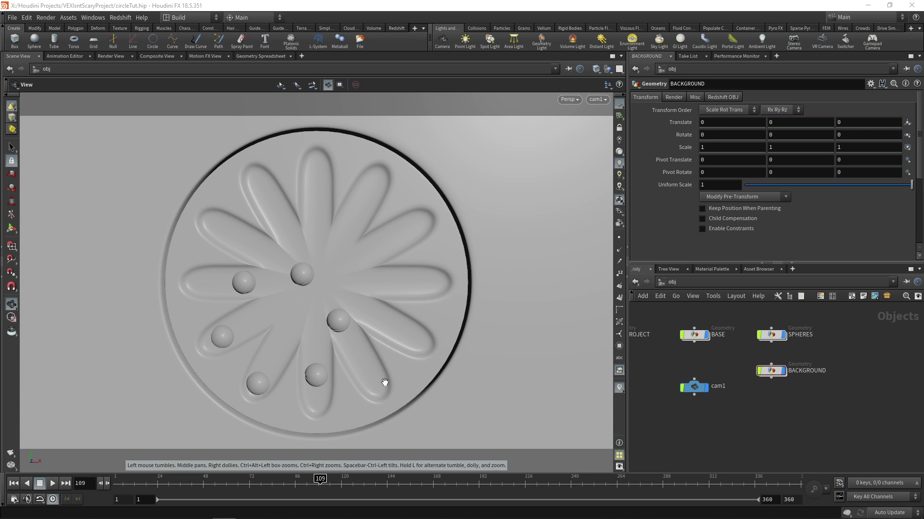
# Save the scene file.
pyautogui.hotkey('ctrl', 's')
pyautogui.scroll(2, 701, 363)
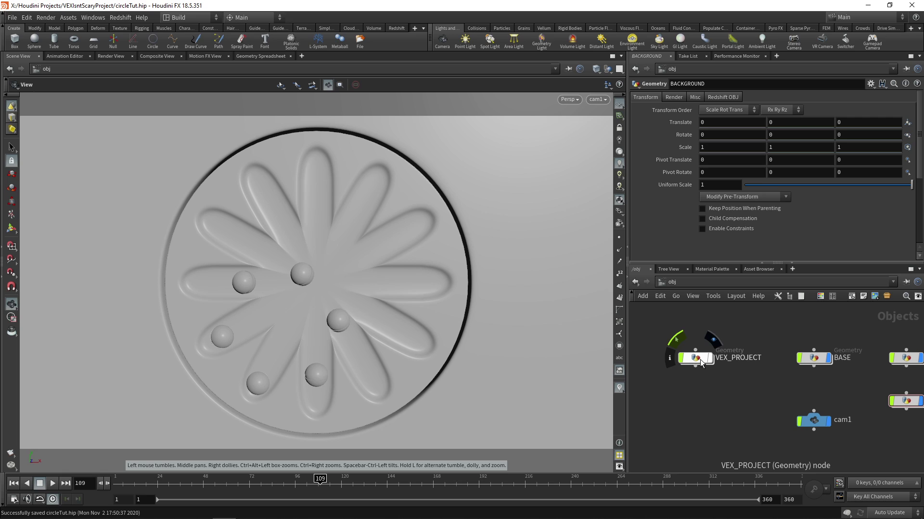
# Enter VEX_PROJECT, review the circle_setup wrangle's code, and open it in an enlarged external code editor.
pyautogui.doubleClick(701, 363)
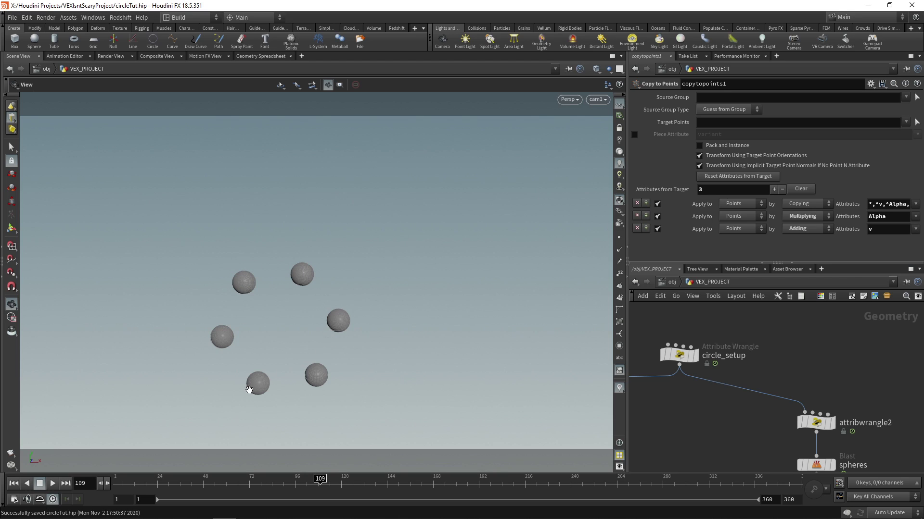
pyautogui.moveTo(764, 357); pyautogui.dragTo(786, 375, button='middle')
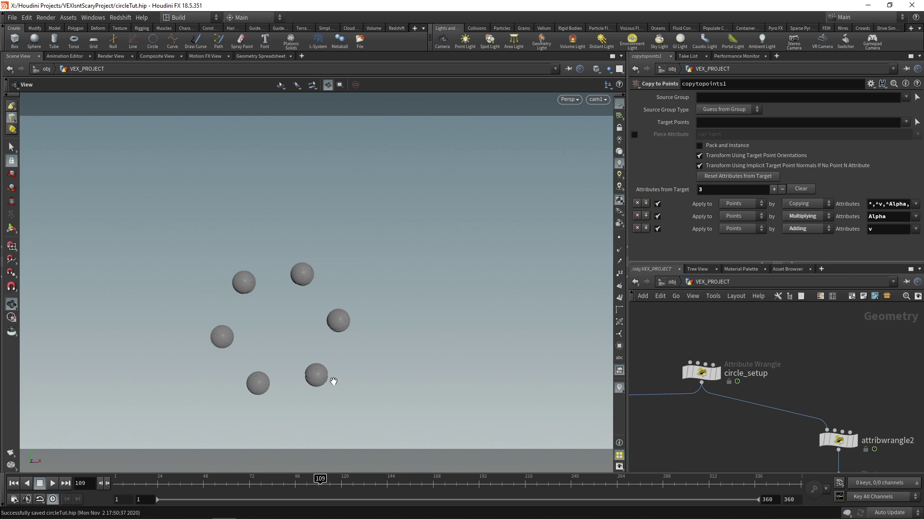
pyautogui.click(701, 373)
pyautogui.moveTo(770, 394); pyautogui.dragTo(756, 366, button='middle')
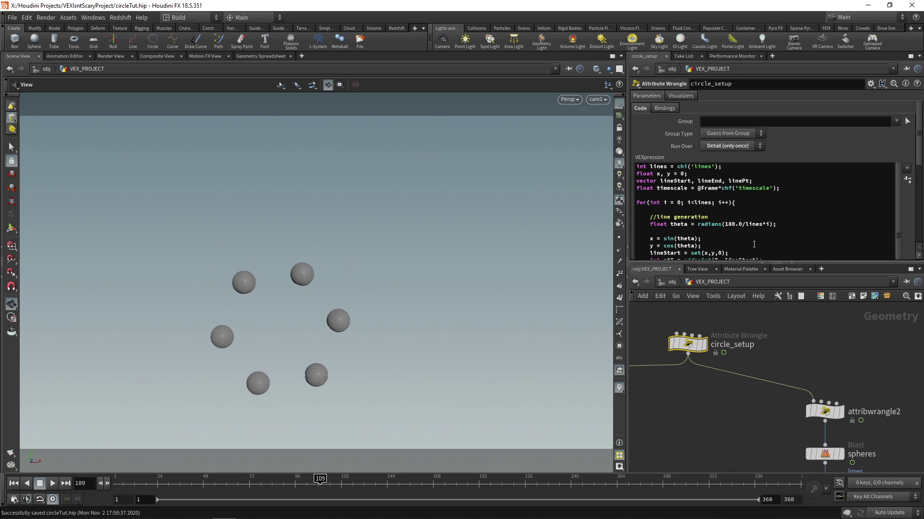
pyautogui.scroll(-3, 766, 218)
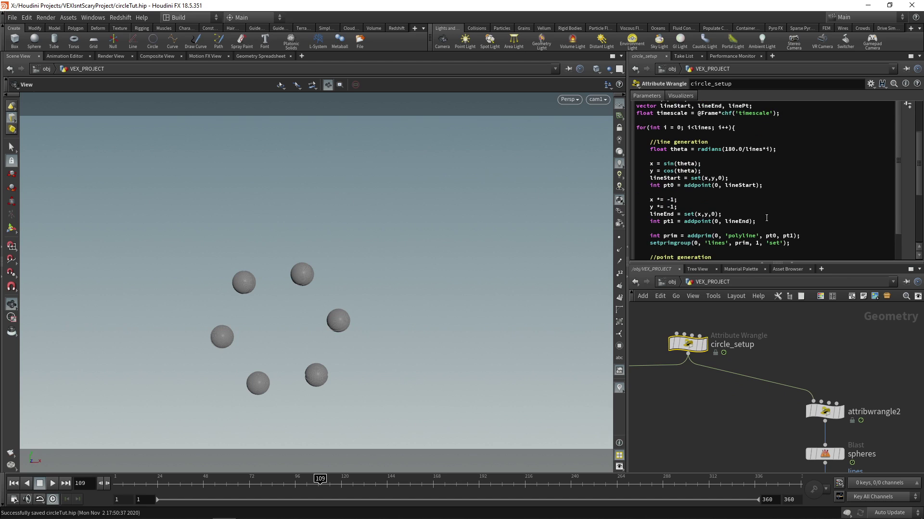
pyautogui.scroll(-5, 767, 217)
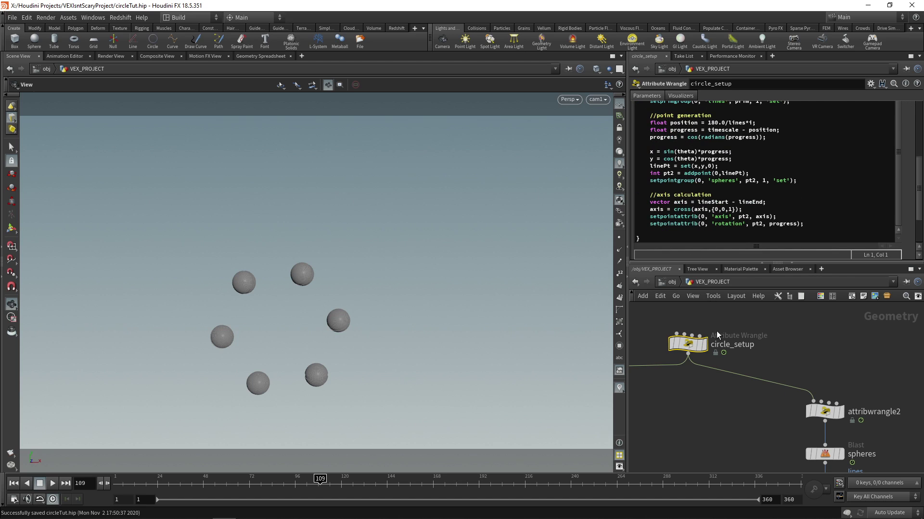
pyautogui.click(798, 196)
pyautogui.hotkey('alt', 'e')
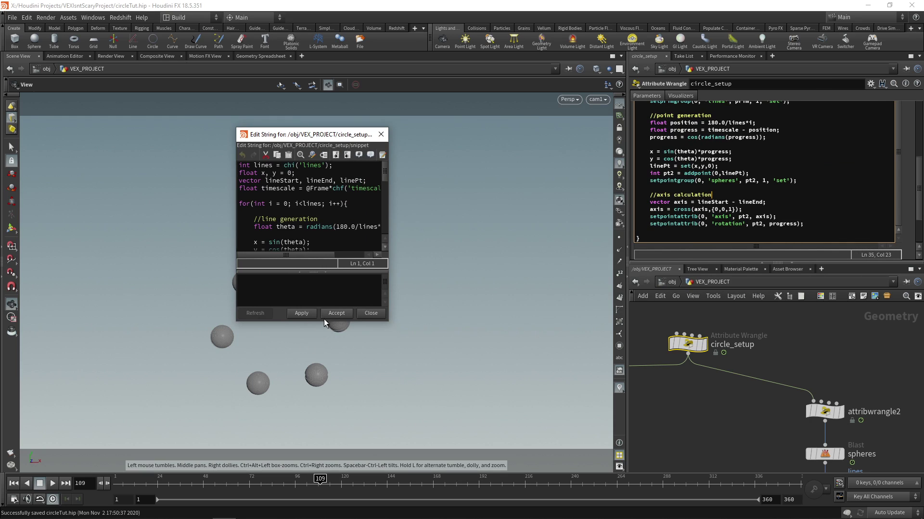
pyautogui.moveTo(323, 321); pyautogui.dragTo(324, 510)
pyautogui.moveTo(388, 225); pyautogui.dragTo(600, 226)
pyautogui.moveTo(409, 138); pyautogui.dragTo(408, 74)
# Below the axis calculation, add an "id attrib" comment and the line setpointattrib(0, 'id', pt2, i); inside the loop.
pyautogui.scroll(-3, 441, 253)
pyautogui.click(289, 291)
pyautogui.press('Return')
pyautogui.write('//')
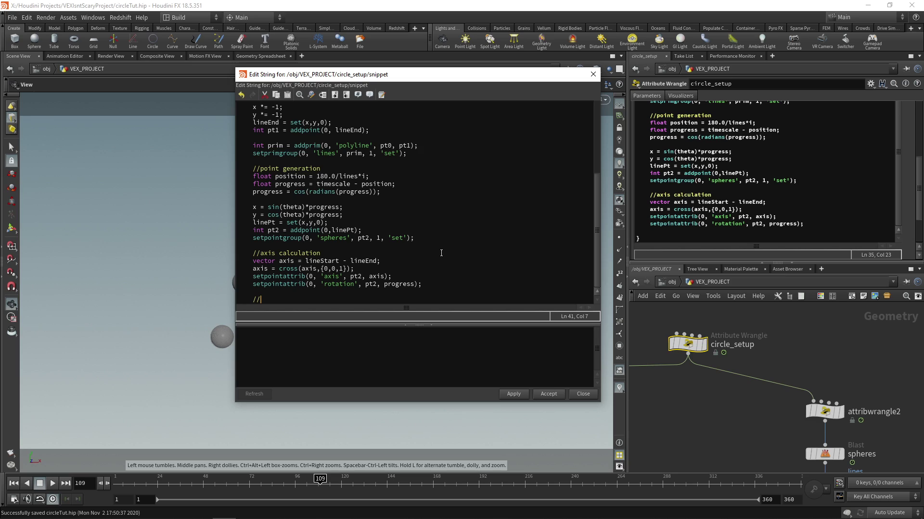
pyautogui.write('id attrib')
pyautogui.press('Return')
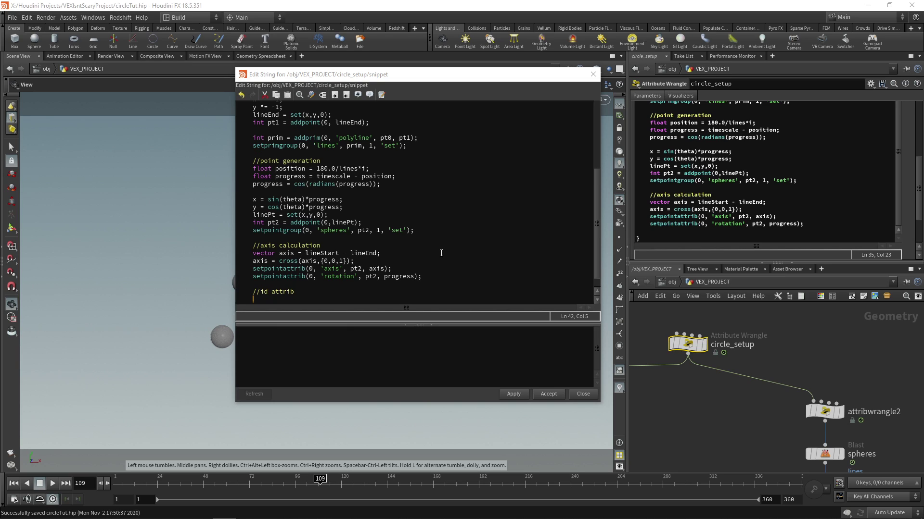
pyautogui.write('setpointat')
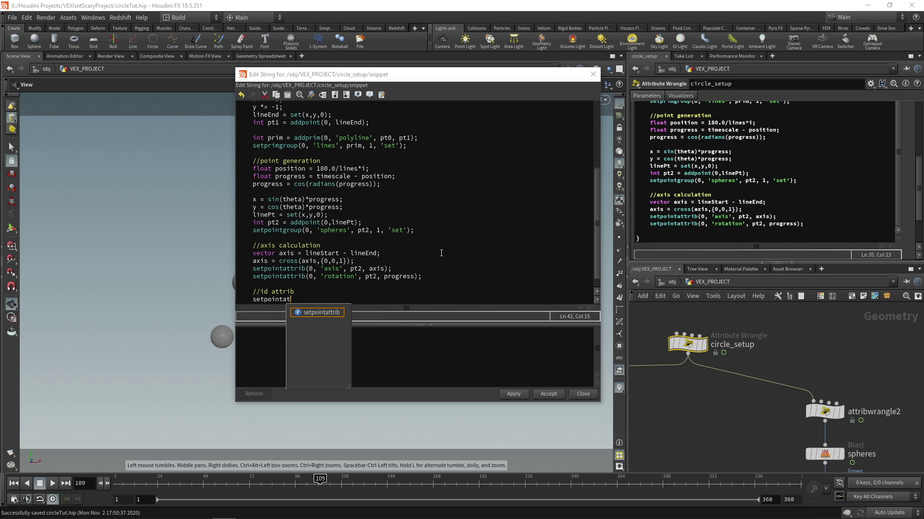
pyautogui.press('Return')
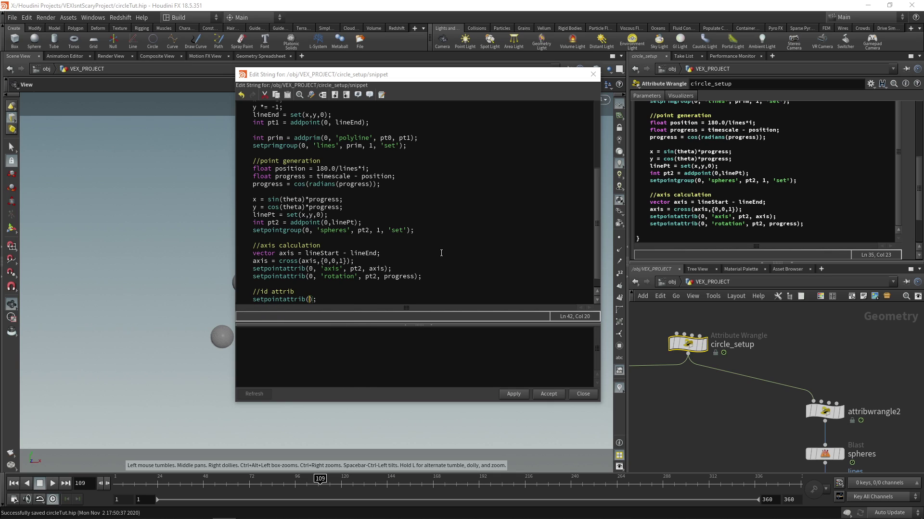
pyautogui.write("0, ''")
pyautogui.press('Left')
pyautogui.write("id', pt2, i")
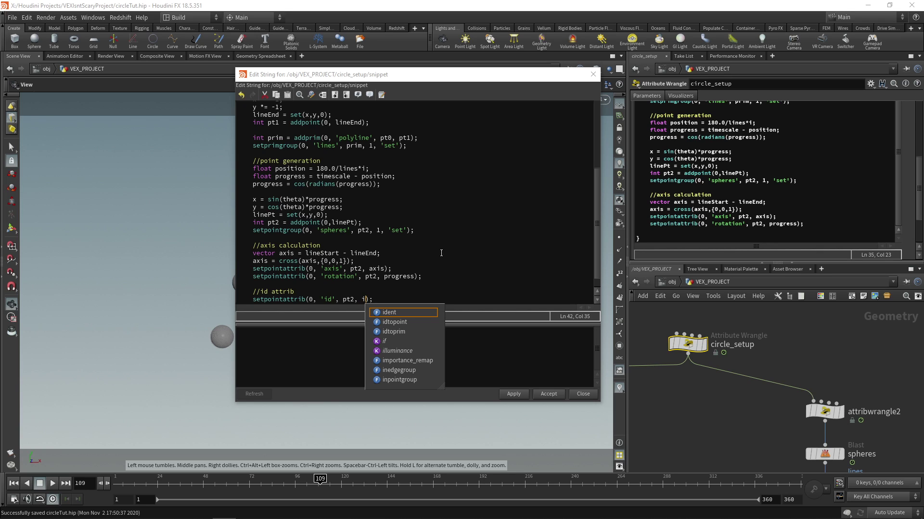
# Check the id attribute line against the loop's variable i, and accept the edited circle_setup code.
pyautogui.click(437, 247)
pyautogui.scroll(-1, 385, 254)
pyautogui.scroll(6, 385, 254)
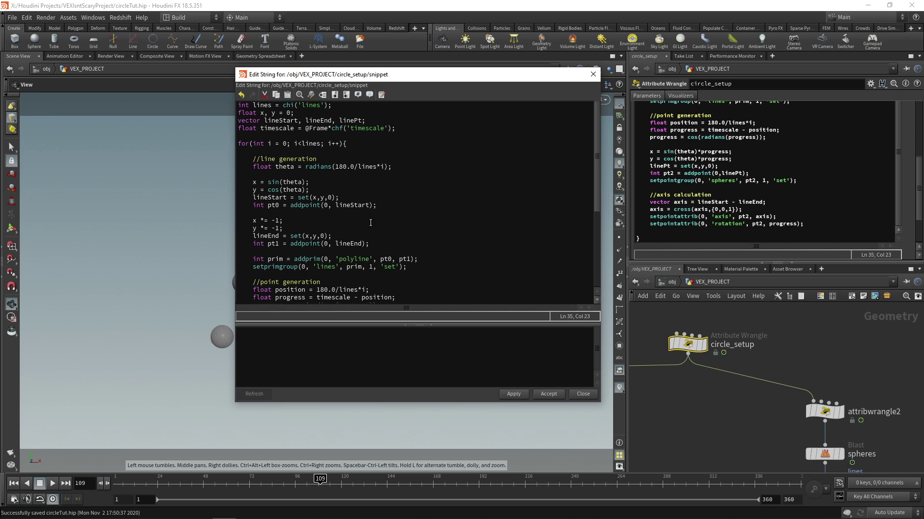
pyautogui.scroll(-6, 379, 217)
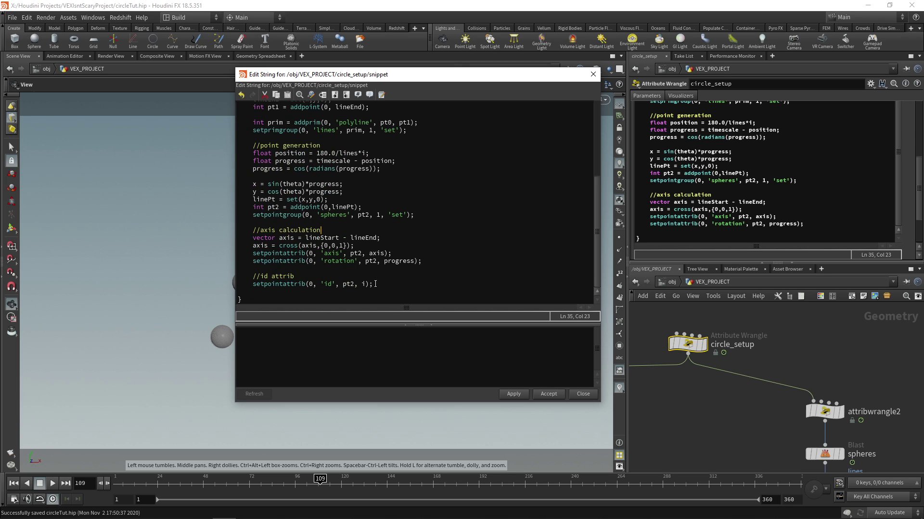
pyautogui.moveTo(319, 284); pyautogui.dragTo(332, 284)
pyautogui.click(400, 285)
pyautogui.scroll(6, 309, 149)
pyautogui.moveTo(329, 144); pyautogui.dragTo(340, 144)
pyautogui.scroll(-6, 361, 178)
pyautogui.click(378, 284)
pyautogui.doubleClick(364, 285)
pyautogui.click(375, 284)
pyautogui.click(549, 395)
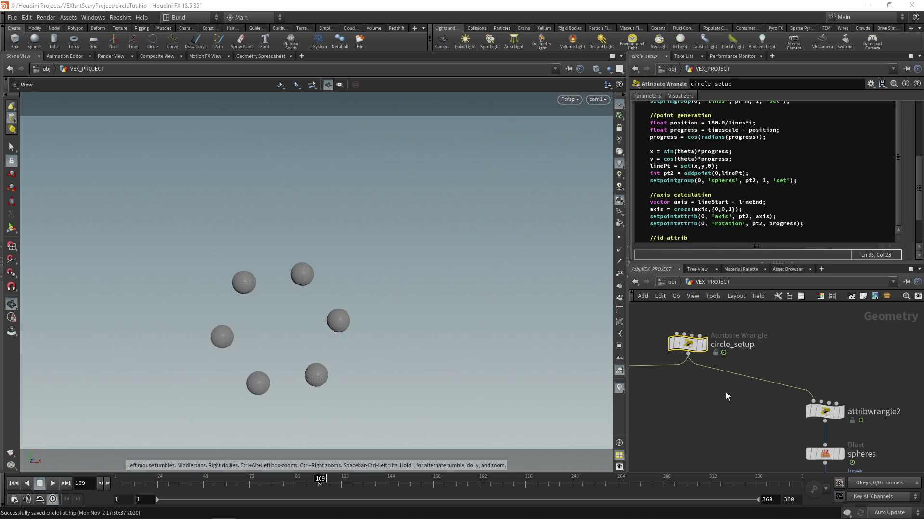
# Insert an Attribute Randomize node between the spheres Blast and transform1, and enable its Seed Attribute with id.
pyautogui.scroll(2, 692, 353)
pyautogui.moveTo(721, 380); pyautogui.dragTo(721, 360)
pyautogui.doubleClick(743, 360)
pyautogui.click(734, 360)
pyautogui.press('Tab')
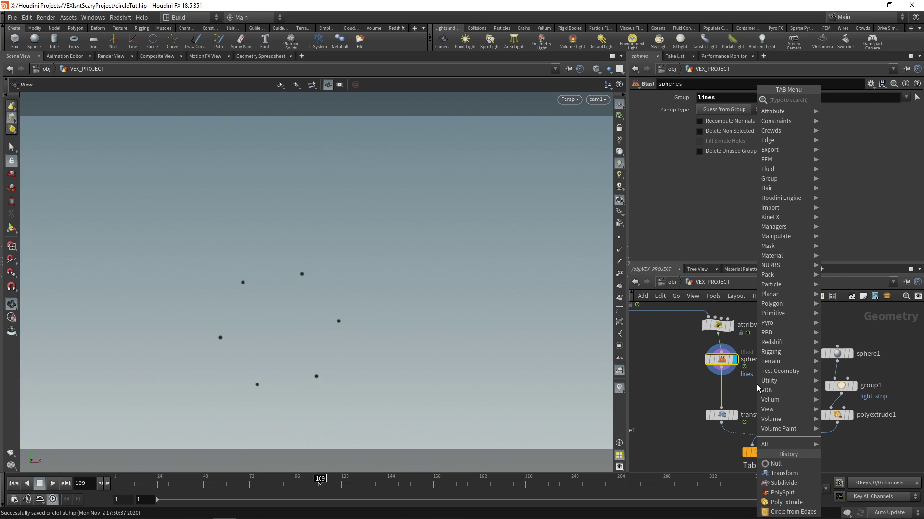
pyautogui.write('attrib')
pyautogui.write('u')
pyautogui.write('te wrangle')
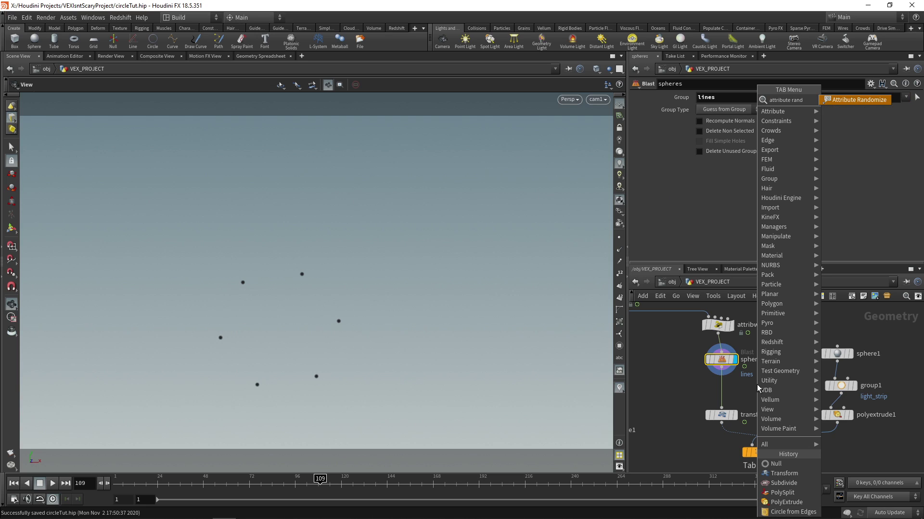
pyautogui.press('Return')
pyautogui.click(757, 385)
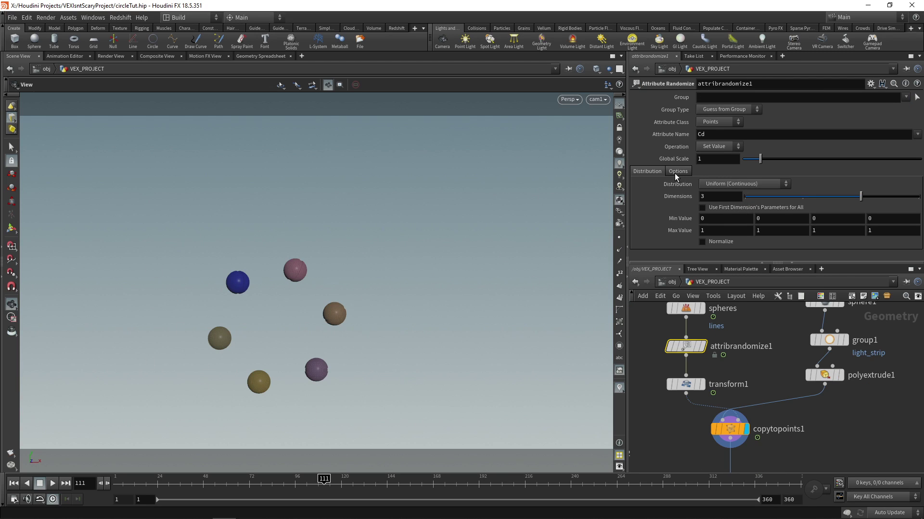
pyautogui.click(678, 171)
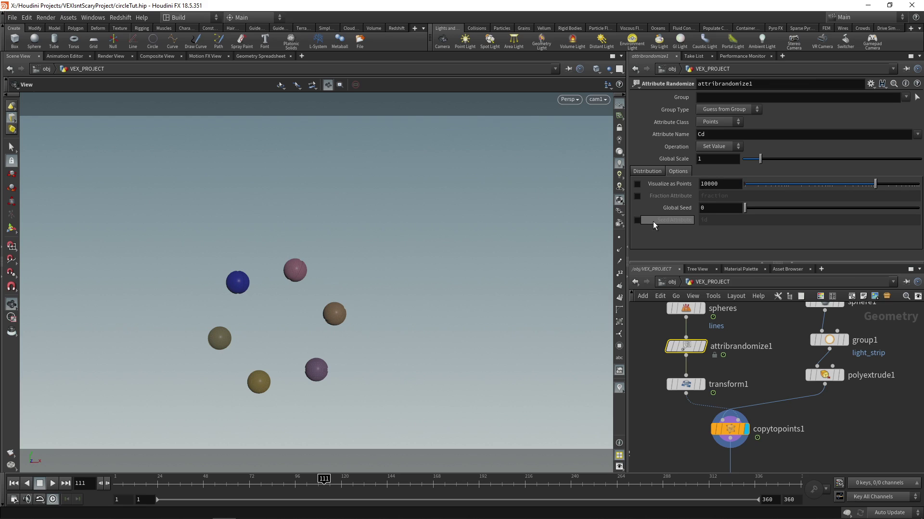
pyautogui.click(636, 221)
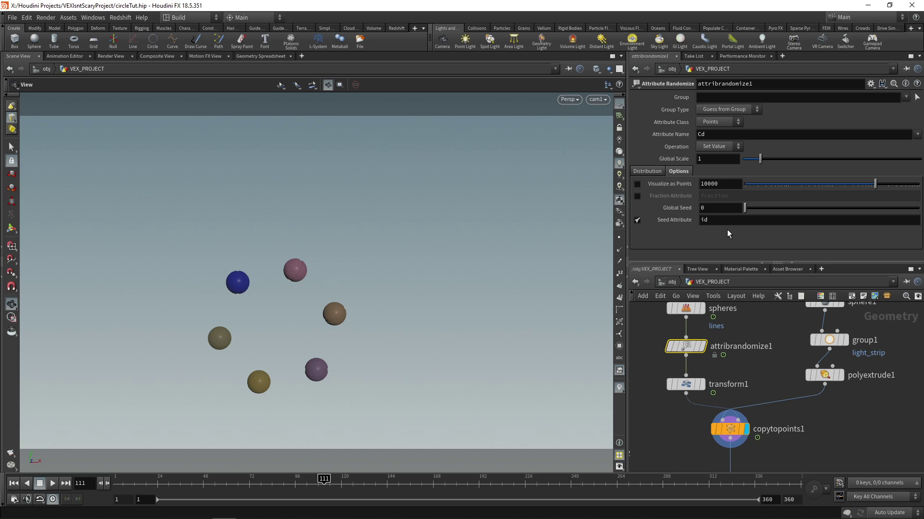
# Restrict the randomized Cd to green by setting the red and blue maximums to 0 and the green minimum to 0.8.
pyautogui.click(647, 173)
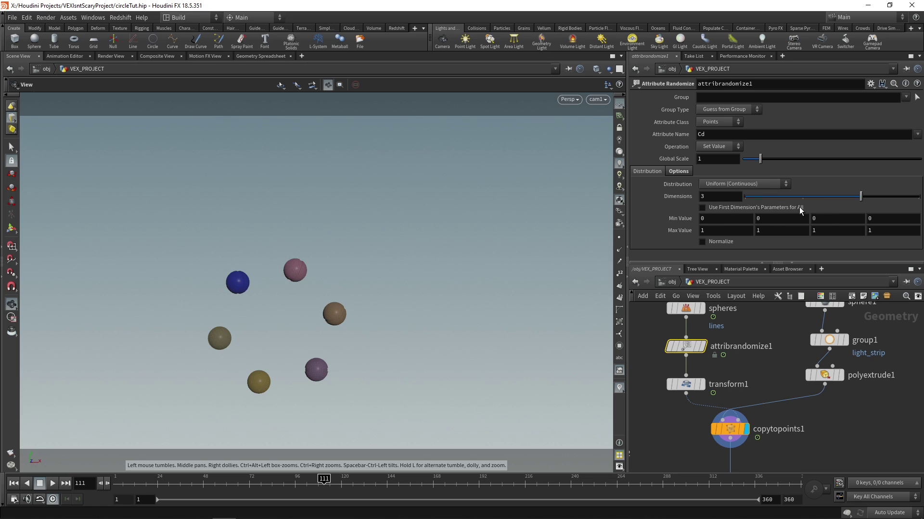
pyautogui.doubleClick(707, 229)
pyautogui.write('0')
pyautogui.press('Return')
pyautogui.doubleClick(832, 231)
pyautogui.write('0')
pyautogui.press('Return')
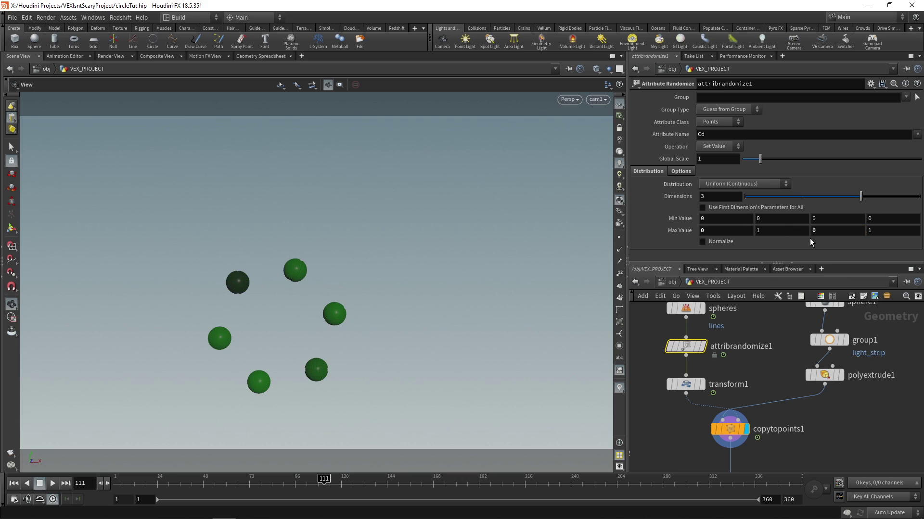
pyautogui.doubleClick(773, 219)
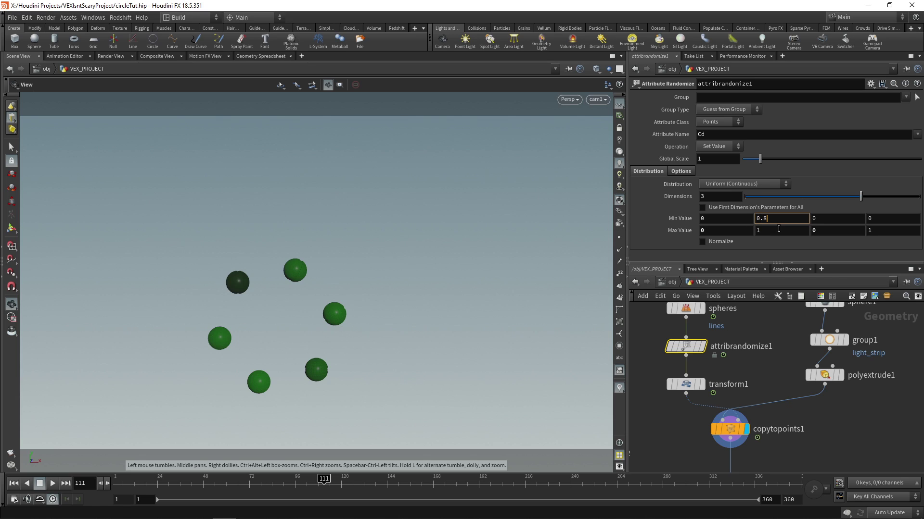
pyautogui.press('Return')
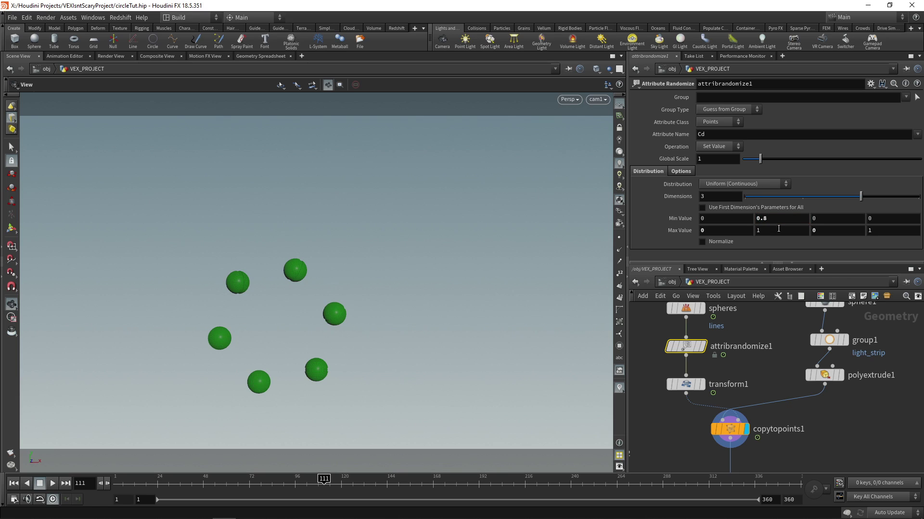
# Try red and blue maximums of 0.05 and of 0.1 for the randomized Cd.
pyautogui.click(717, 234)
pyautogui.write('0.05')
pyautogui.press('Return')
pyautogui.click(815, 230)
pyautogui.write('0.05')
pyautogui.press('Return')
pyautogui.click(725, 232)
pyautogui.write('0.1')
pyautogui.press('Return')
pyautogui.click(830, 230)
pyautogui.write('0.1')
pyautogui.press('Return')
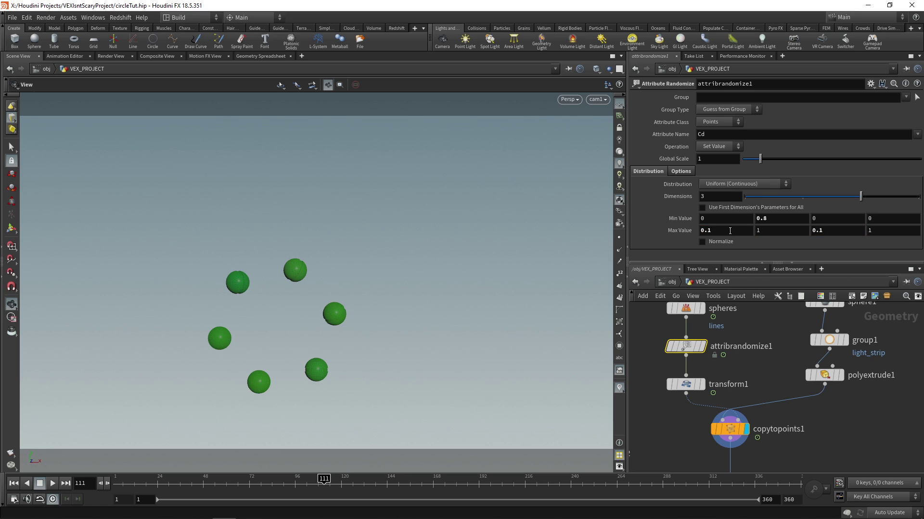
# Try raising the red and blue maximums of the randomized Cd to 0.5.
pyautogui.click(710, 231)
pyautogui.write('0.5')
pyautogui.press('Return')
pyautogui.click(837, 231)
pyautogui.write('0.5')
pyautogui.press('Return')
# Set the Cd maximum to 0.2 for red and 0.3 for blue, and scrub the animation to check the sphere colours.
pyautogui.click(706, 232)
pyautogui.write('0.2')
pyautogui.press('Return')
pyautogui.click(818, 232)
pyautogui.write('0.3')
pyautogui.press('Return')
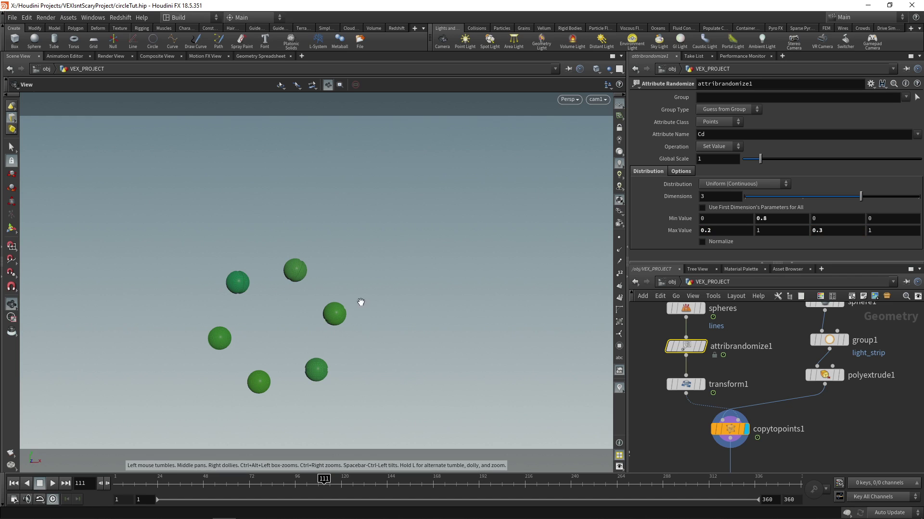
pyautogui.moveTo(324, 469); pyautogui.dragTo(354, 468)
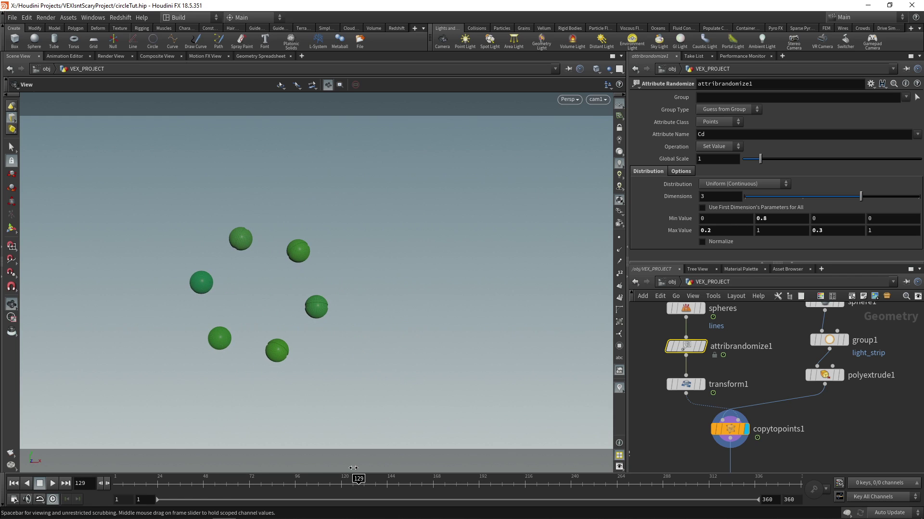
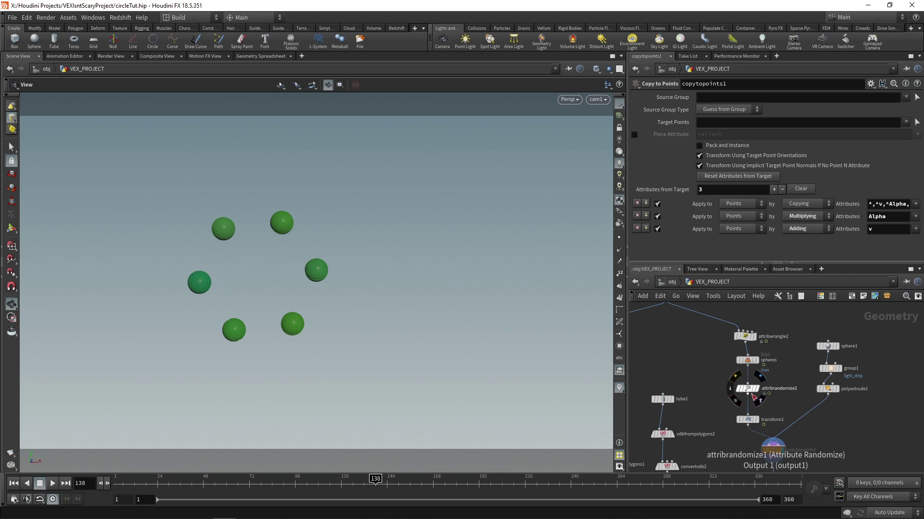
# Bypass attribrandomize1, move it out of the chain, and insert an Attribute Wrangle between the spheres Blast and transform1.
pyautogui.click(733, 381)
pyautogui.scroll(1, 722, 385)
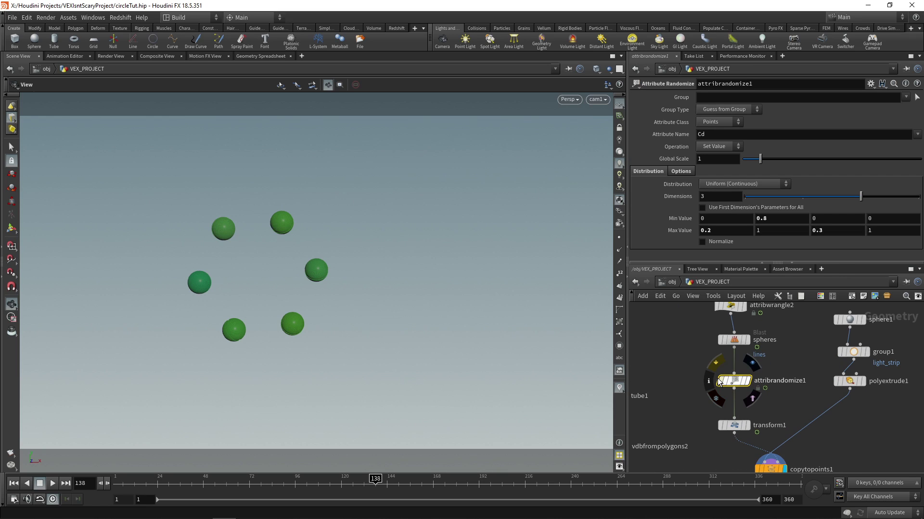
pyautogui.click(717, 381)
pyautogui.moveTo(731, 382); pyautogui.dragTo(691, 382)
pyautogui.press('Tab')
pyautogui.write('aw')
pyautogui.click(878, 100)
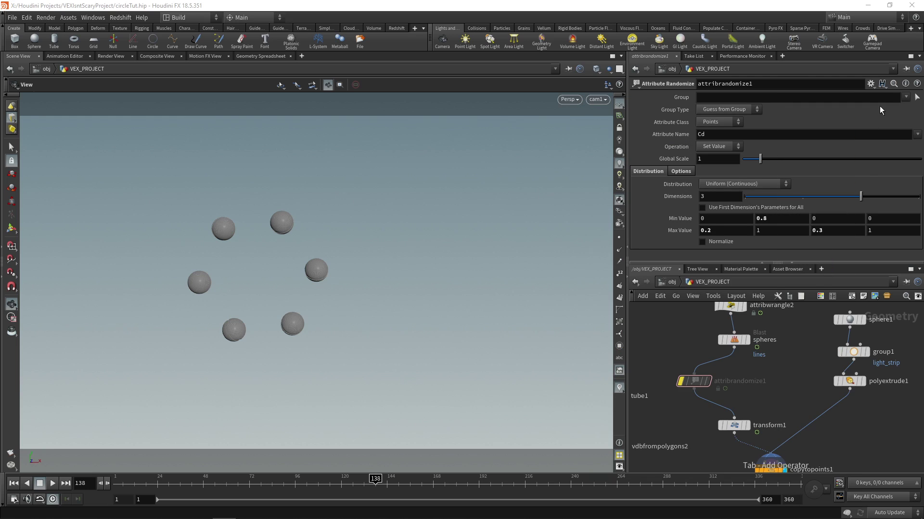
pyautogui.click(765, 382)
pyautogui.click(736, 365)
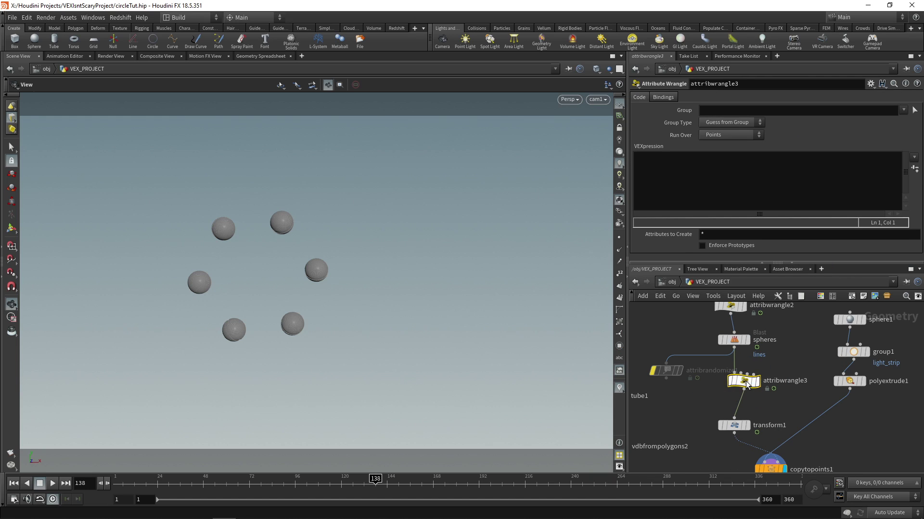
pyautogui.click(703, 206)
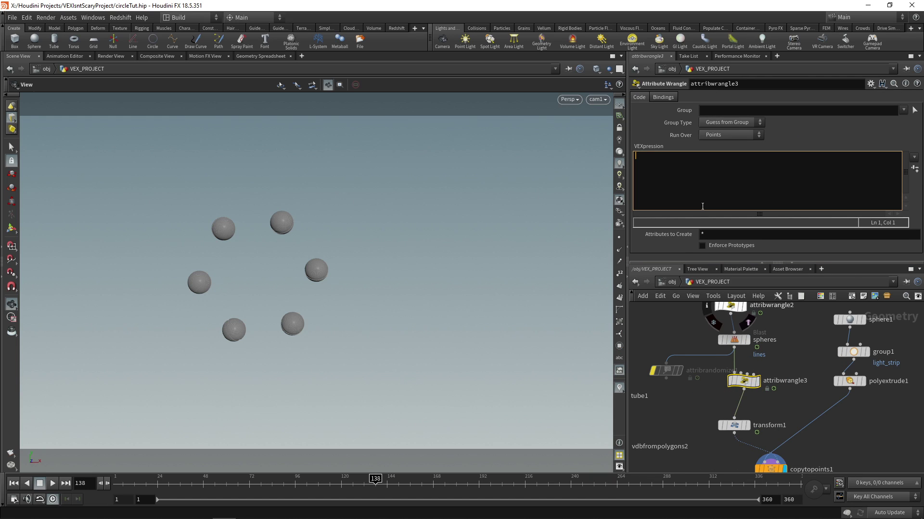
pyautogui.write('v@Cd')
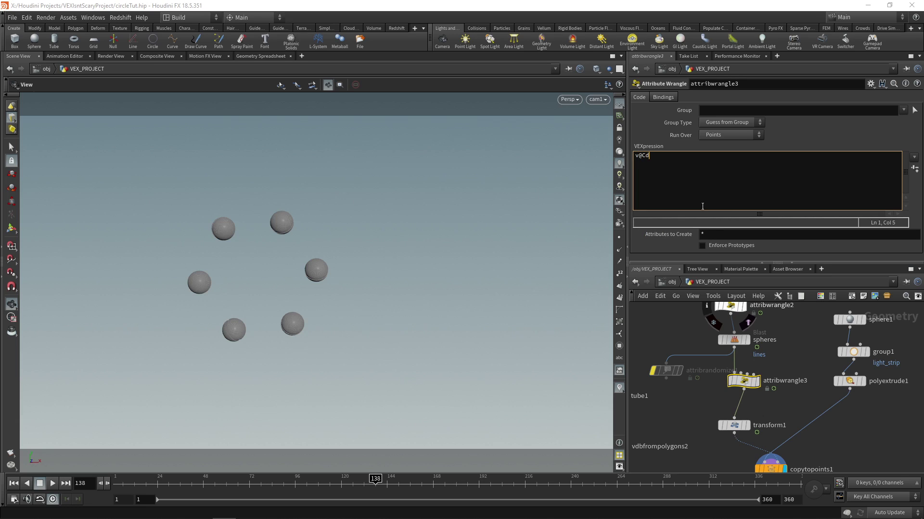
pyautogui.write(" = chramp('')clr', @spectrum);")
pyautogui.click(916, 168)
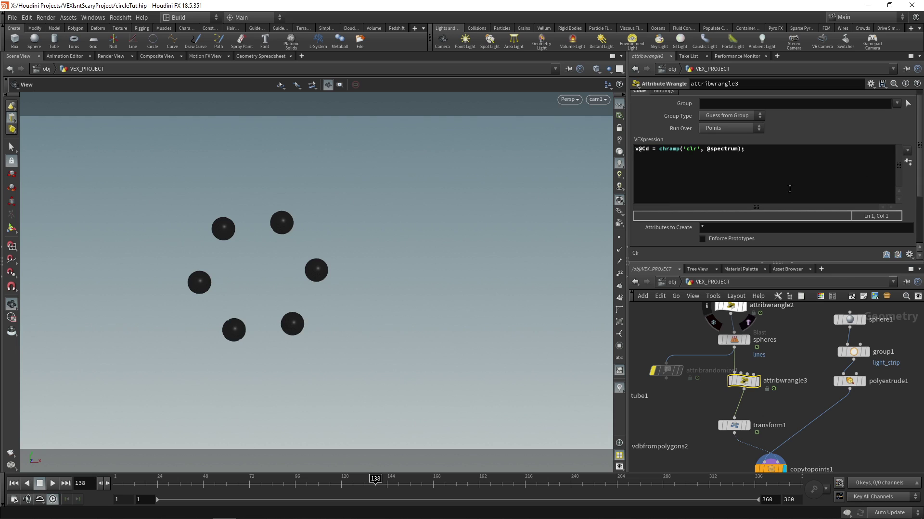
# Set the clr parameter's ramp type to Color in attribwrangle3's parameter interface, and apply the violet-to-red rainbow preset to the ramp.
pyautogui.click(871, 83)
pyautogui.click(818, 94)
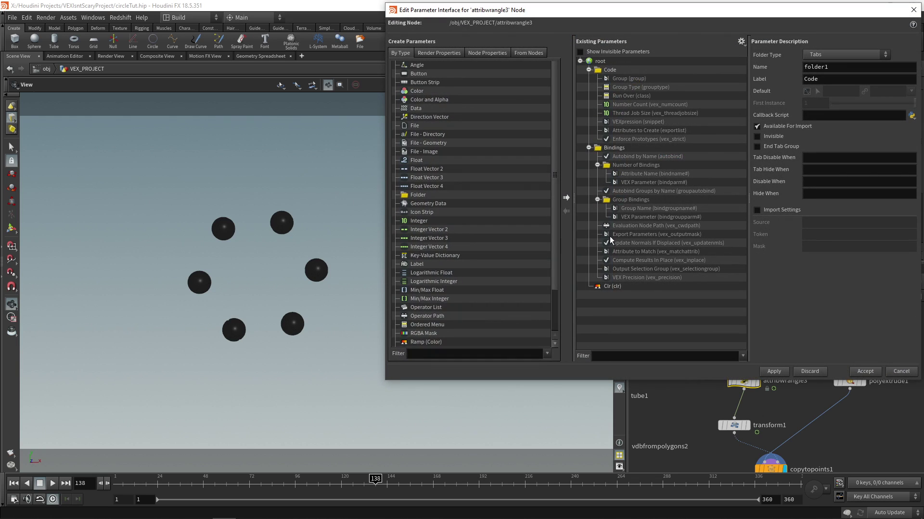
pyautogui.click(611, 286)
pyautogui.click(827, 94)
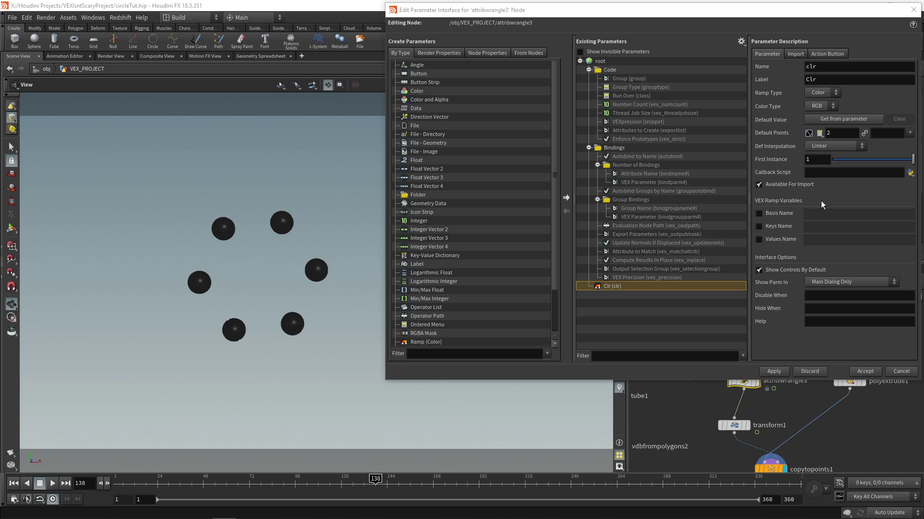
pyautogui.click(825, 86)
pyautogui.click(850, 371)
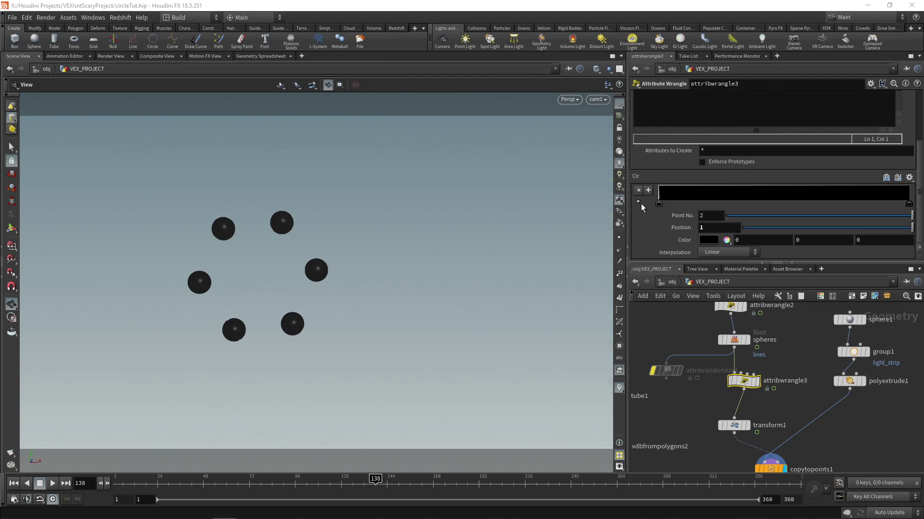
pyautogui.click(909, 178)
pyautogui.click(896, 210)
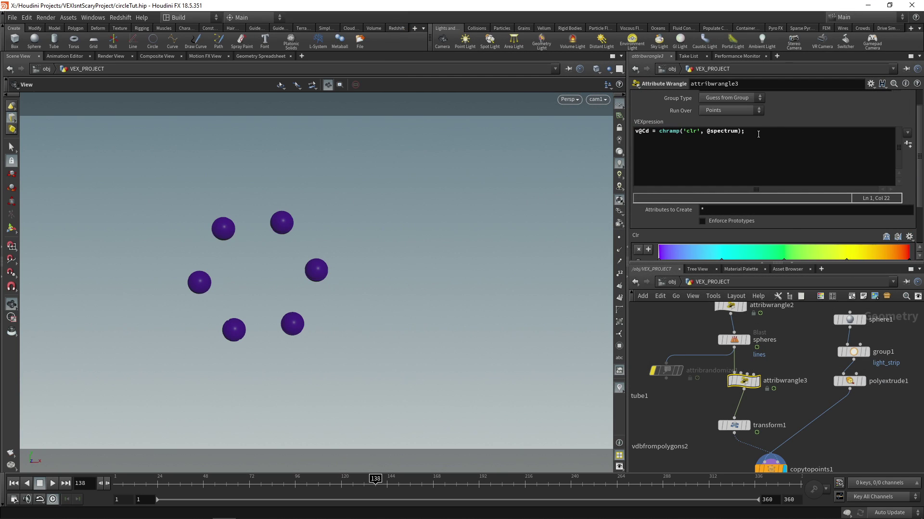
# Change the spectrum line in the circle_setup wrangle to float spectrum = 1.0*i/lines;.
pyautogui.moveTo(751, 307); pyautogui.dragTo(782, 362, button='middle')
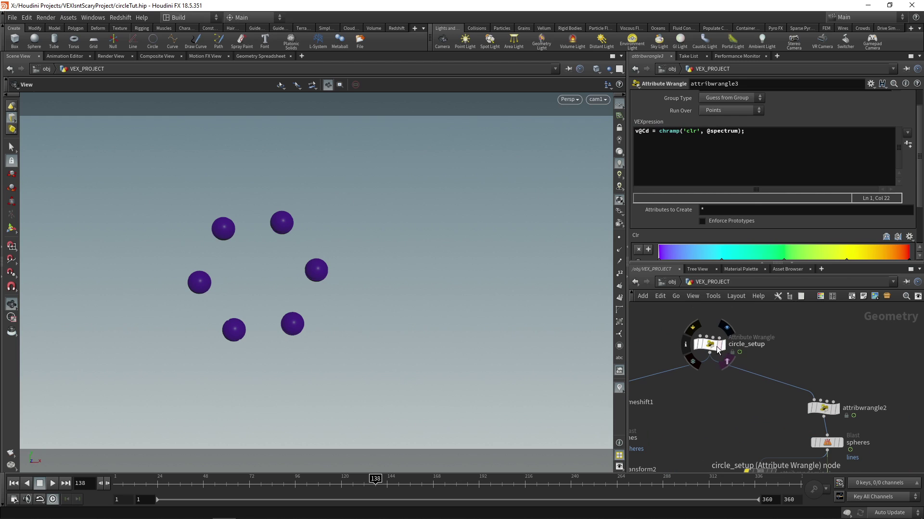
pyautogui.click(710, 343)
pyautogui.scroll(-3, 753, 196)
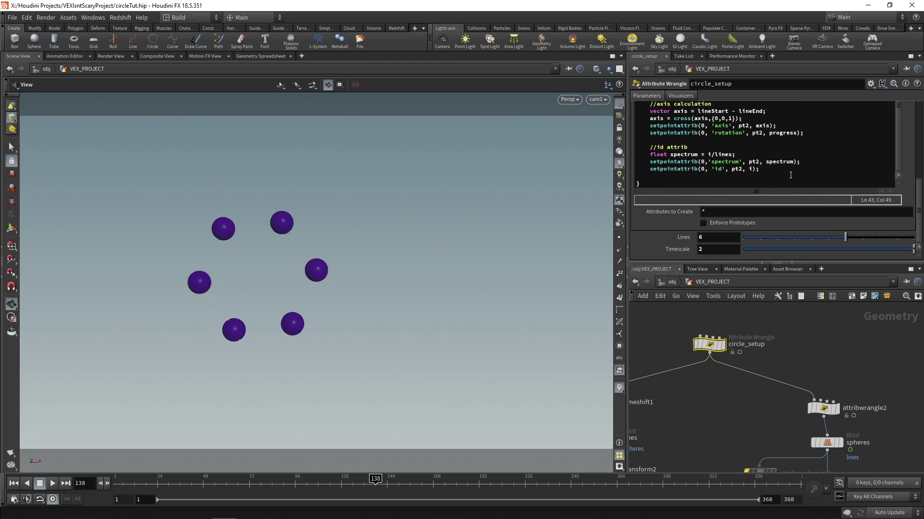
pyautogui.doubleClick(708, 154)
pyautogui.moveTo(715, 155); pyautogui.dragTo(732, 155)
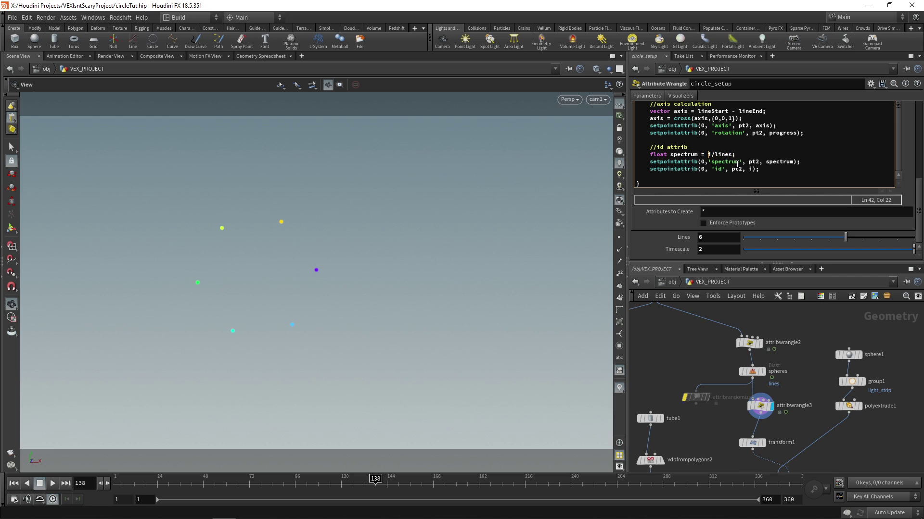
pyautogui.hotkey('shift', 'Up')
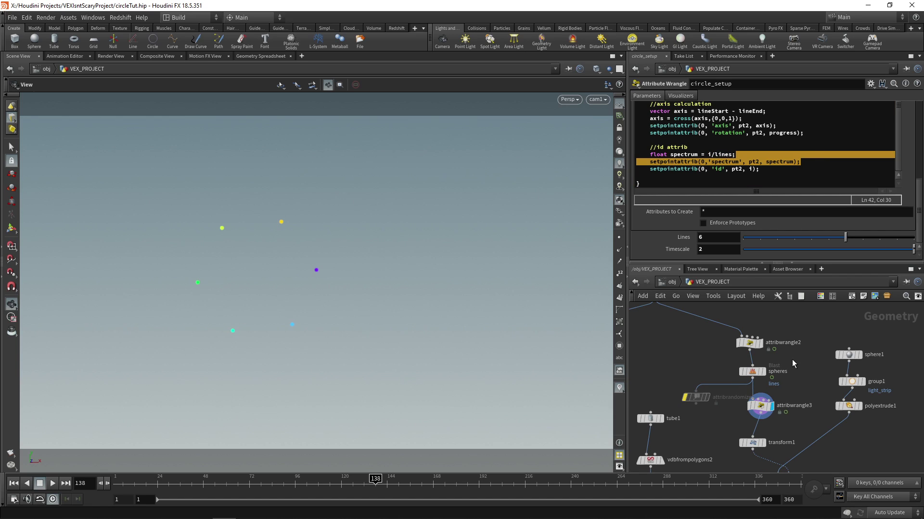
pyautogui.scroll(-1, 707, 348)
pyautogui.click(709, 154)
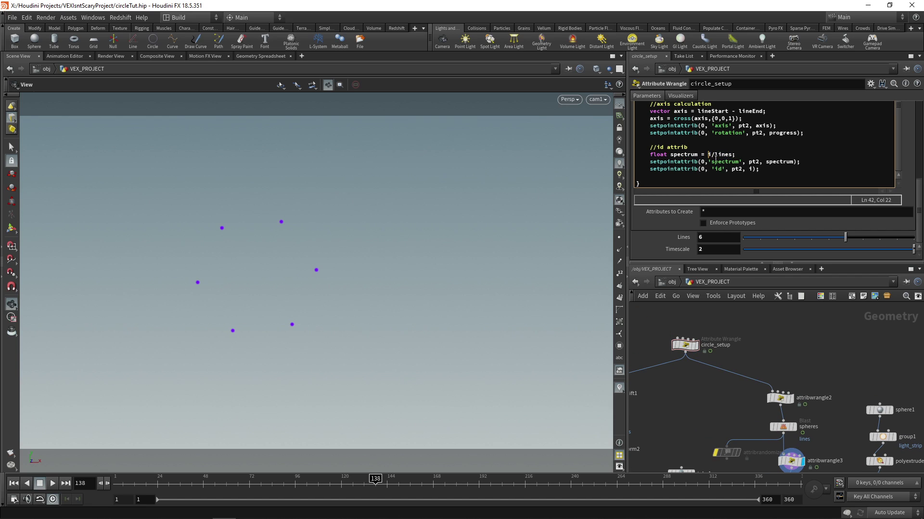
pyautogui.write('1.0*')
pyautogui.moveTo(727, 155)
pyautogui.mouseDown()
pyautogui.moveTo(746, 155)
pyautogui.moveTo(717, 153)
pyautogui.mouseUp()
pyautogui.click(725, 155)
pyautogui.moveTo(835, 374); pyautogui.dragTo(797, 289, button='middle')
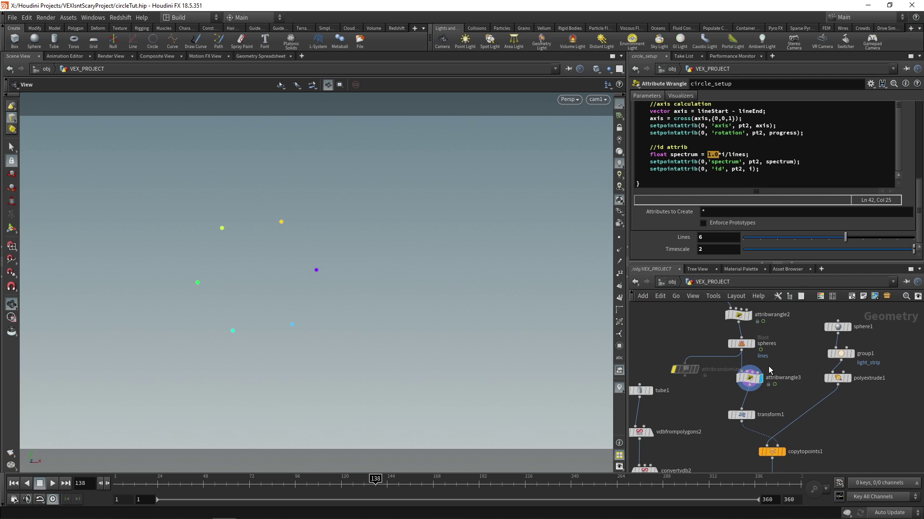
# Display the copytopoints1 output and check the ramp colours on the copied spheres.
pyautogui.click(753, 376)
pyautogui.moveTo(794, 361); pyautogui.dragTo(770, 331, button='middle')
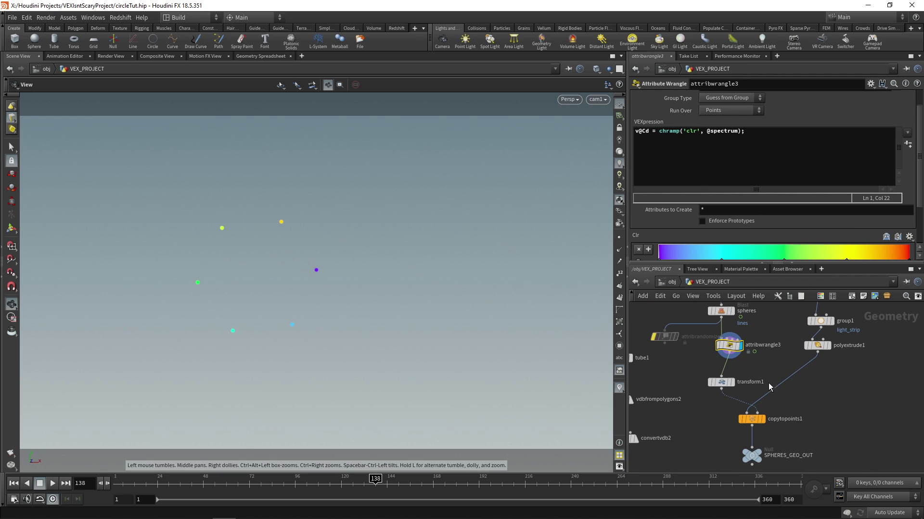
pyautogui.click(760, 419)
pyautogui.moveTo(769, 380); pyautogui.dragTo(796, 442, button='middle')
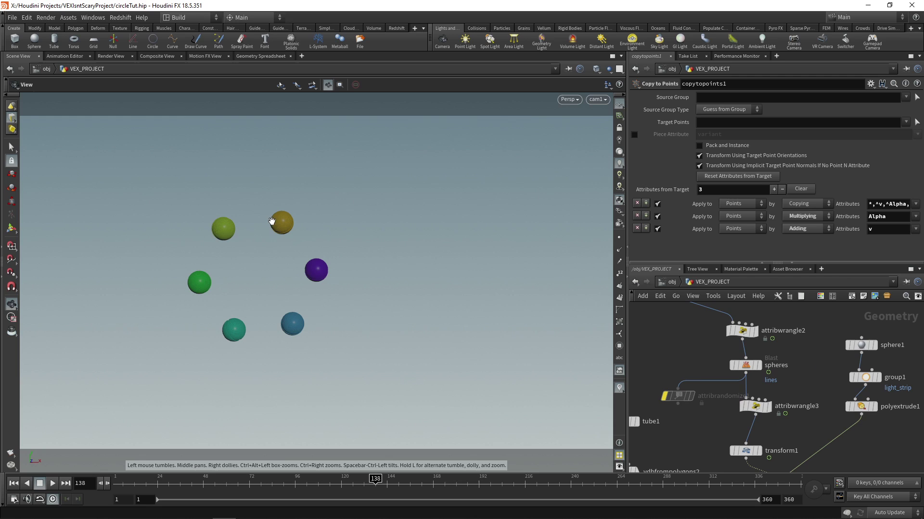
pyautogui.scroll(-5, 818, 359)
pyautogui.scroll(3, 818, 359)
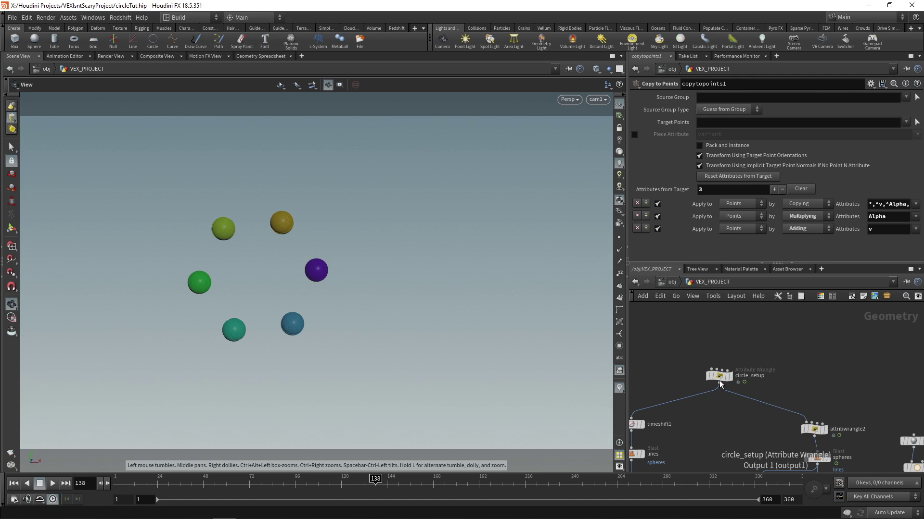
# Review the spectrum and id attribute lines in the circle_setup code.
pyautogui.click(719, 375)
pyautogui.moveTo(683, 237)
pyautogui.mouseDown(button='middle')
pyautogui.moveTo(815, 224)
pyautogui.moveTo(688, 224)
pyautogui.mouseUp(button='middle')
pyautogui.click(802, 166)
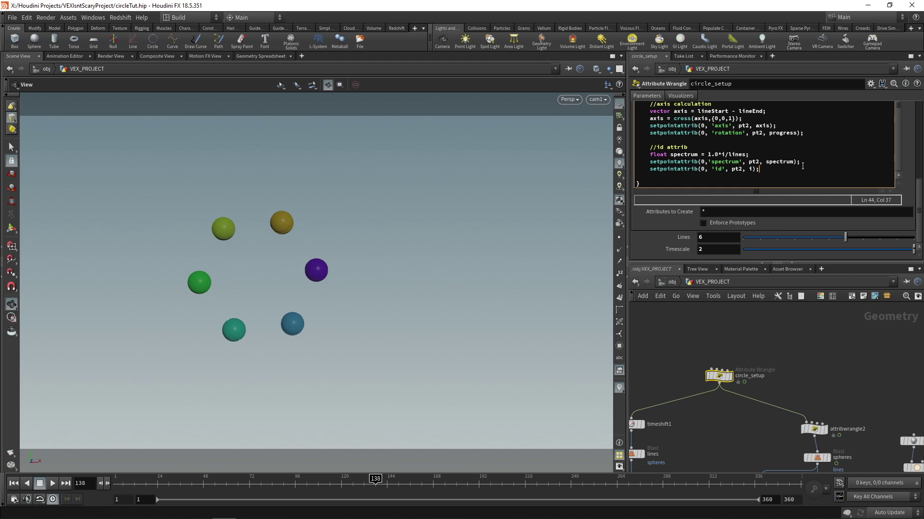
pyautogui.scroll(-3, 769, 384)
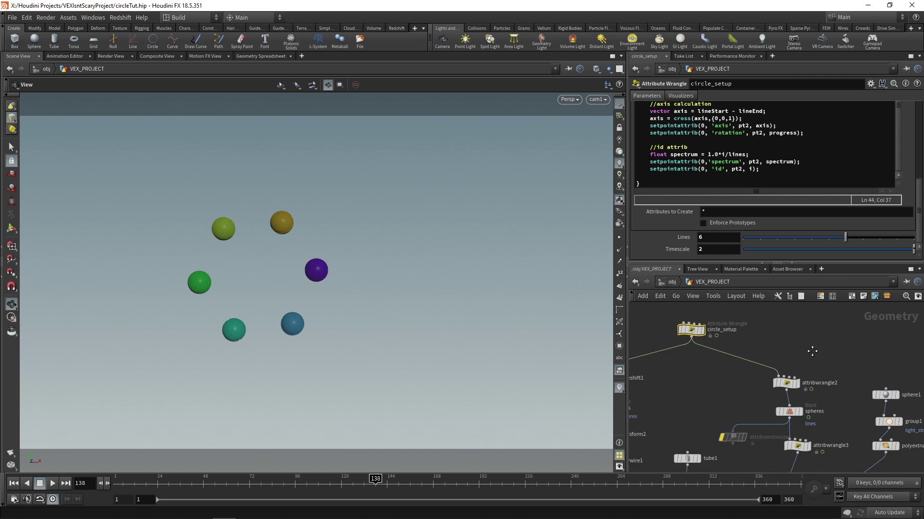
# Move attribwrangle3 aside, connect attribrandomize1 to transform1 in its place, and re-enable attribrandomize1 under the spheres Blast.
pyautogui.scroll(3, 770, 385)
pyautogui.moveTo(769, 361); pyautogui.dragTo(792, 362)
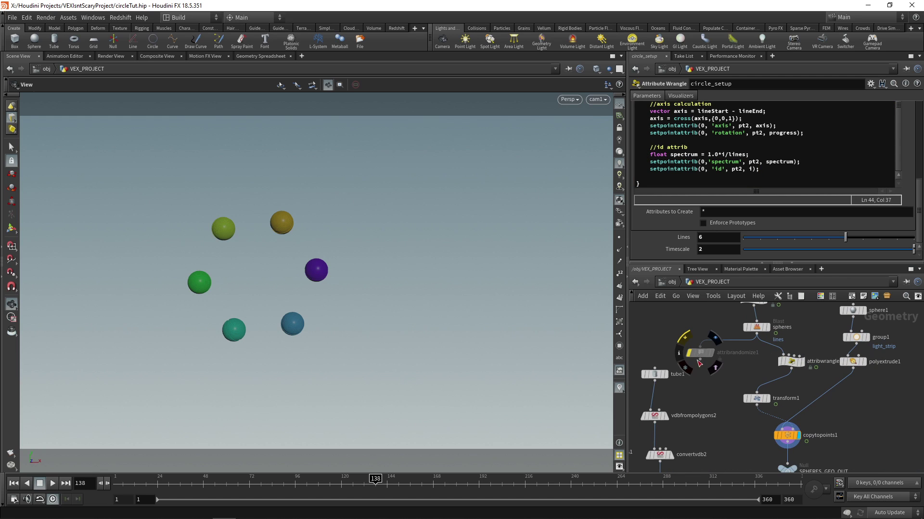
pyautogui.click(700, 359)
pyautogui.click(757, 394)
pyautogui.moveTo(697, 354); pyautogui.dragTo(752, 358)
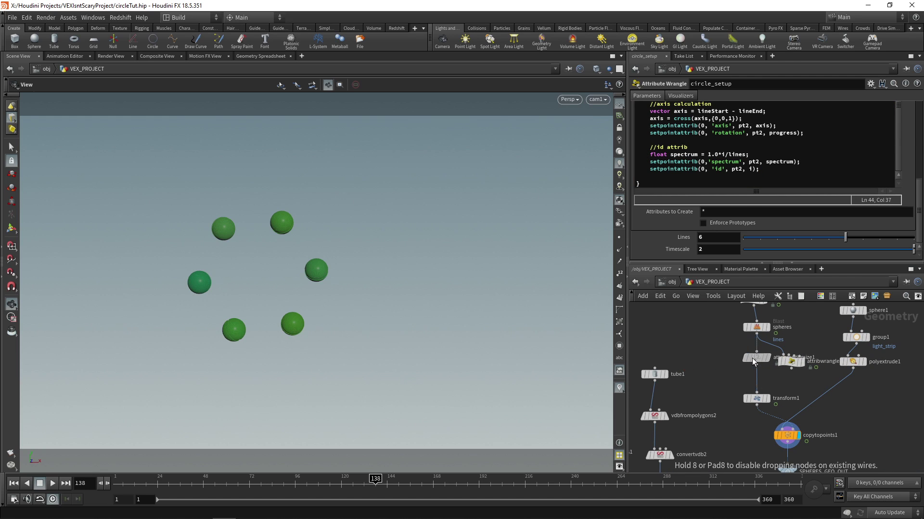
pyautogui.press('l')
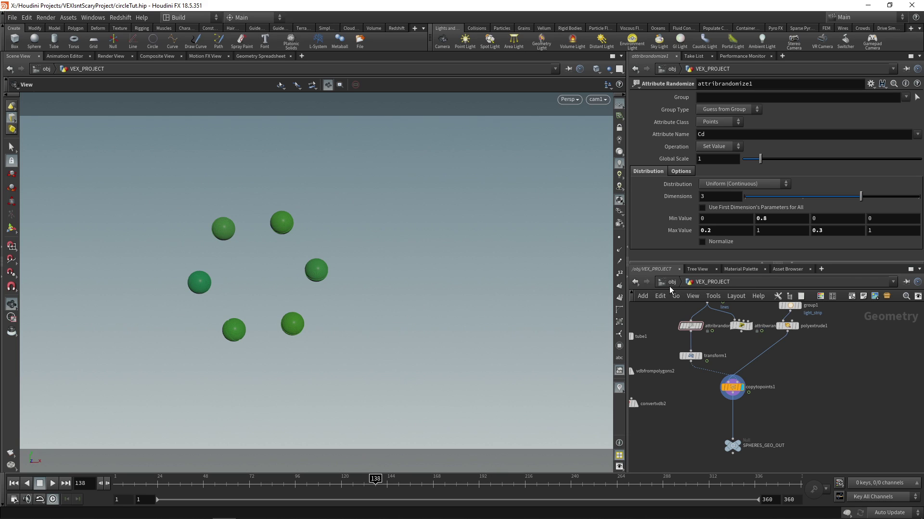
# Create a Material Network at the object level and name it MATERIALS.
pyautogui.moveTo(753, 362); pyautogui.dragTo(747, 350, button='middle')
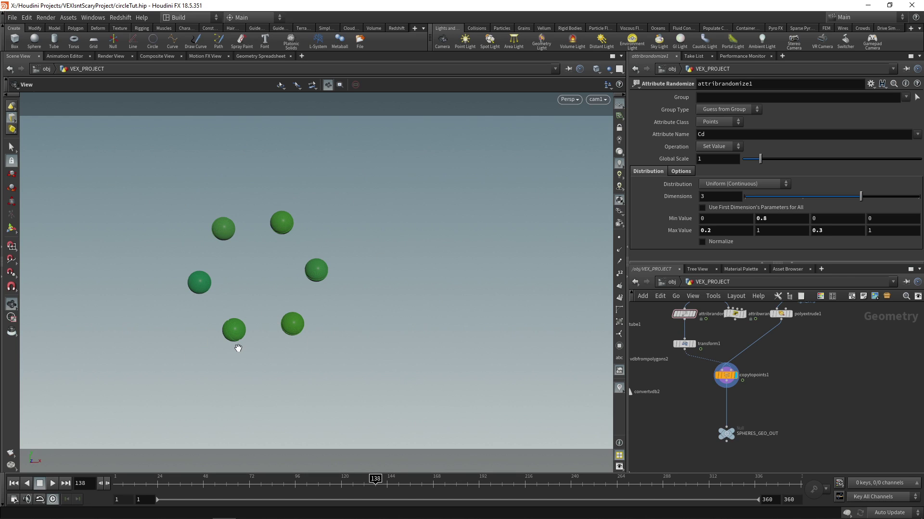
pyautogui.moveTo(799, 359); pyautogui.dragTo(770, 375, button='middle')
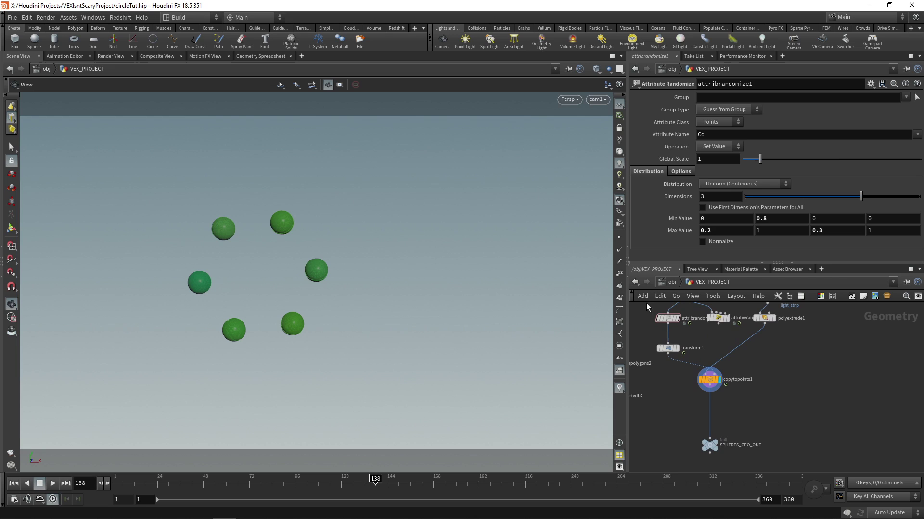
pyautogui.press('u')
pyautogui.moveTo(725, 395); pyautogui.dragTo(725, 388, button='middle')
pyautogui.press('Tab')
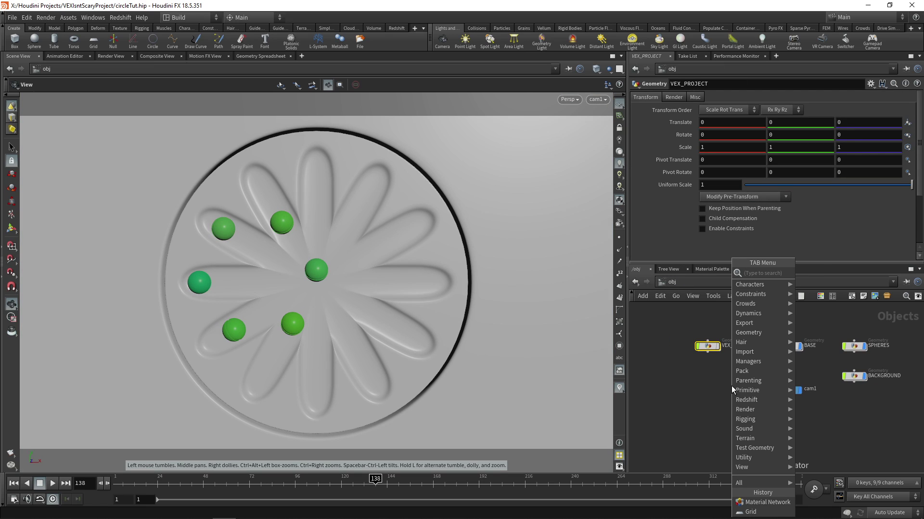
pyautogui.write('geo')
pyautogui.press('Return')
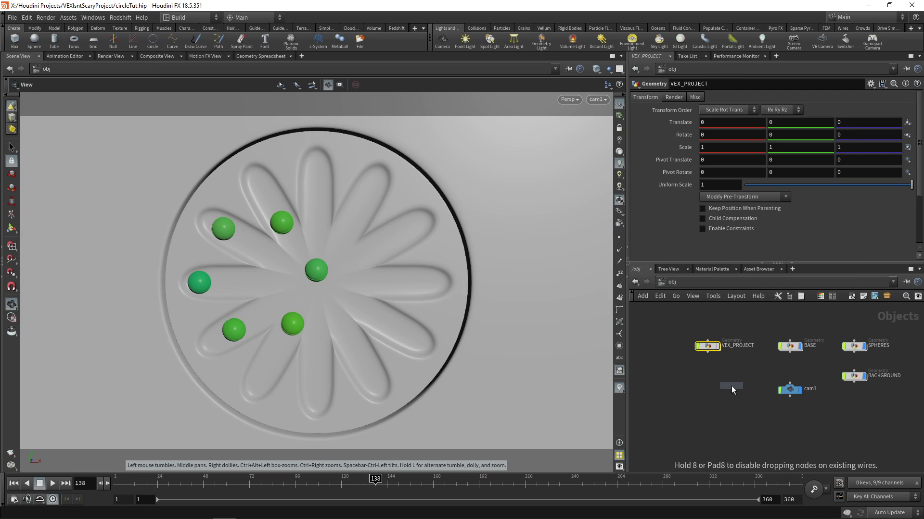
pyautogui.click(711, 388)
pyautogui.doubleClick(744, 390)
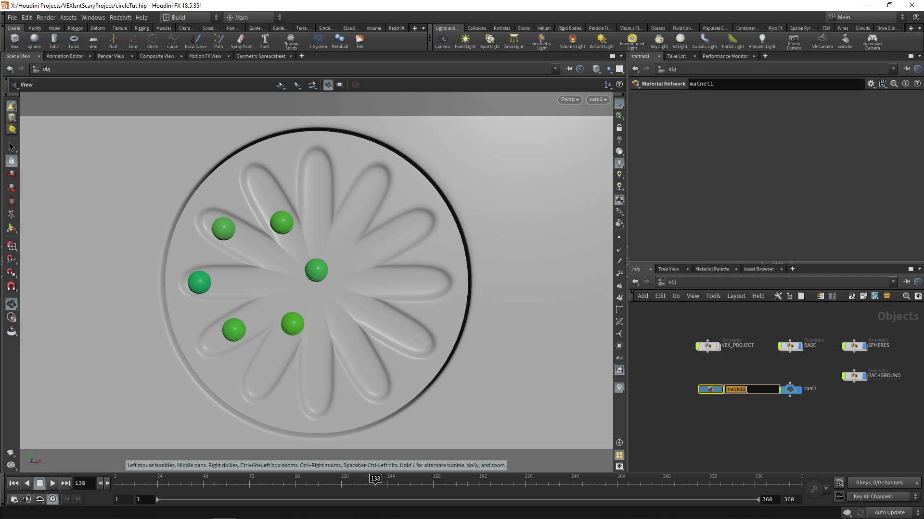
pyautogui.write('MATERIALS')
pyautogui.press('Return')
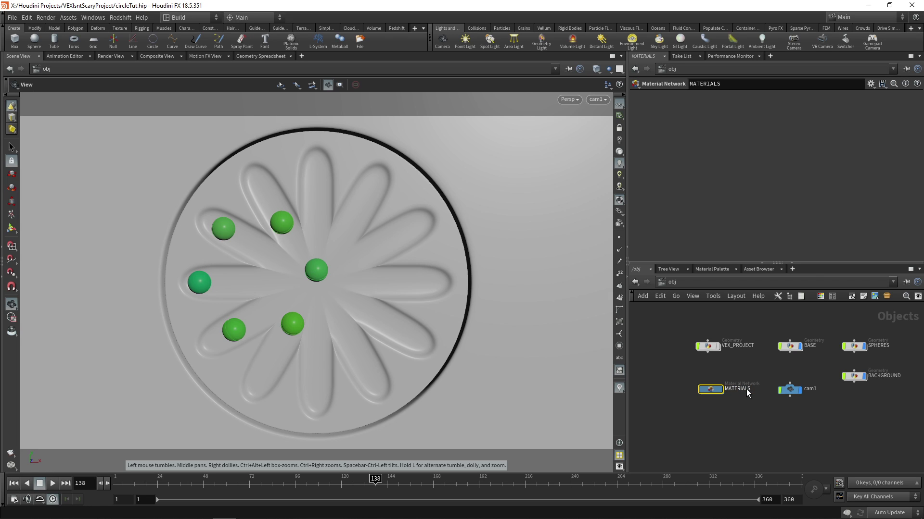
# Add a Principled Shader inside the MATERIALS network and name it SPHERE_BODY.
pyautogui.doubleClick(710, 389)
pyautogui.press('Tab')
pyautogui.write('princ')
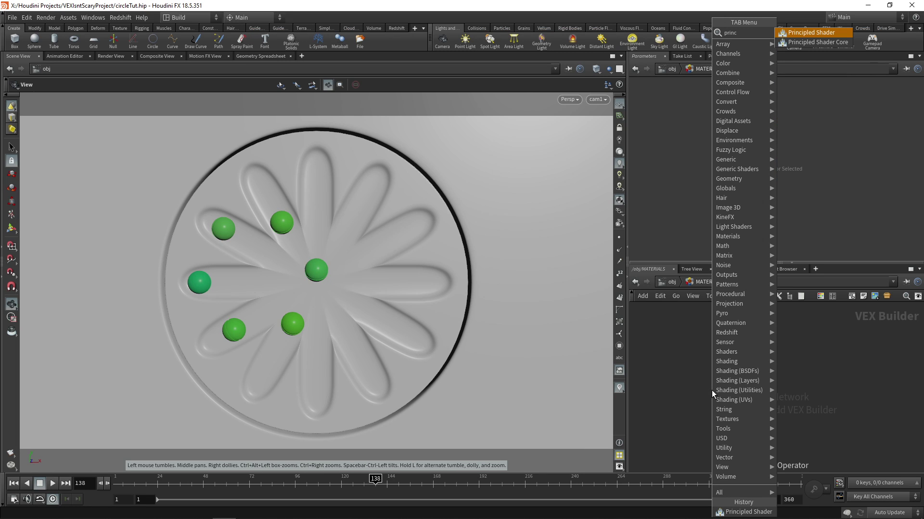
pyautogui.press('Return')
pyautogui.click(711, 390)
pyautogui.doubleClick(766, 357)
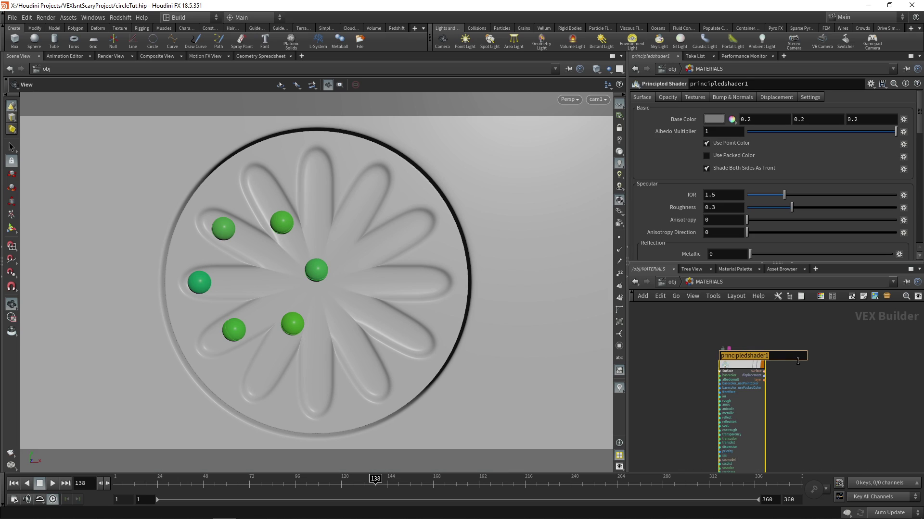
pyautogui.write('SPHERE_BOS')
pyautogui.press('BackSpace')
pyautogui.write('DY')
pyautogui.press('Return')
# Add a second Principled Shader beside SPHERE_BODY and name it SPHERE_LIGHT.
pyautogui.press('Tab')
pyautogui.write('princ')
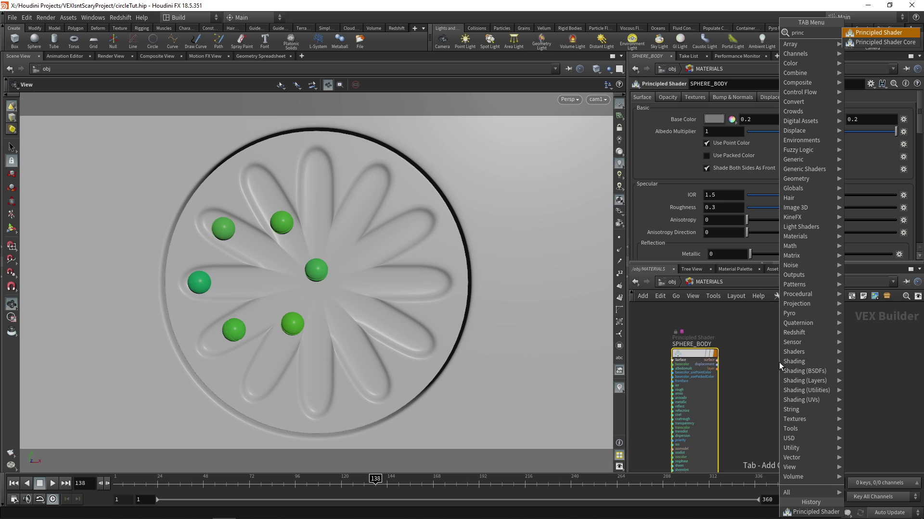
pyautogui.press('Return')
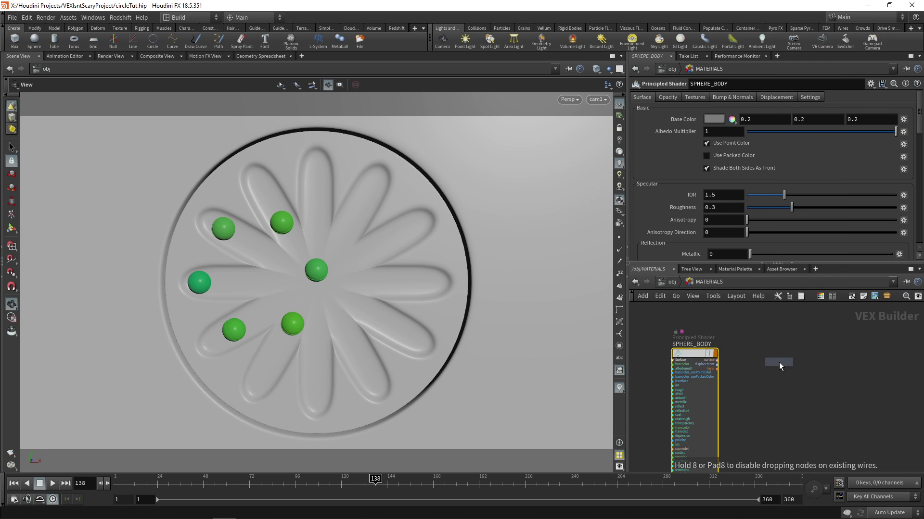
pyautogui.click(832, 355)
pyautogui.doubleClick(836, 348)
pyautogui.write('S')
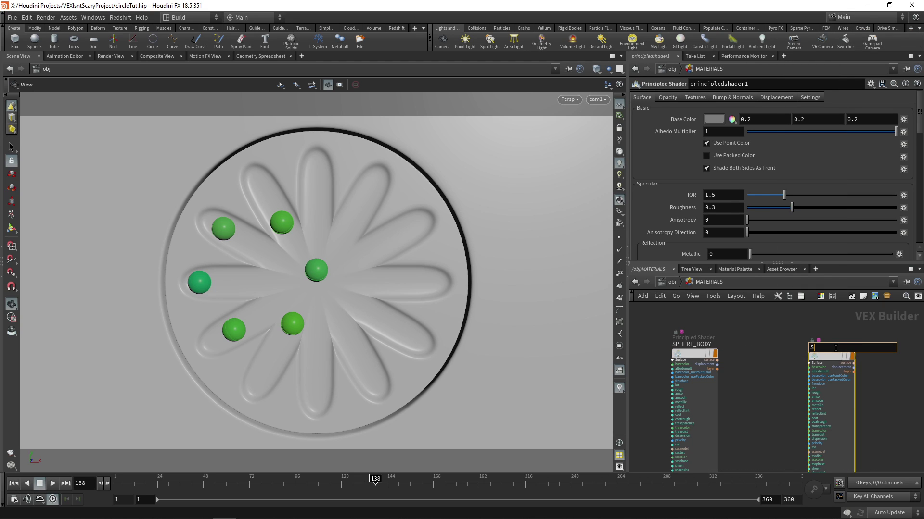
pyautogui.write('PHERE_LIGHT')
pyautogui.press('Return')
# Add a third Principled Shader beside SPHERE_LIGHT and name it BASE.
pyautogui.moveTo(836, 348); pyautogui.dragTo(734, 350, button='middle')
pyautogui.scroll(-2, 735, 351)
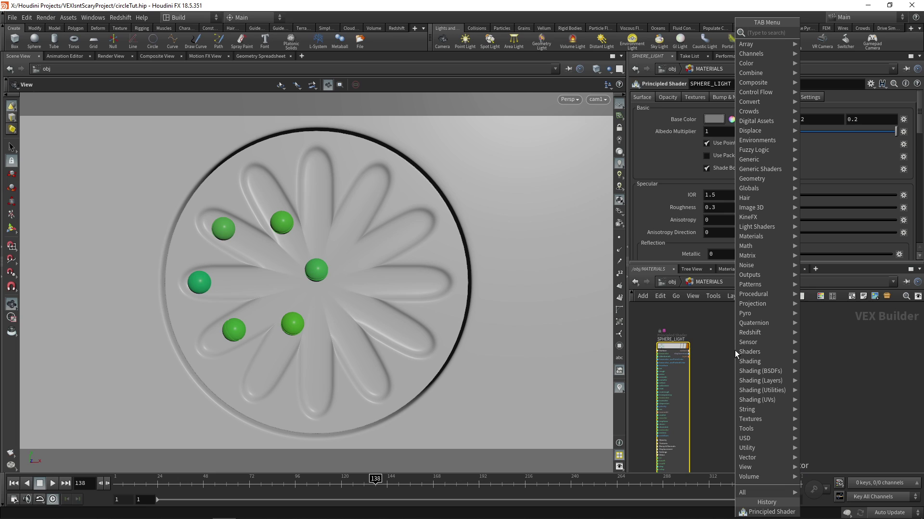
pyautogui.press('Tab')
pyautogui.write('prin')
pyautogui.press('Down')
pyautogui.press('Return')
pyautogui.click(751, 347)
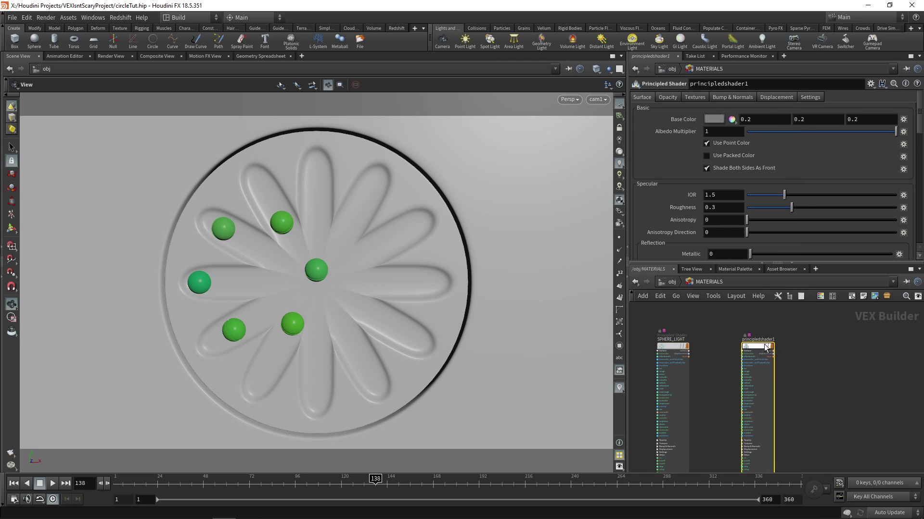
pyautogui.doubleClick(746, 339)
pyautogui.write('BASE')
pyautogui.press('Return')
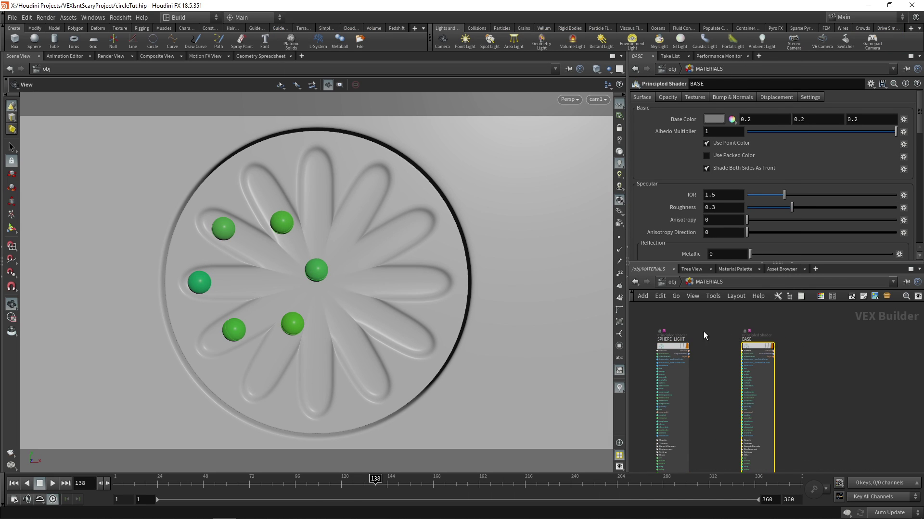
# Insert a Material node between copytopoints1 and SPHERES_GEO_OUT inside the VEX_PROJECT geometry.
pyautogui.press('u')
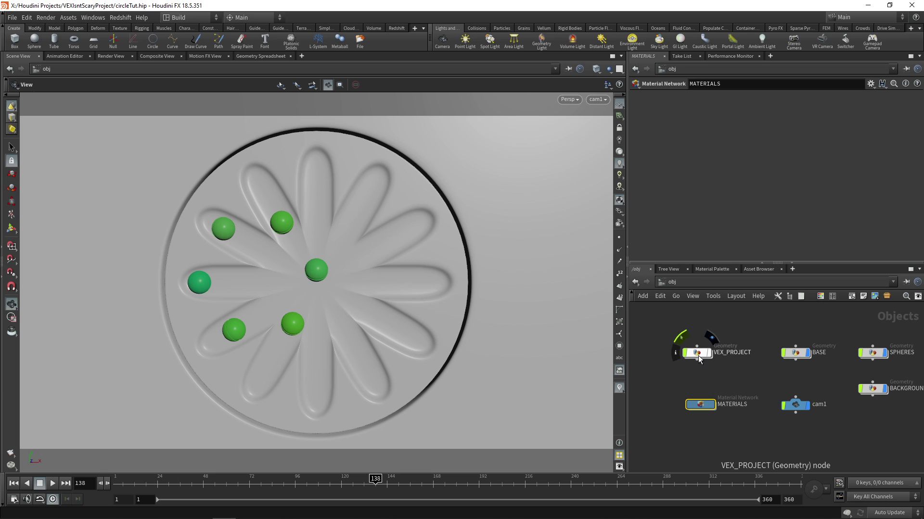
pyautogui.doubleClick(704, 349)
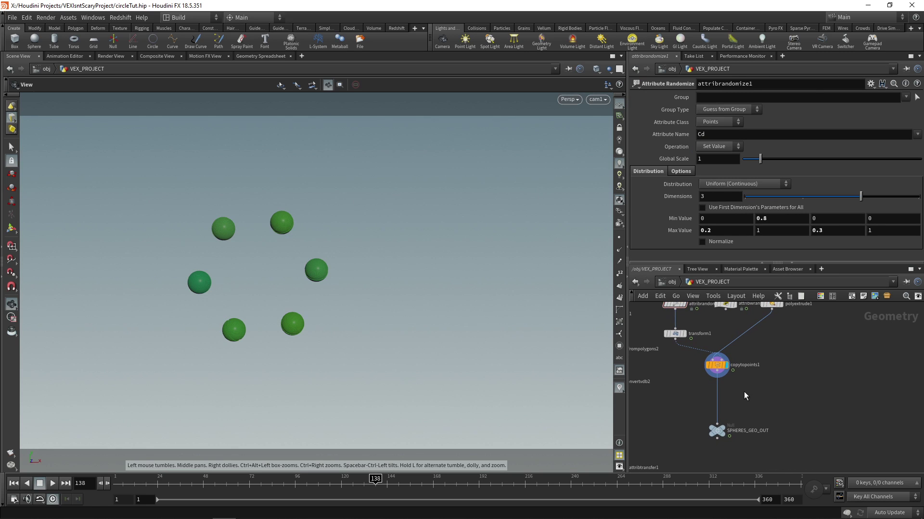
pyautogui.press('Tab')
pyautogui.write('mater')
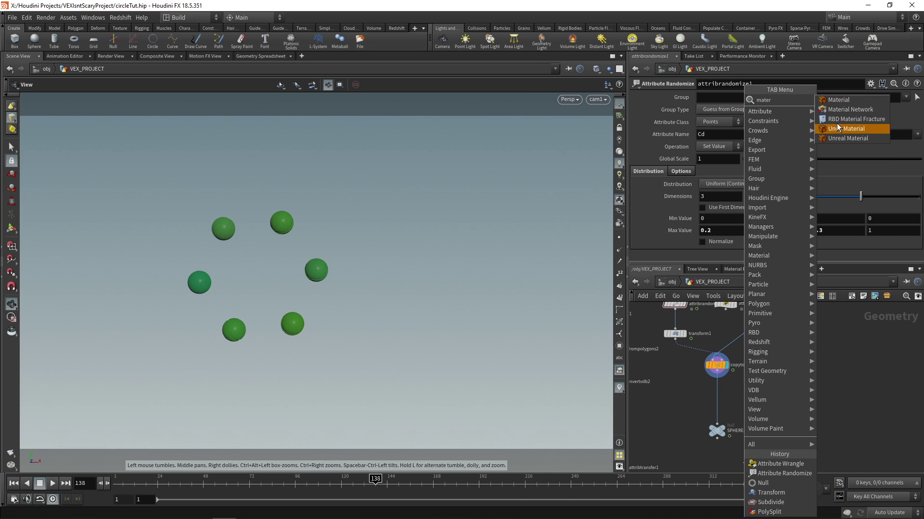
pyautogui.click(837, 100)
pyautogui.click(711, 407)
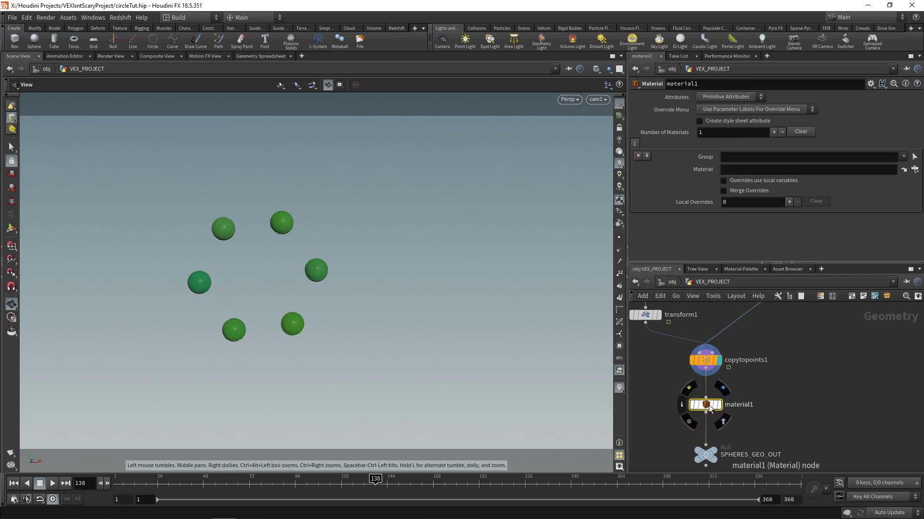
# Limit the first material entry to the light_strip group and assign it the SPHERE_LIGHT shader from MATERIALS.
pyautogui.click(903, 159)
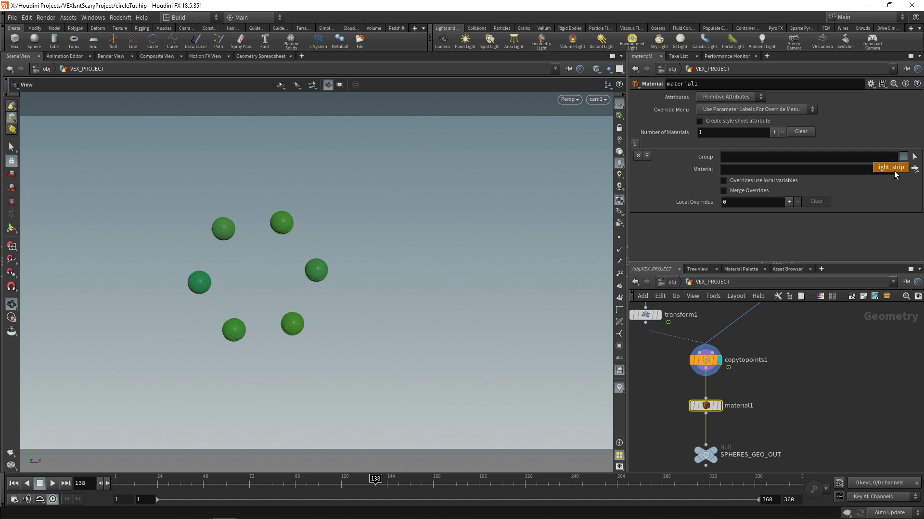
pyautogui.click(892, 168)
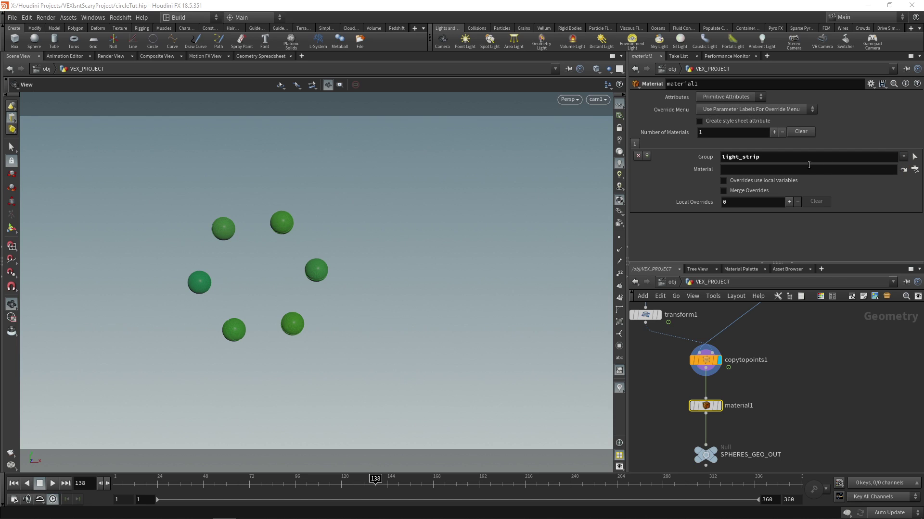
pyautogui.click(915, 169)
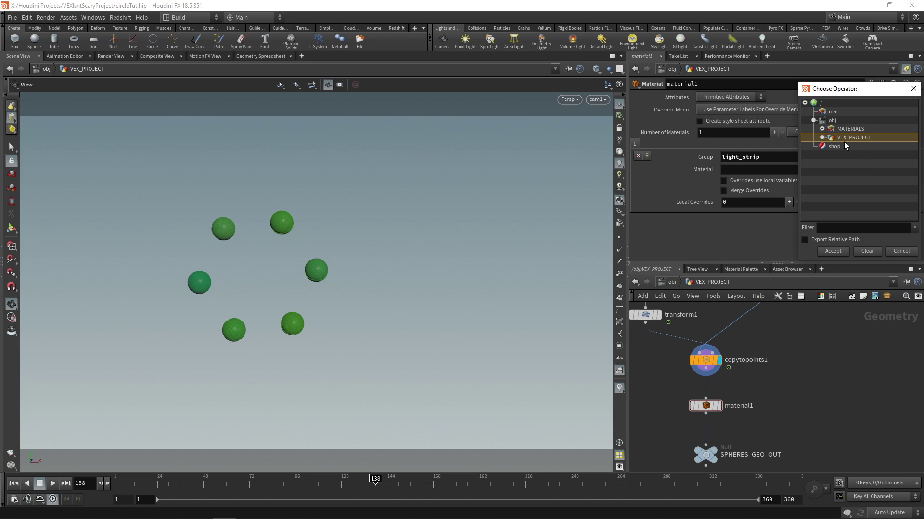
pyautogui.click(822, 128)
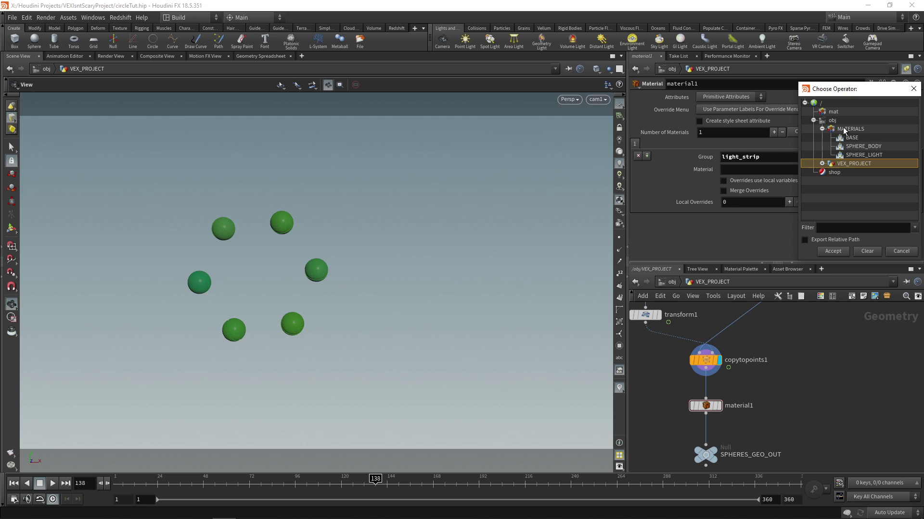
pyautogui.doubleClick(864, 155)
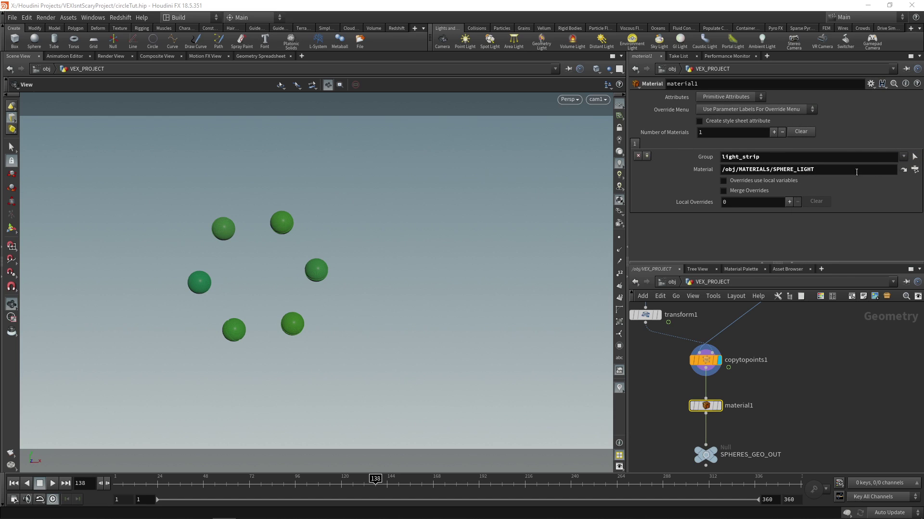
# Add a second material entry to the node and set its group to !light_strip.
pyautogui.click(647, 156)
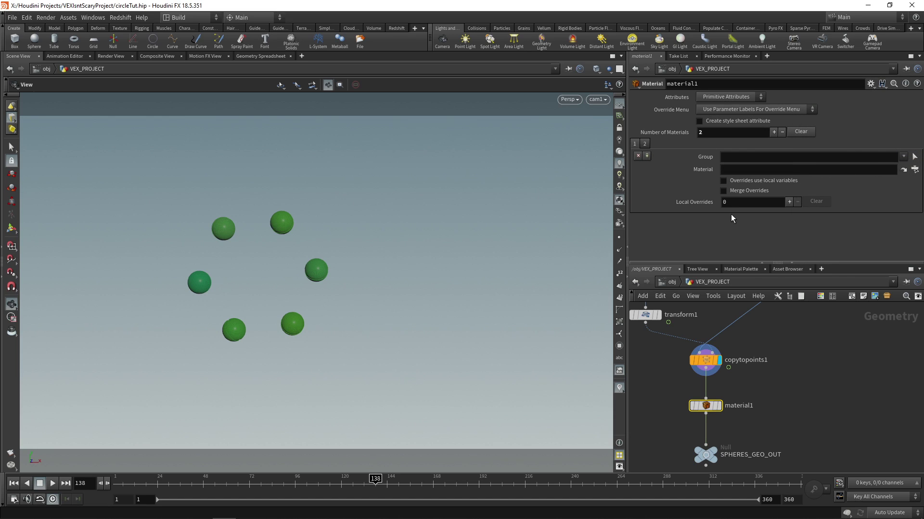
pyautogui.click(903, 158)
pyautogui.click(889, 168)
pyautogui.click(722, 157)
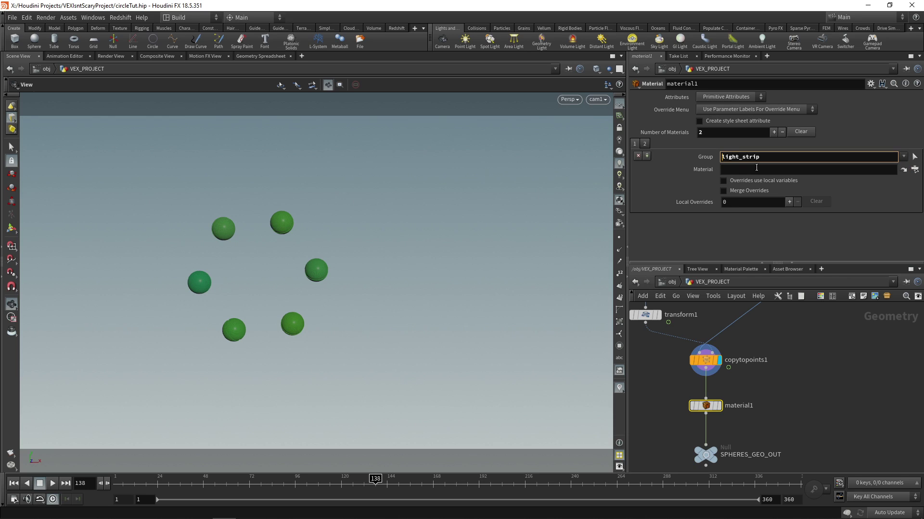
pyautogui.write('!')
pyautogui.moveTo(721, 157); pyautogui.dragTo(769, 155)
pyautogui.click(762, 171)
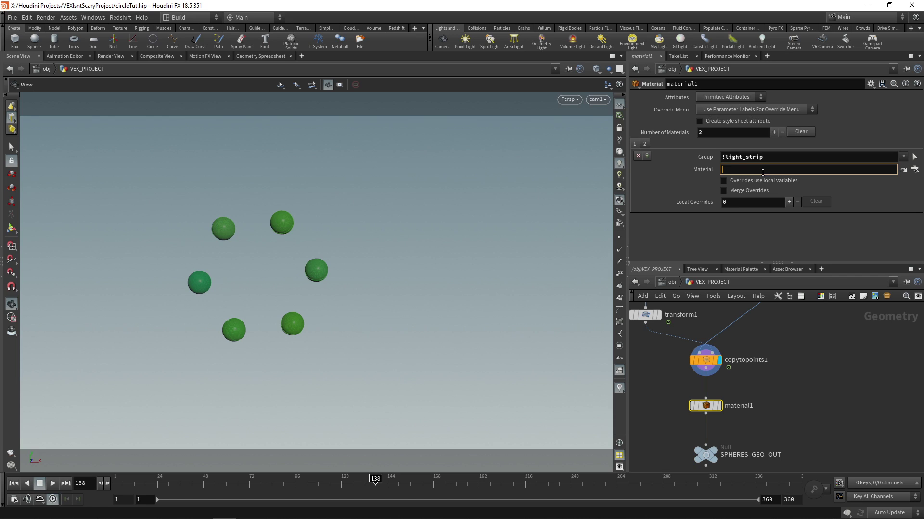
# Assign the SPHERE_BODY shader to the !light_strip entry and review both material entries.
pyautogui.click(914, 169)
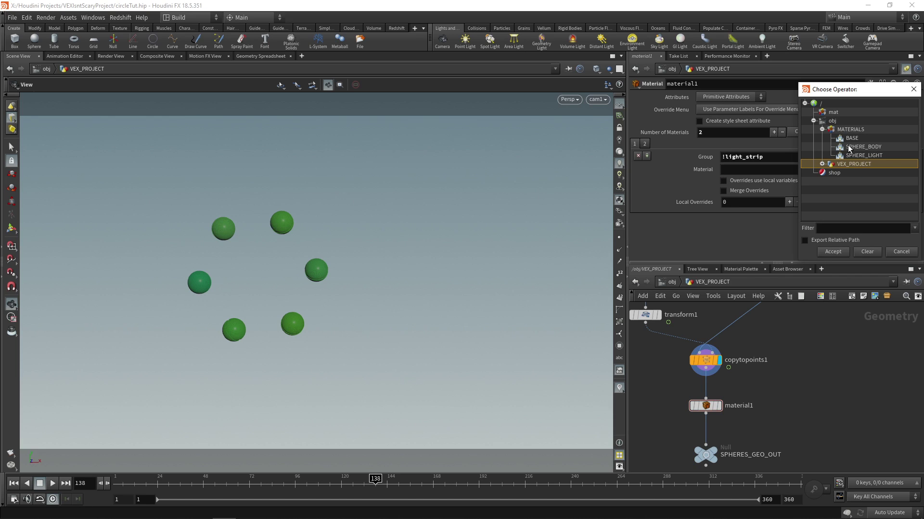
pyautogui.doubleClick(864, 147)
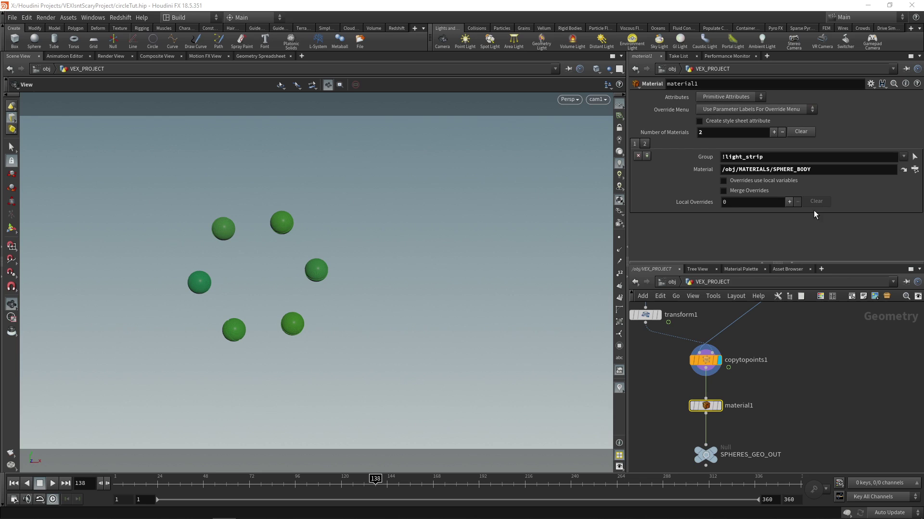
pyautogui.click(644, 143)
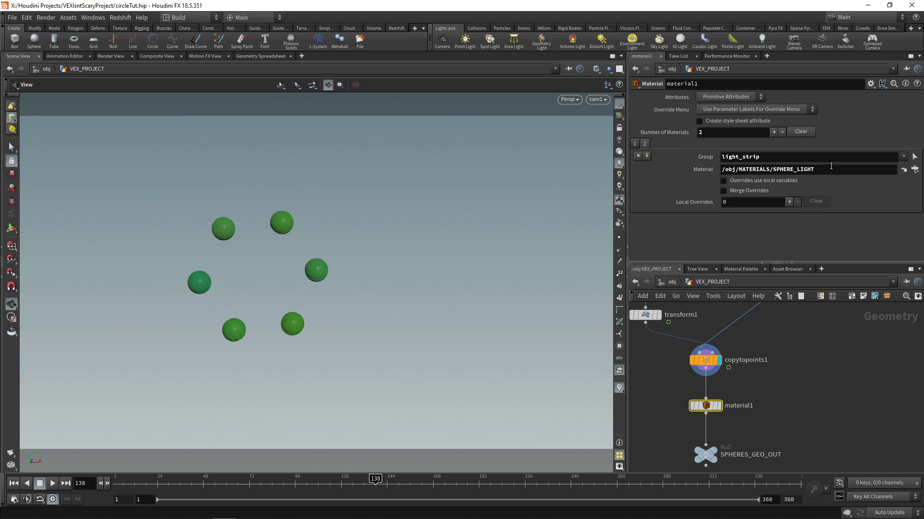
pyautogui.moveTo(830, 169); pyautogui.dragTo(721, 169)
pyautogui.click(635, 143)
pyautogui.moveTo(773, 156); pyautogui.dragTo(664, 156)
pyautogui.moveTo(827, 169); pyautogui.dragTo(701, 167)
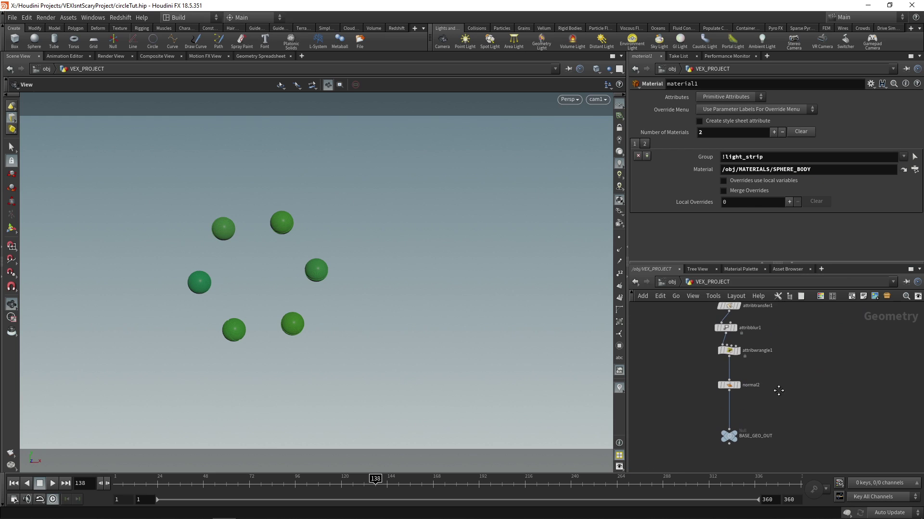
# Insert a Material node between normal2 and BASE_GEO_OUT and assign it the BASE shader.
pyautogui.press('Tab')
pyautogui.write('mater')
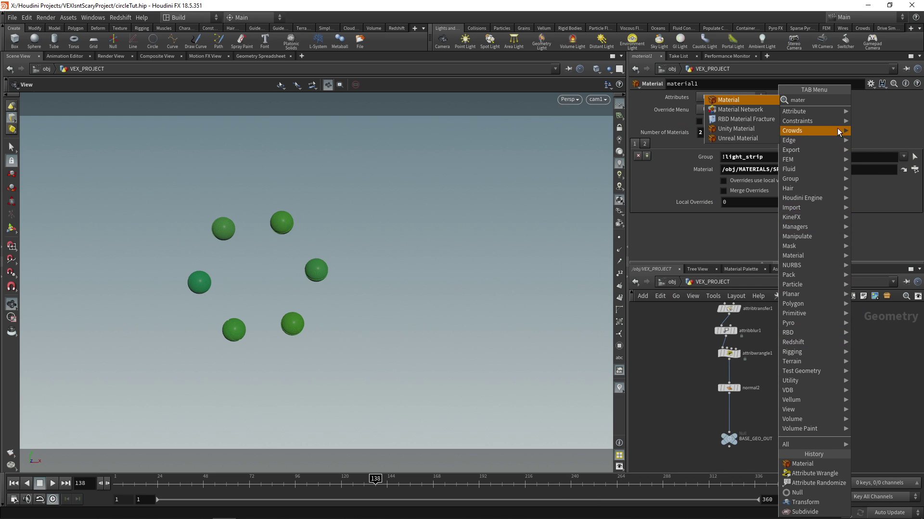
pyautogui.click(748, 100)
pyautogui.click(732, 423)
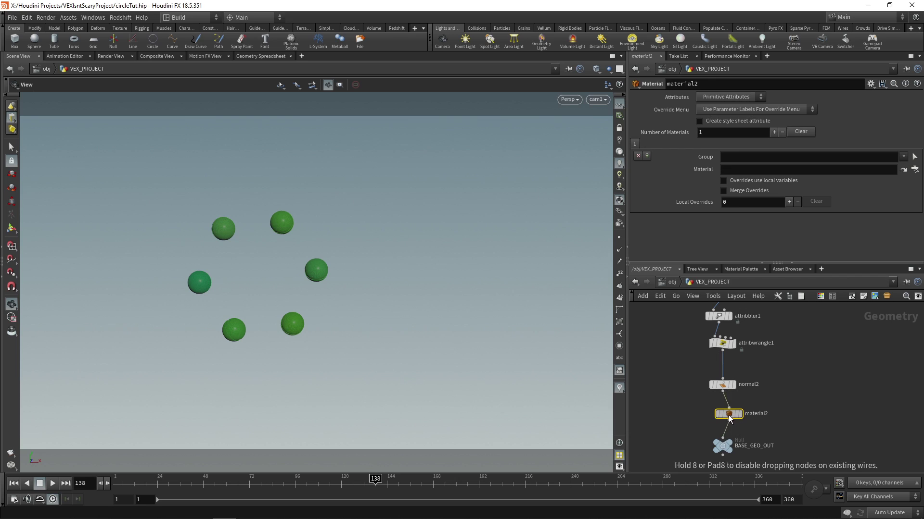
pyautogui.click(732, 425)
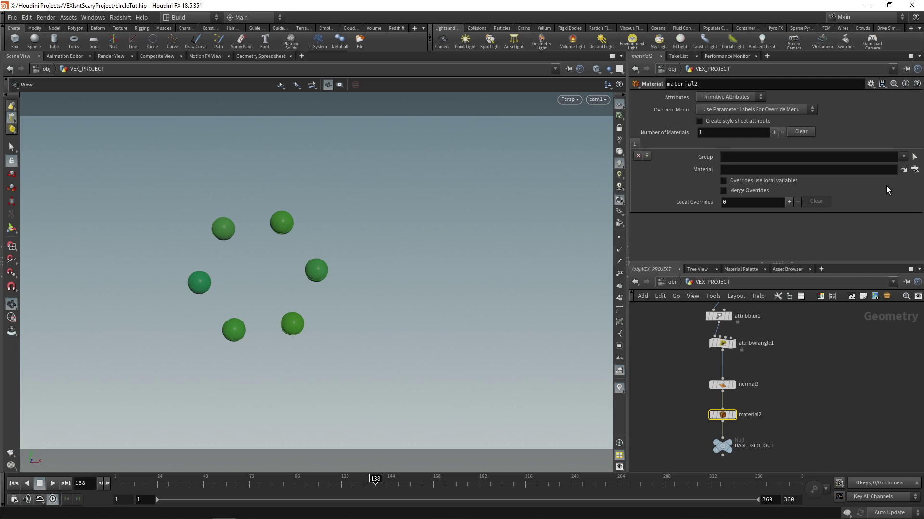
pyautogui.click(914, 170)
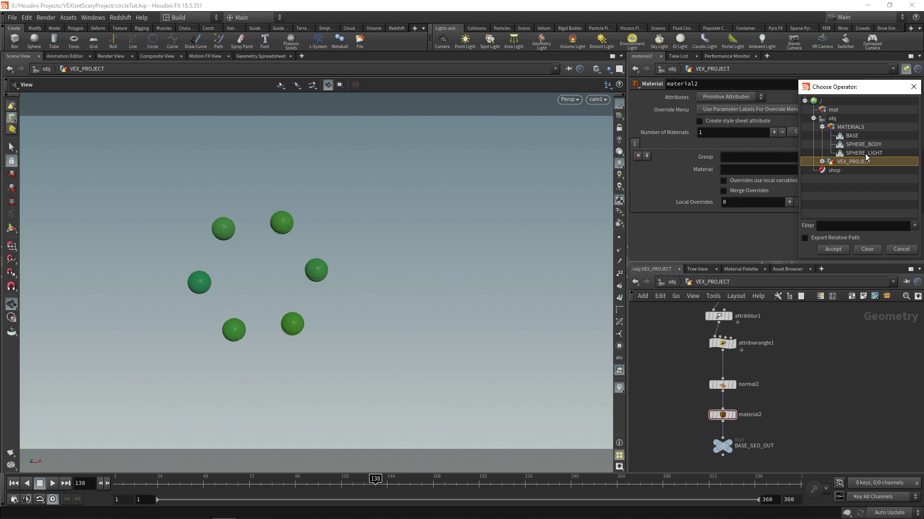
pyautogui.doubleClick(852, 137)
pyautogui.press('h')
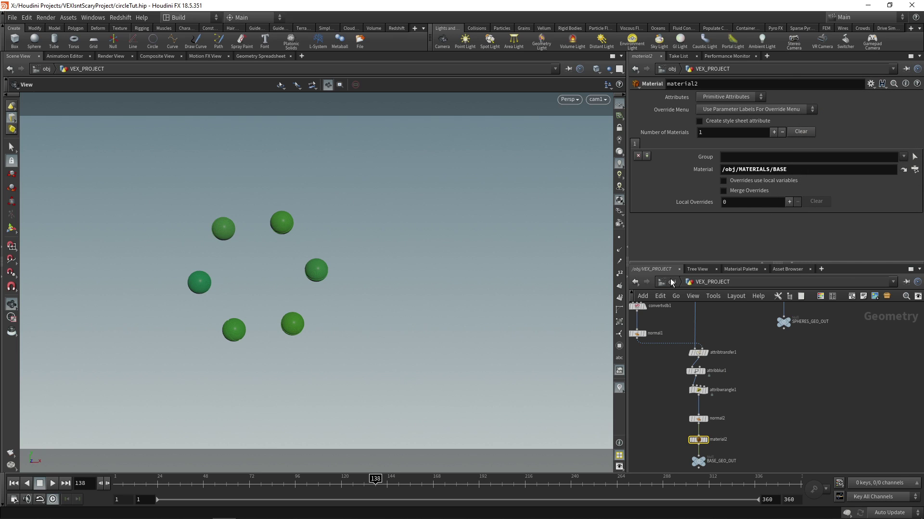
# Inside the BACKGROUND geometry, insert a Material node between transform1 and BACKGROUND_GEO_OUT with the BASE shader assigned.
pyautogui.click(670, 282)
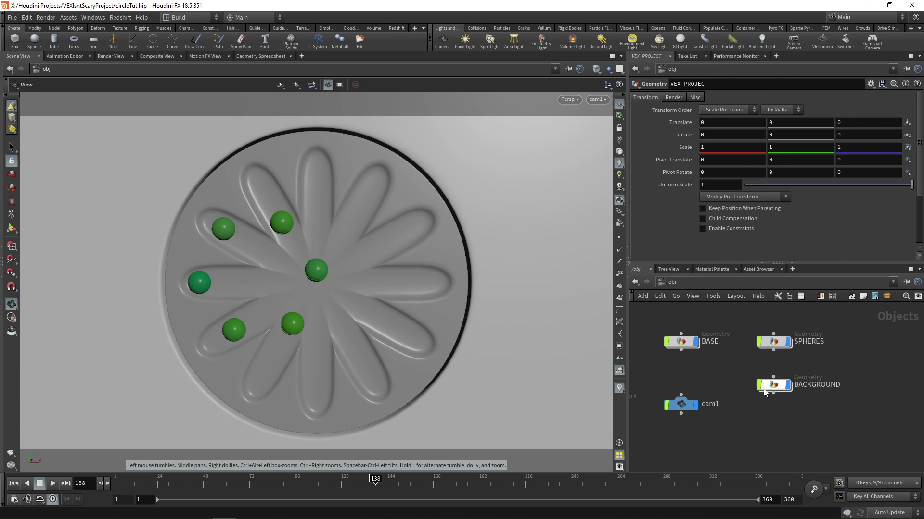
pyautogui.moveTo(775, 376); pyautogui.dragTo(774, 403)
pyautogui.doubleClick(773, 401)
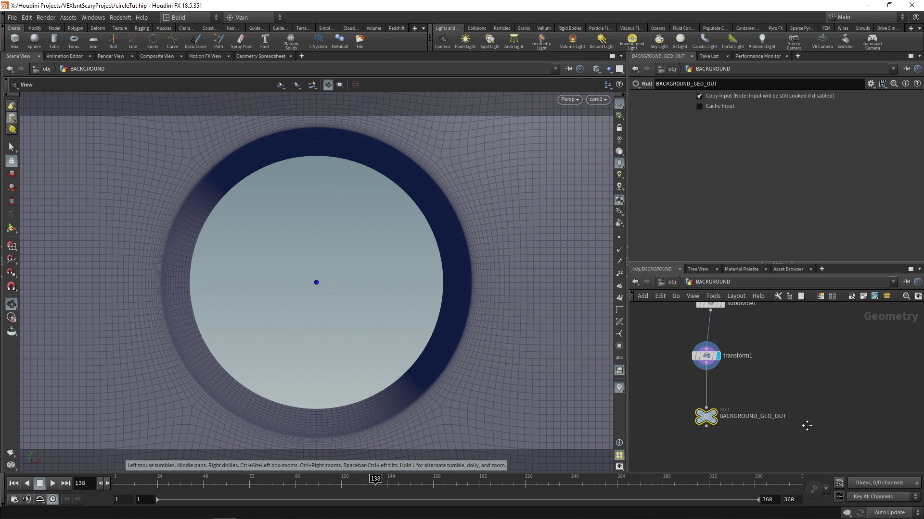
pyautogui.press('Tab')
pyautogui.click(775, 463)
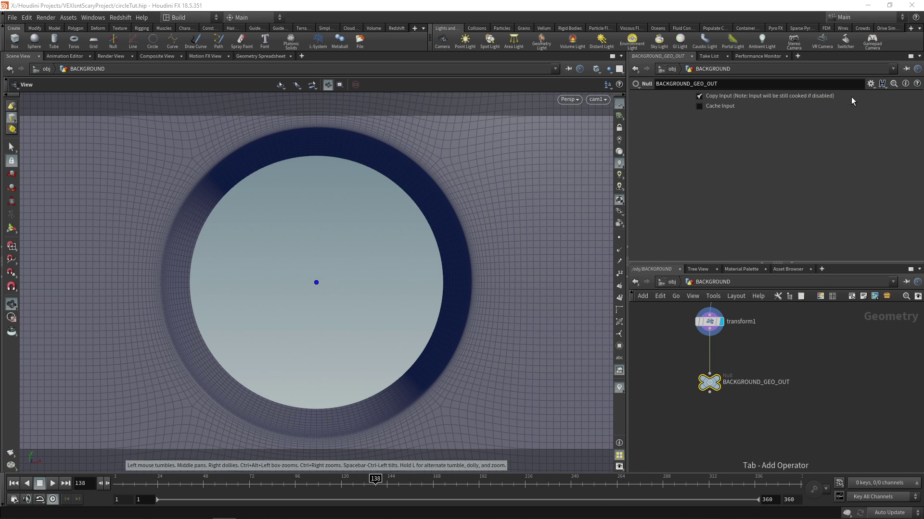
pyautogui.click(709, 353)
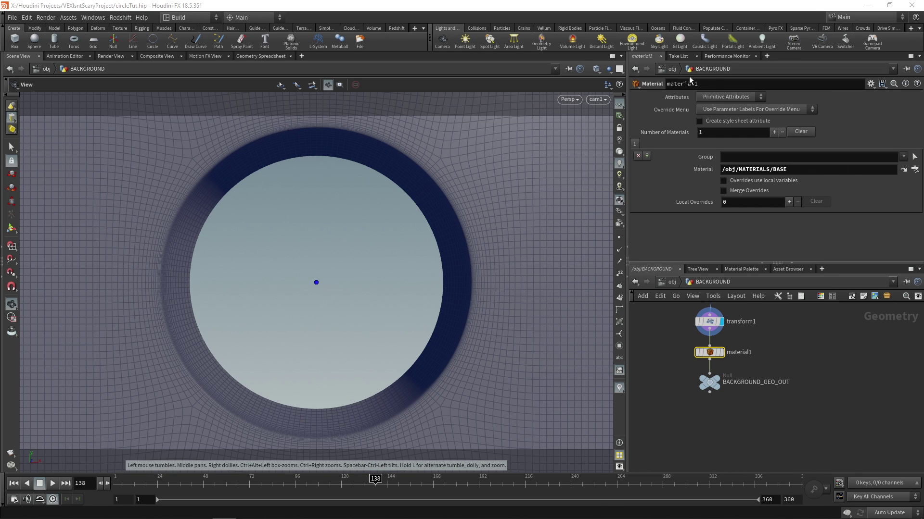
# Apply the Black Rubber preset to the SPHERE_BODY shader in the MATERIALS network.
pyautogui.click(672, 69)
pyautogui.click(679, 394)
pyautogui.doubleClick(678, 394)
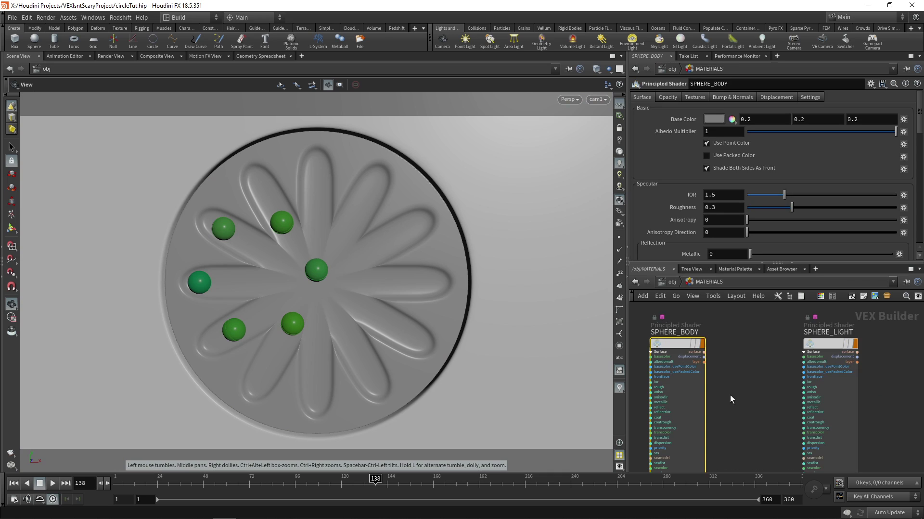
pyautogui.scroll(-2, 805, 336)
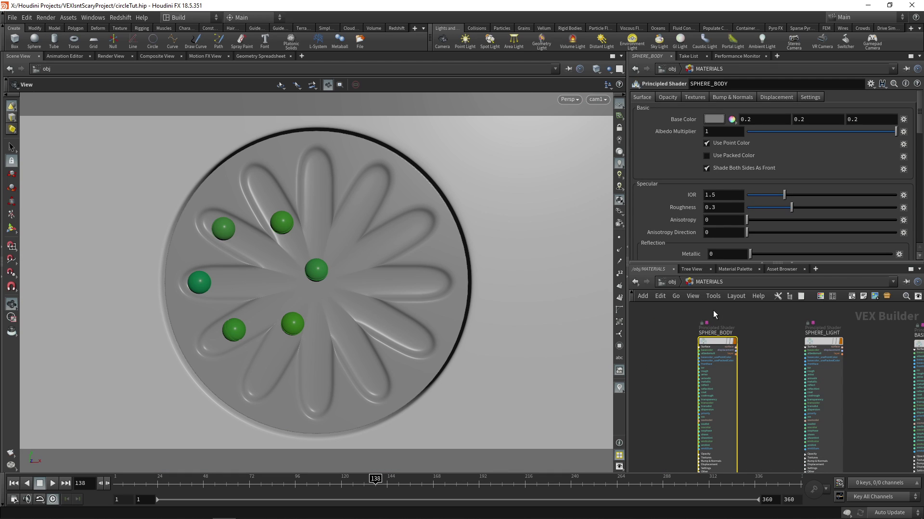
pyautogui.click(871, 84)
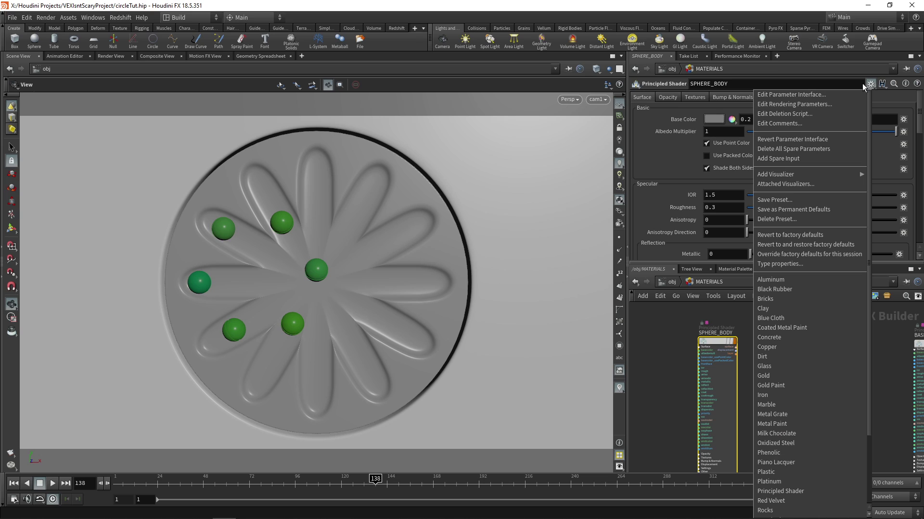
pyautogui.click(772, 291)
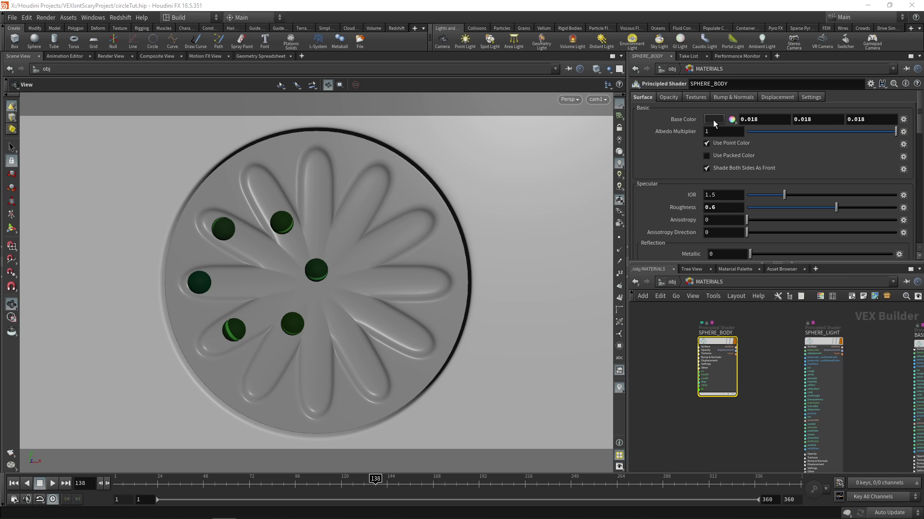
# Start a mantra_ipr preview render and turn off Use Point Color on the SPHERE_BODY shader.
pyautogui.click(111, 56)
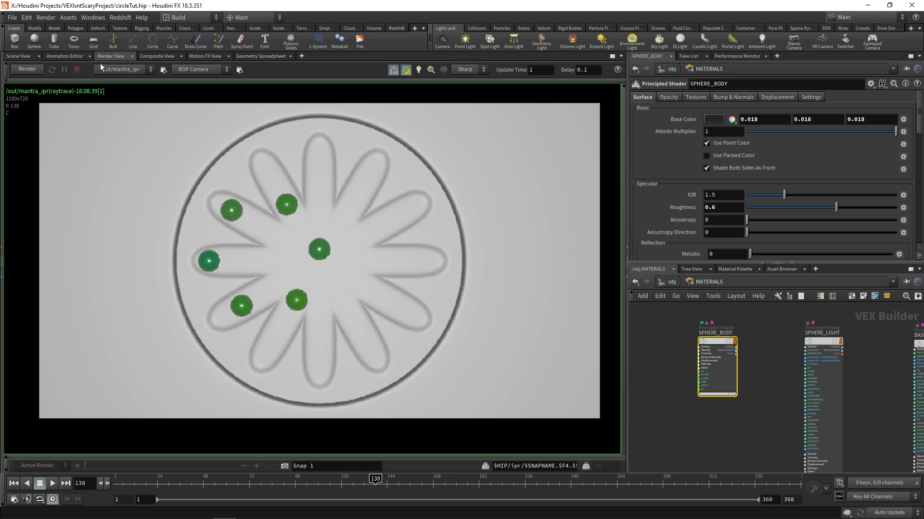
pyautogui.click(27, 70)
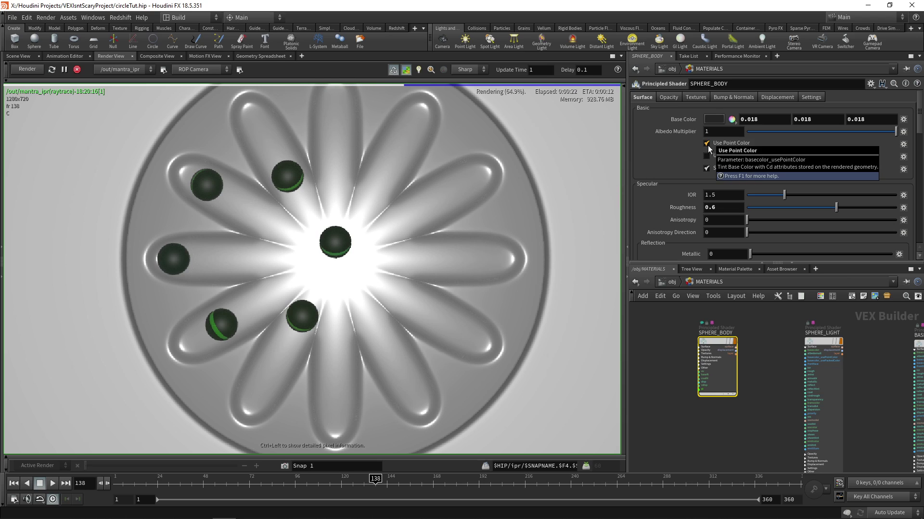
pyautogui.click(706, 144)
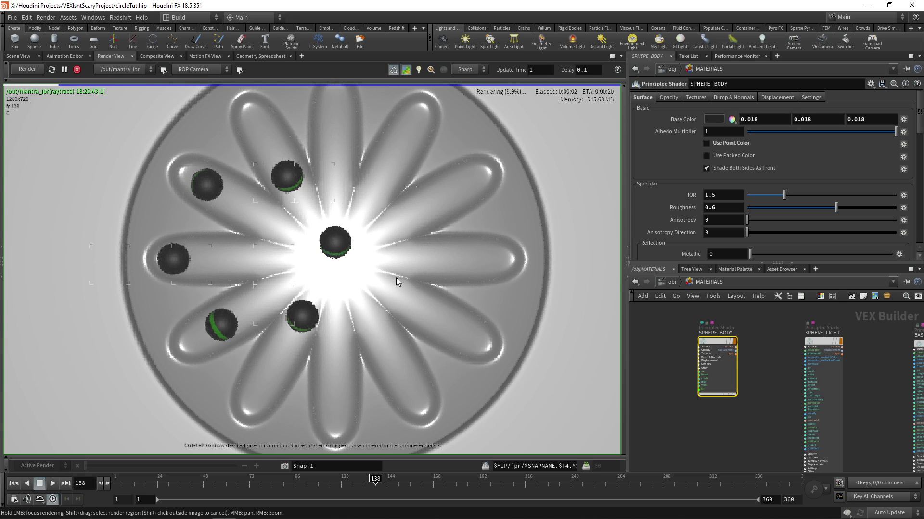
pyautogui.scroll(-2, 388, 279)
pyautogui.scroll(1, 388, 279)
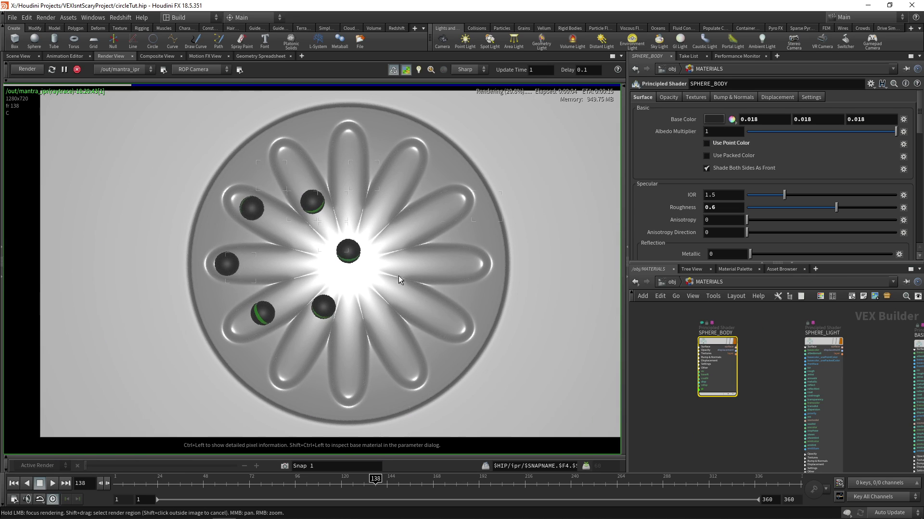
pyautogui.scroll(1, 718, 331)
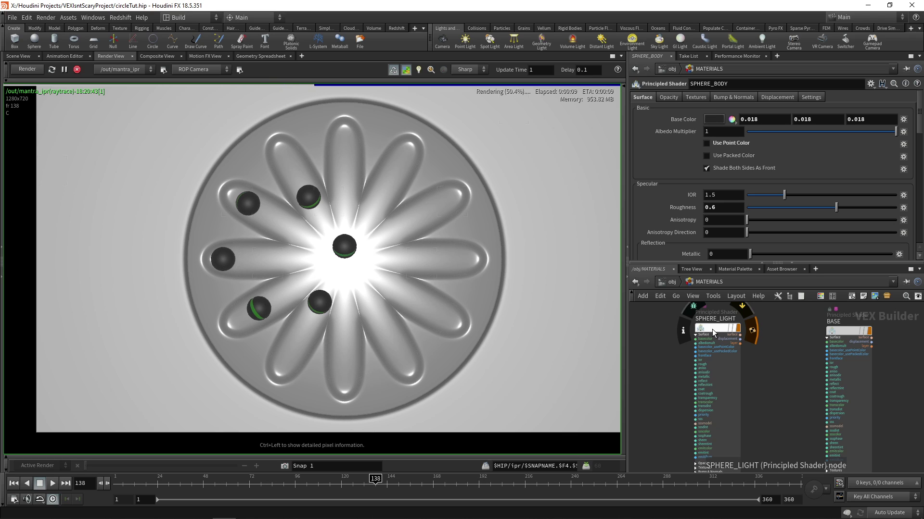
# Set the Base Color of the SPHERE_LIGHT shader to white.
pyautogui.click(712, 329)
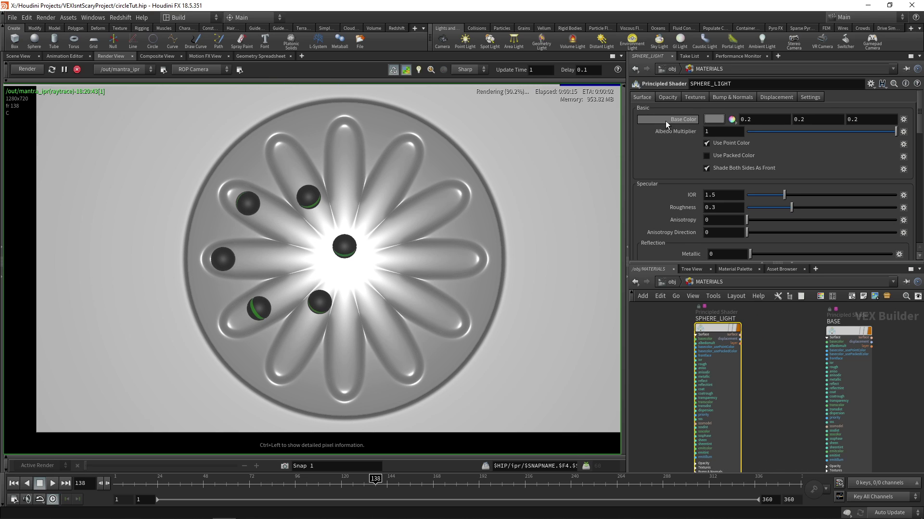
pyautogui.click(714, 120)
pyautogui.click(843, 101)
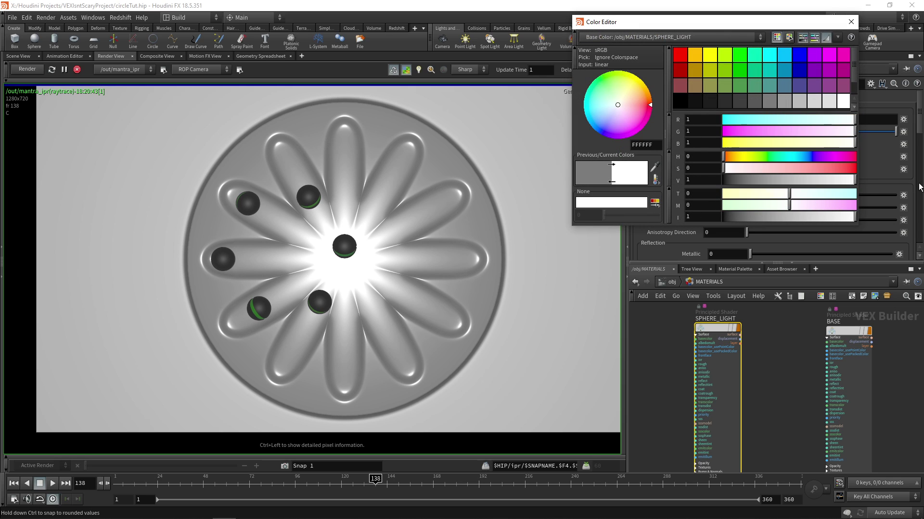
pyautogui.click(846, 21)
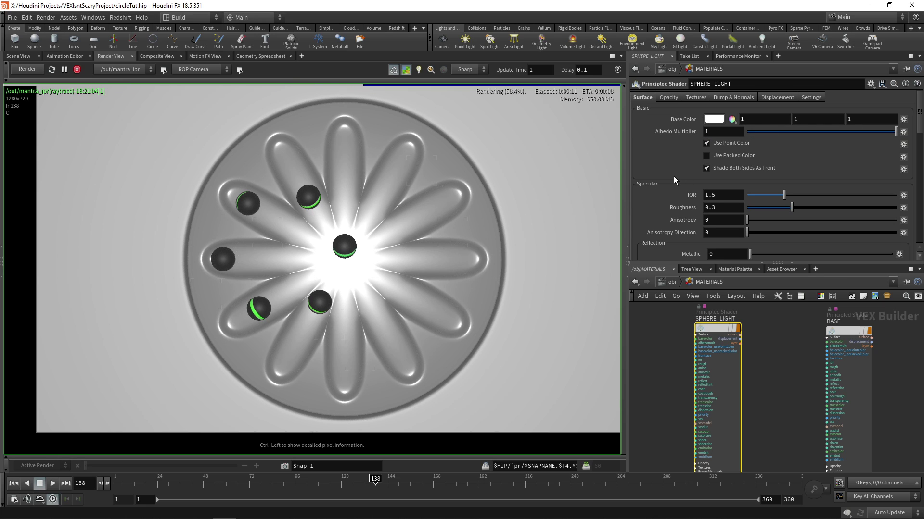
# Set the Emission Color of the SPHERE_LIGHT shader to pure white, briefly trying a pinkish red.
pyautogui.scroll(-5, 673, 176)
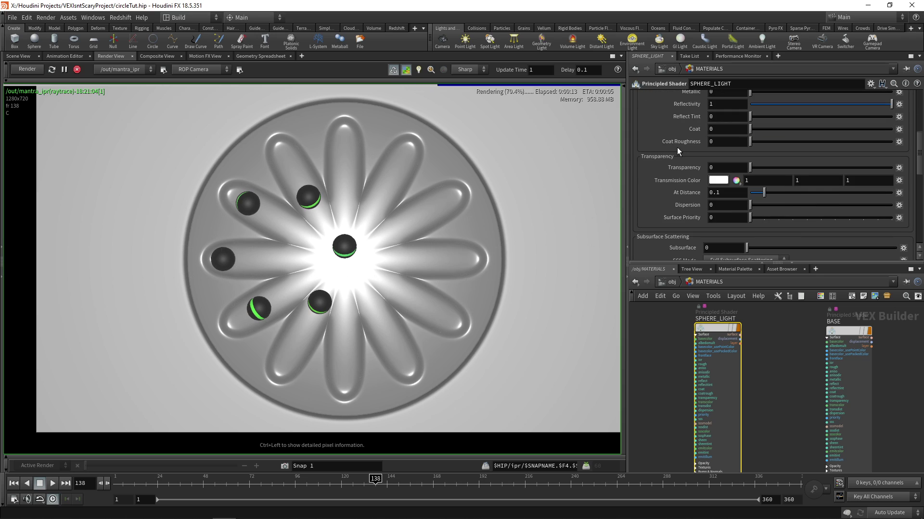
pyautogui.scroll(-8, 677, 147)
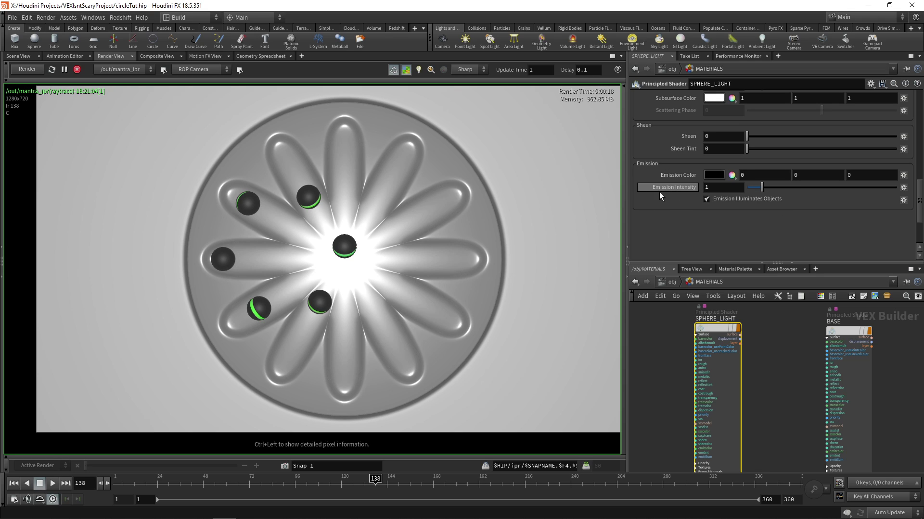
pyautogui.click(714, 175)
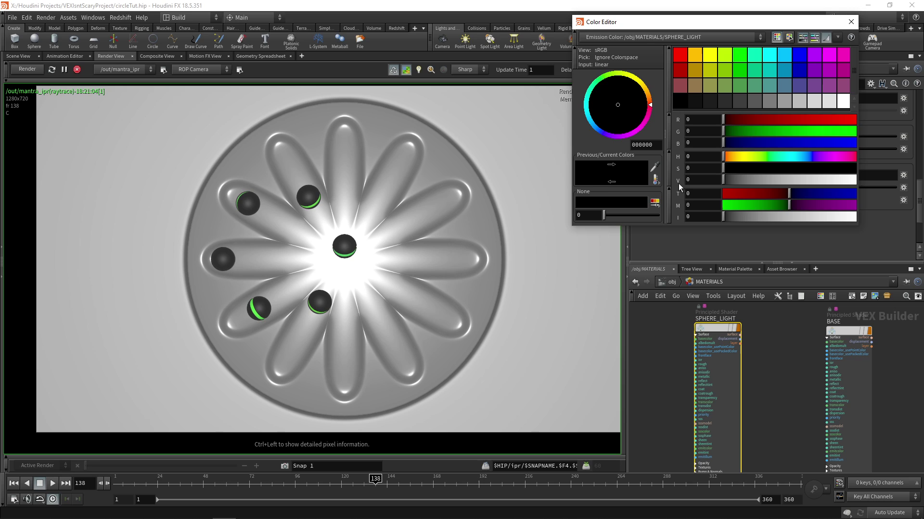
pyautogui.moveTo(736, 181); pyautogui.dragTo(890, 177)
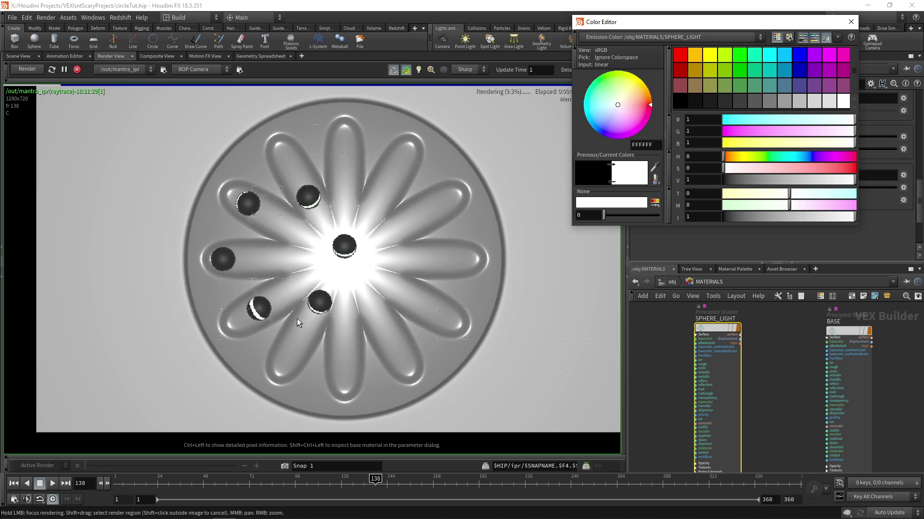
pyautogui.click(646, 107)
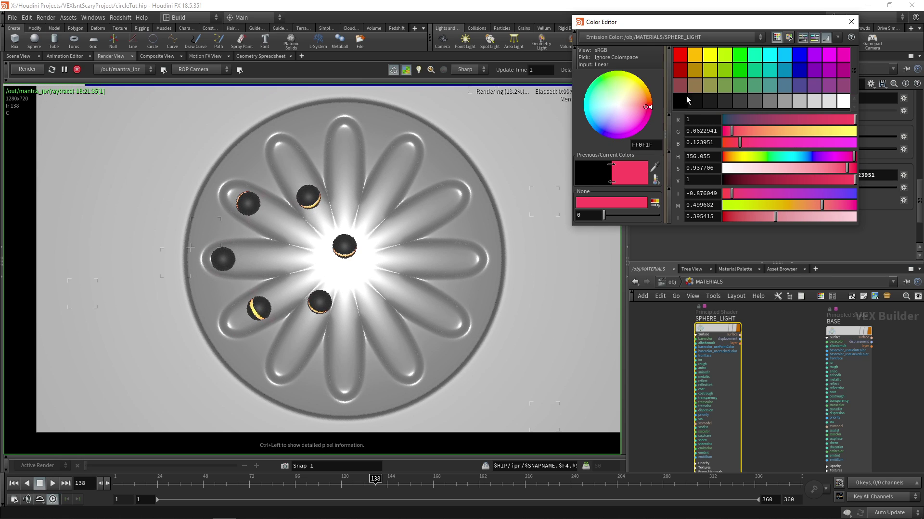
pyautogui.moveTo(846, 168); pyautogui.dragTo(723, 170)
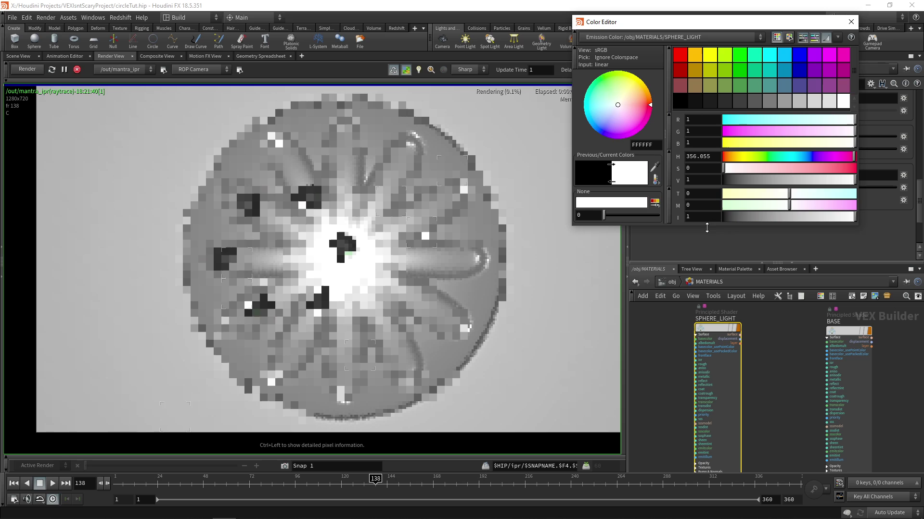
pyautogui.click(849, 24)
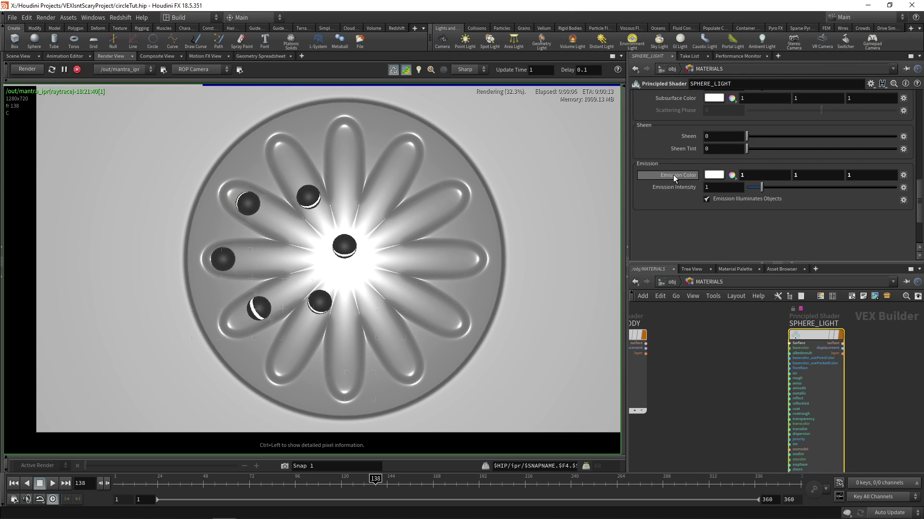
# Add a Bind node beside the SPHERE_LIGHT shader, name its parameter Cd and set its type to Color.
pyautogui.scroll(5, 672, 178)
pyautogui.scroll(5, 671, 179)
pyautogui.scroll(-10, 661, 166)
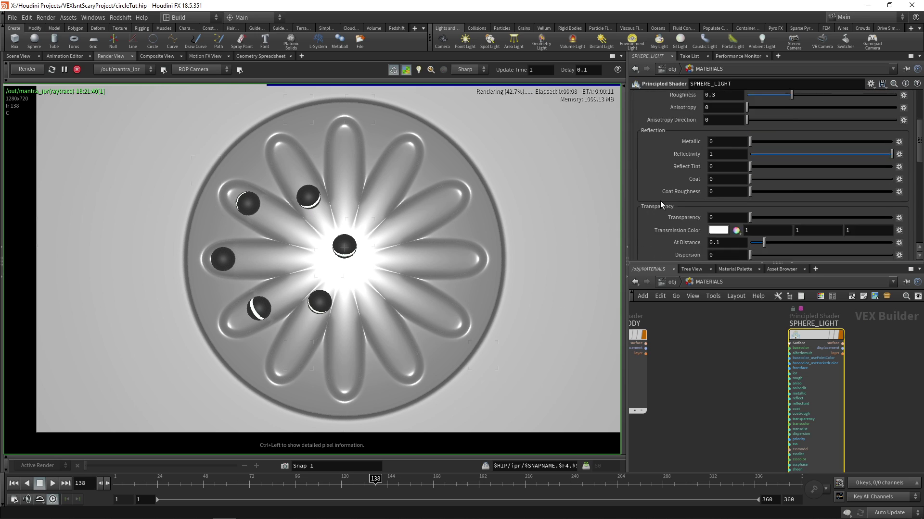
pyautogui.scroll(-3, 657, 198)
pyautogui.moveTo(744, 372); pyautogui.dragTo(712, 374, button='middle')
pyautogui.press('Tab')
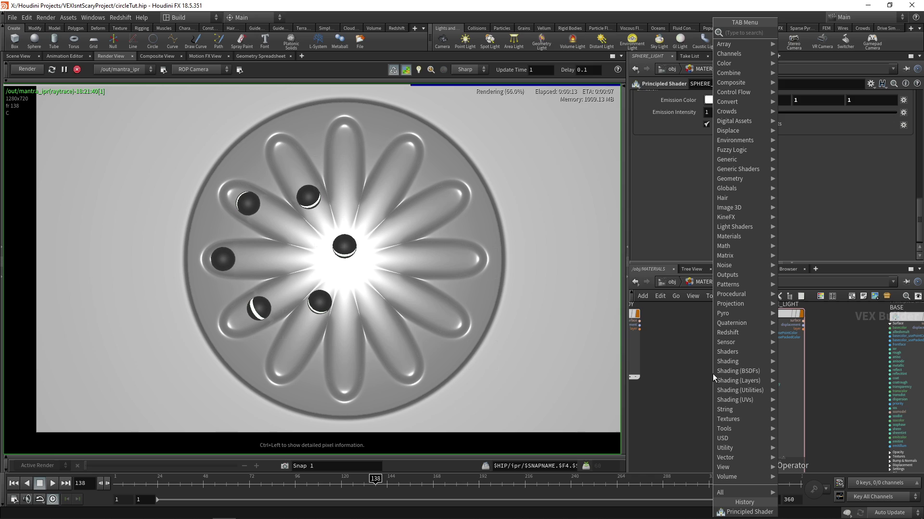
pyautogui.write('bind')
pyautogui.press('Return')
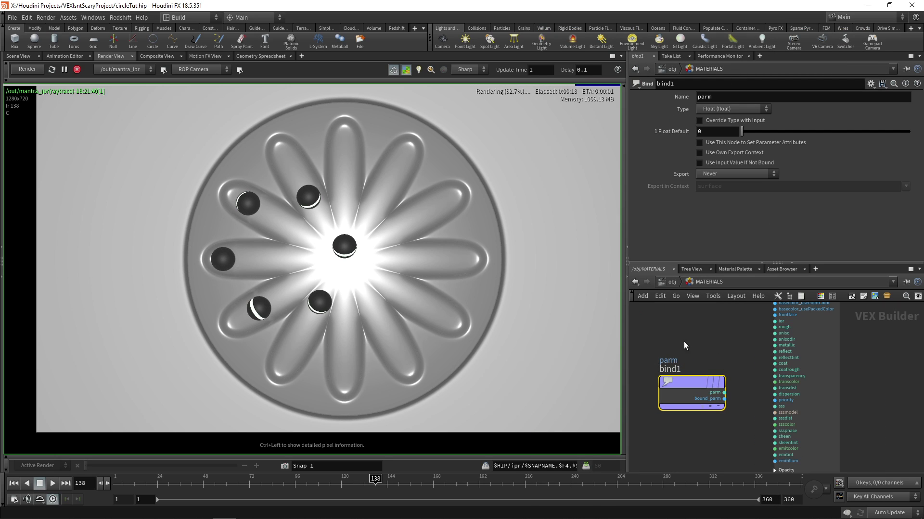
pyautogui.doubleClick(699, 97)
pyautogui.write('Cd')
pyautogui.press('Return')
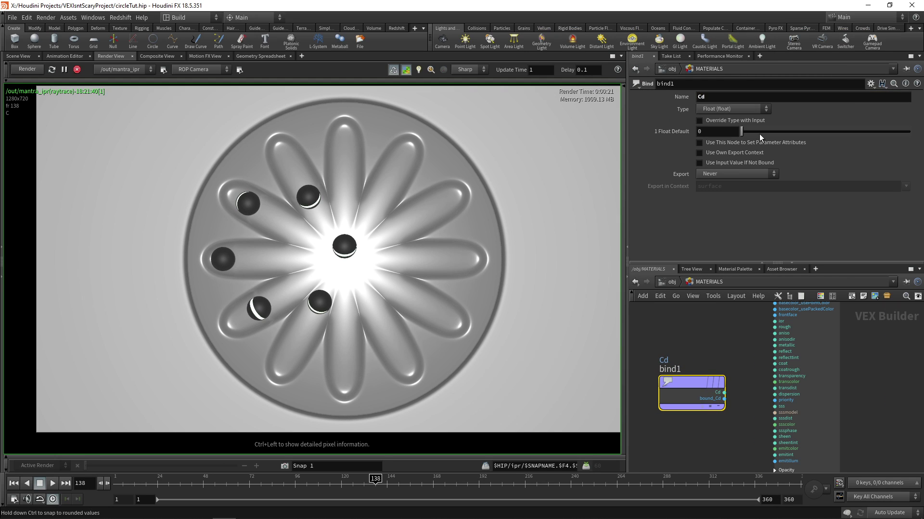
pyautogui.click(739, 110)
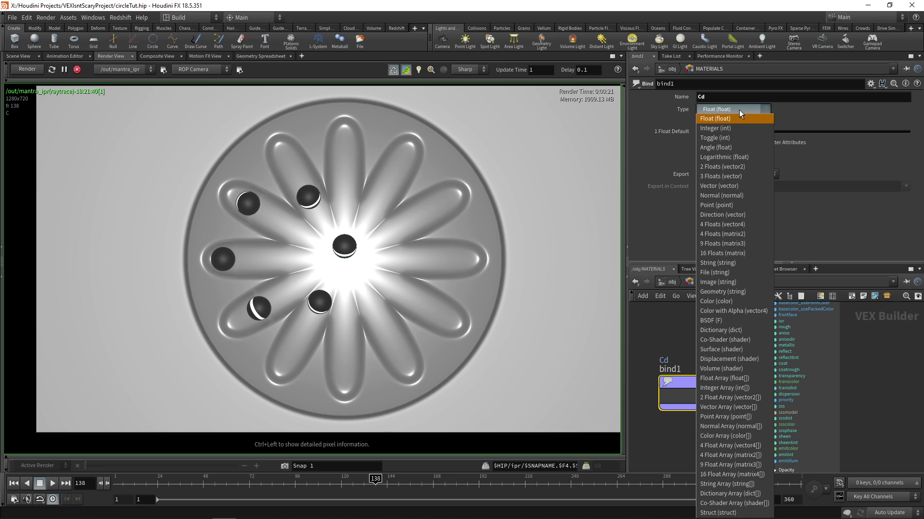
pyautogui.click(706, 301)
# Connect the Cd output of bind1 to the emitcolor input of SPHERE_LIGHT.
pyautogui.scroll(3, 703, 380)
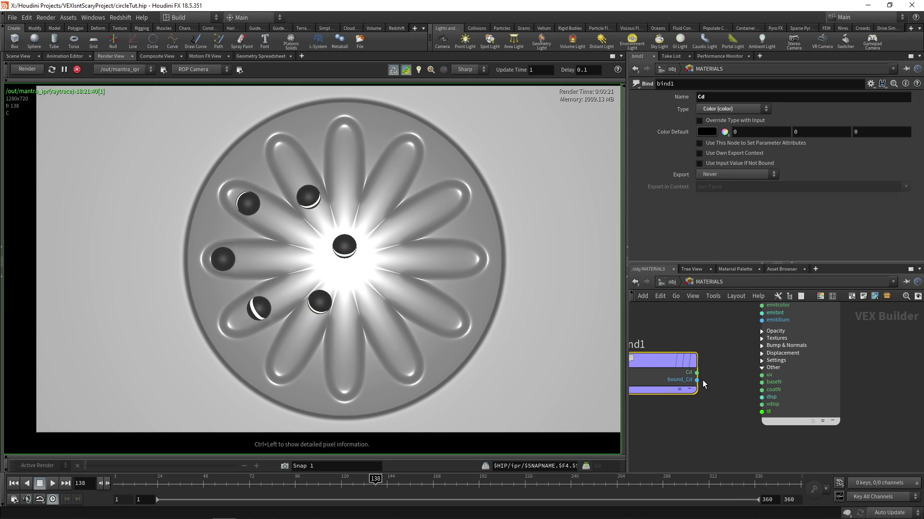
pyautogui.click(696, 373)
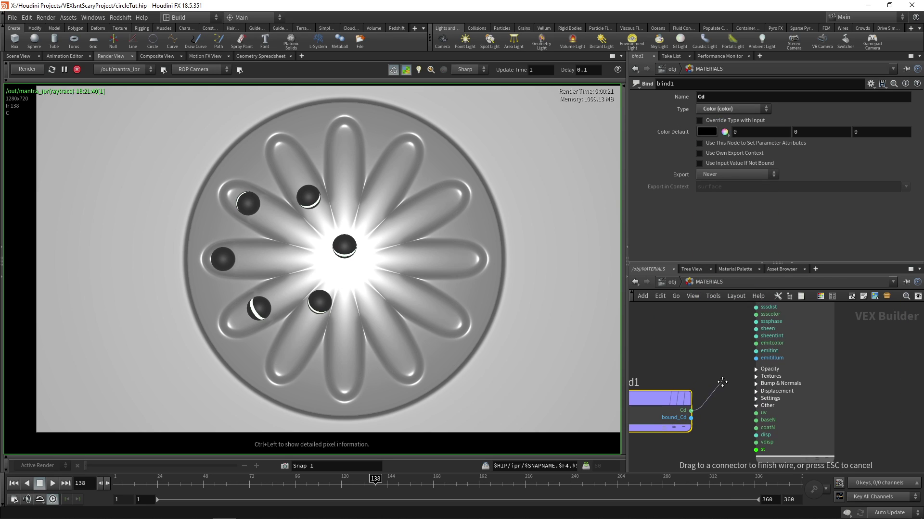
pyautogui.moveTo(722, 382); pyautogui.dragTo(736, 376)
pyautogui.click(753, 349)
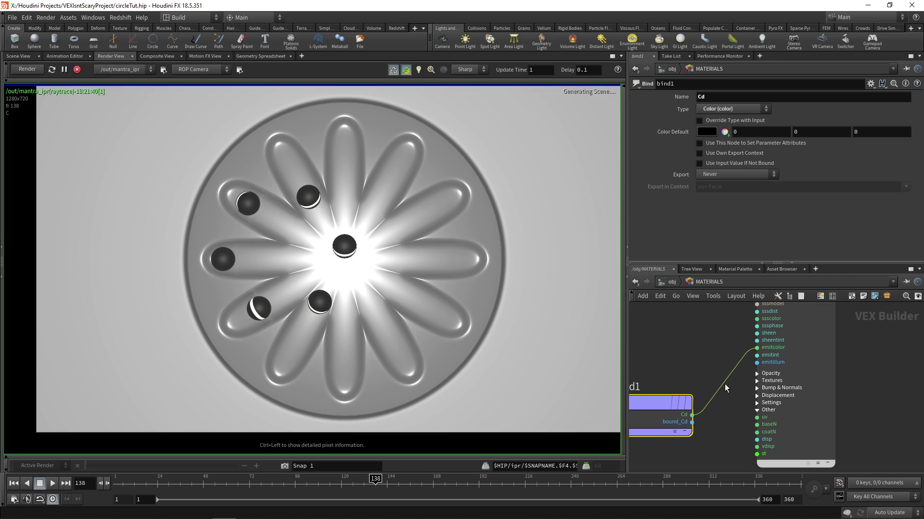
pyautogui.scroll(-3, 720, 406)
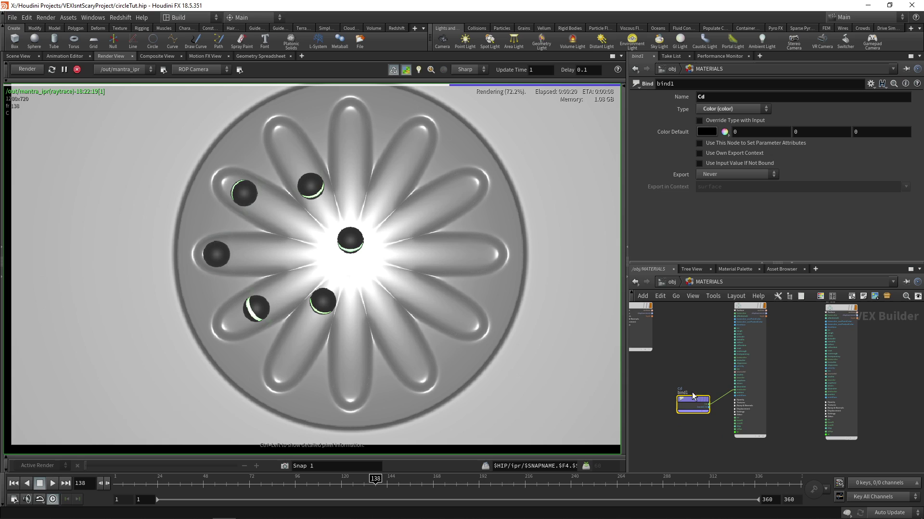
pyautogui.scroll(2, 702, 356)
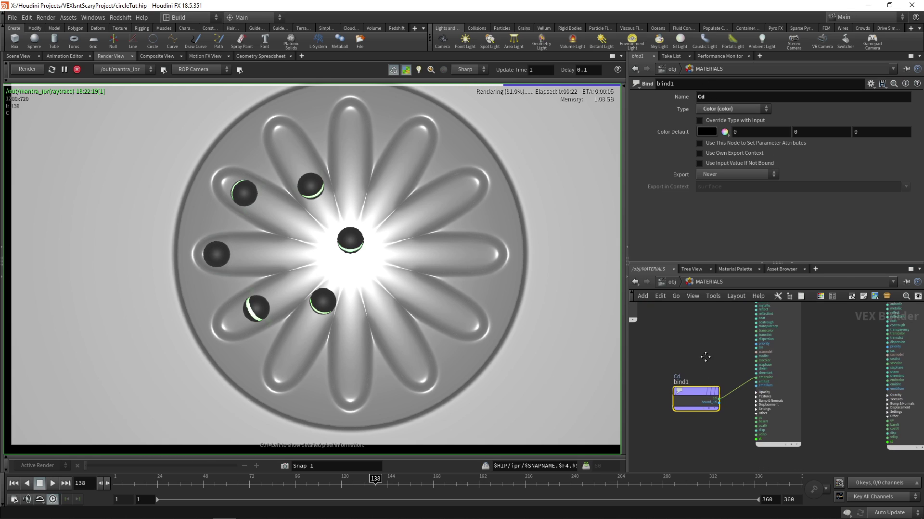
pyautogui.scroll(-2, 693, 383)
pyautogui.moveTo(684, 378); pyautogui.dragTo(701, 341, button='middle')
pyautogui.scroll(1, 696, 354)
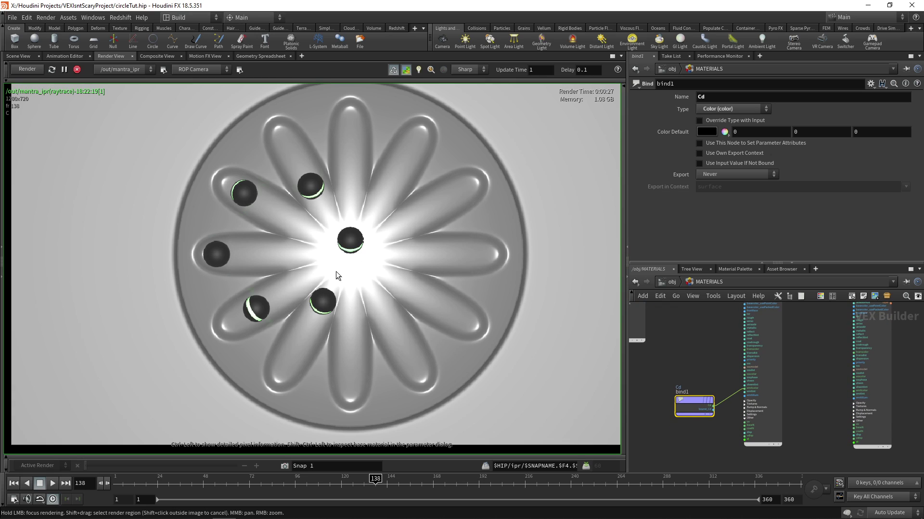
# Move bind1 farther from the shader and add a second Bind node below it with the parameter name spectrum.
pyautogui.scroll(-2, 693, 370)
pyautogui.moveTo(701, 358); pyautogui.dragTo(743, 350, button='middle')
pyautogui.scroll(1, 714, 339)
pyautogui.moveTo(769, 426); pyautogui.dragTo(685, 398)
pyautogui.press('Tab')
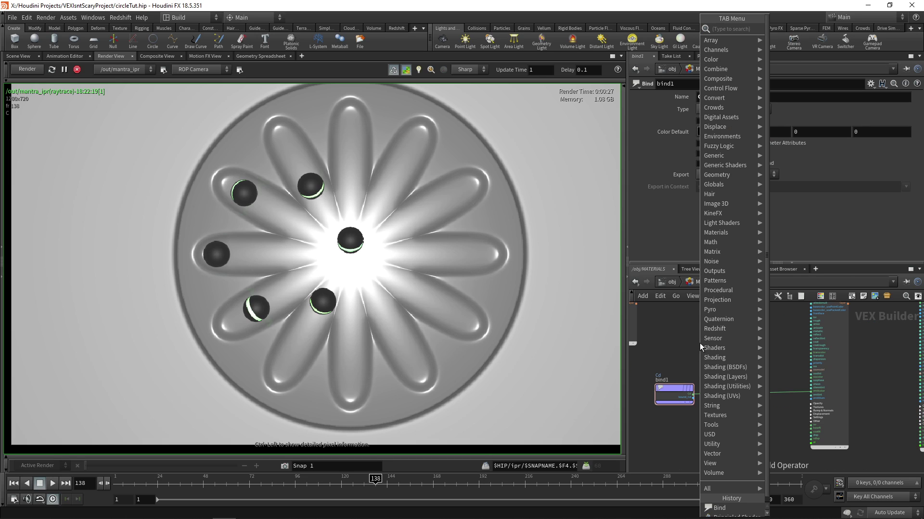
pyautogui.press('Return')
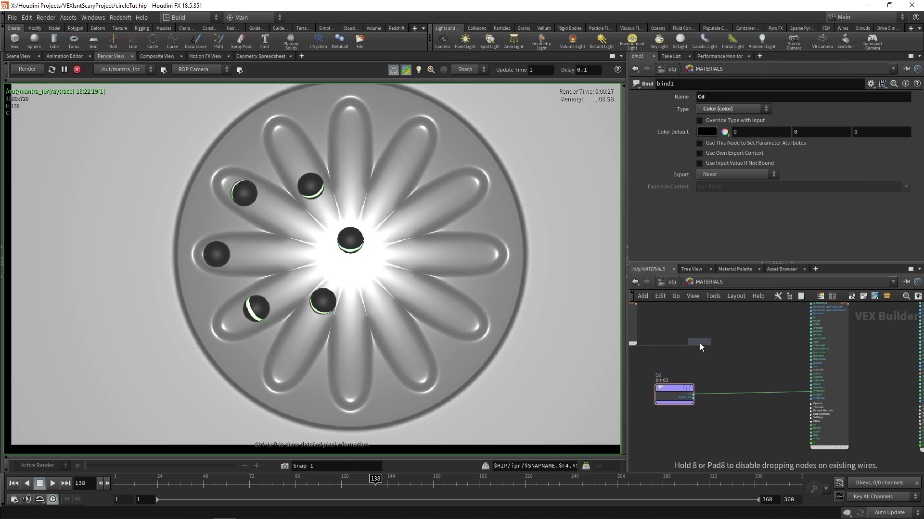
pyautogui.click(675, 431)
pyautogui.moveTo(707, 98); pyautogui.dragTo(673, 98)
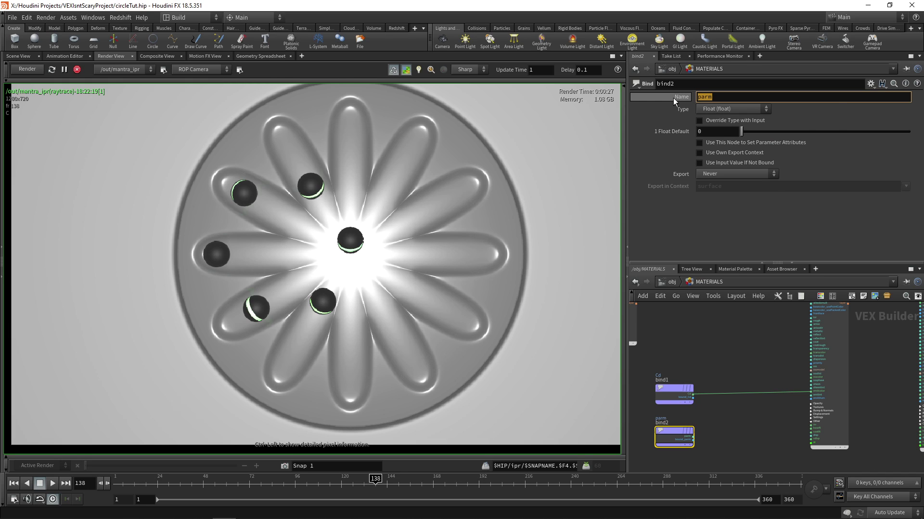
pyautogui.write('spectrum')
pyautogui.press('Return')
# Add a Ramp Parameter node between the spectrum Bind node and the SPHERE_LIGHT shader.
pyautogui.scroll(1, 767, 349)
pyautogui.scroll(-2, 786, 420)
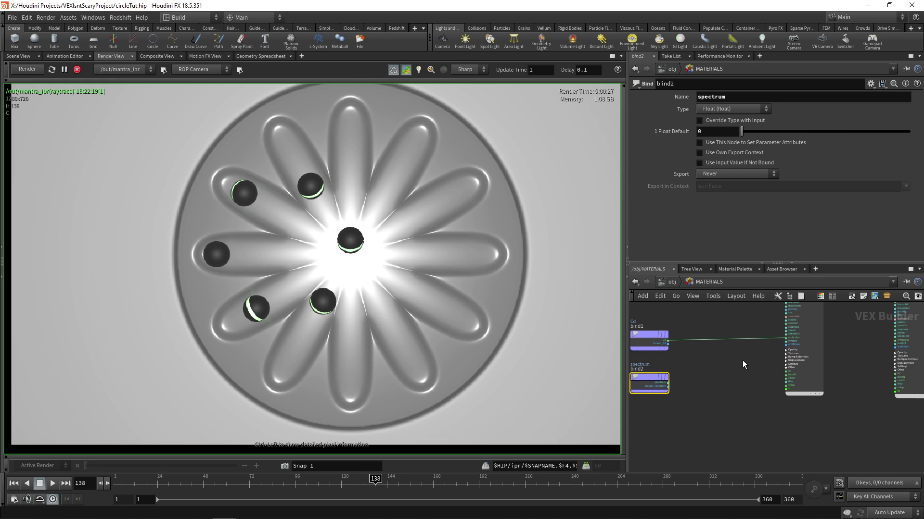
pyautogui.press('Tab')
pyautogui.write('ram')
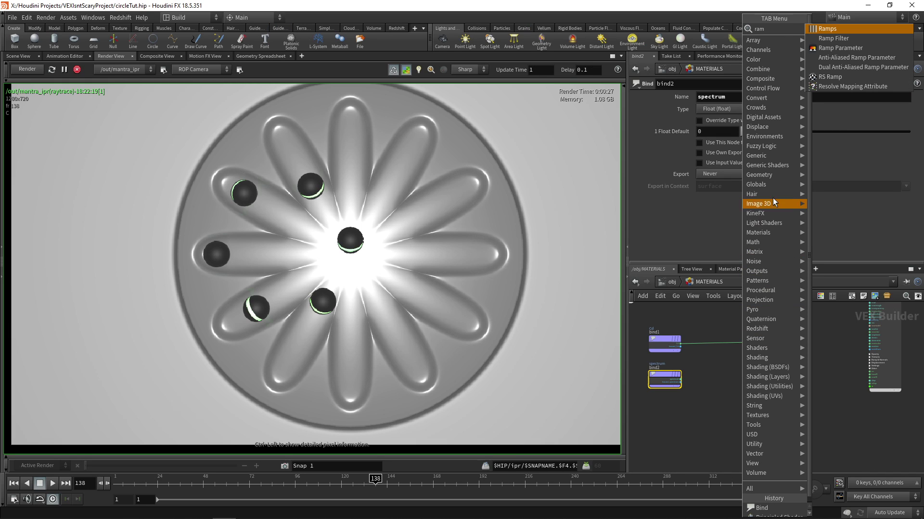
pyautogui.click(837, 48)
pyautogui.click(724, 394)
# Connect the spectrum output of bind2 to the ramp1 input, and the ramp output to SPHERE_LIGHT's emitcolor.
pyautogui.scroll(1, 729, 347)
pyautogui.scroll(1, 730, 347)
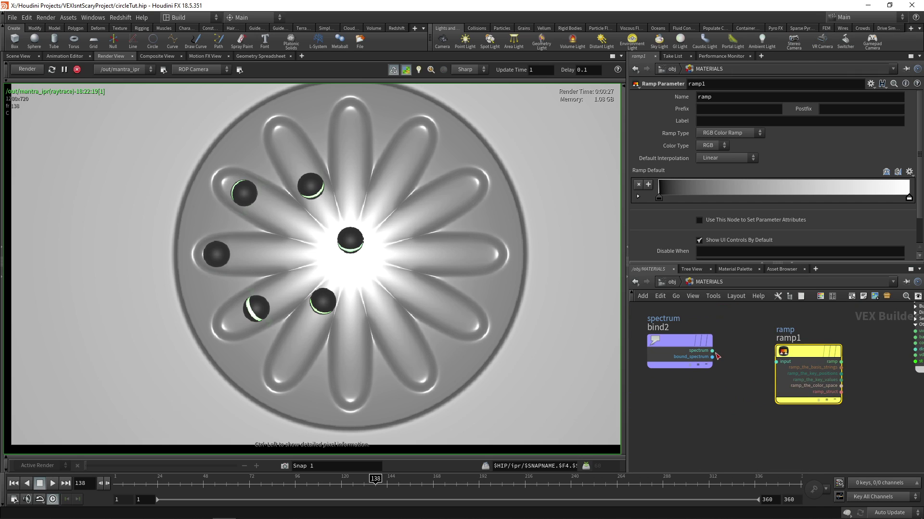
pyautogui.click(712, 350)
pyautogui.click(776, 361)
pyautogui.moveTo(850, 317); pyautogui.dragTo(722, 402, button='middle')
pyautogui.click(695, 444)
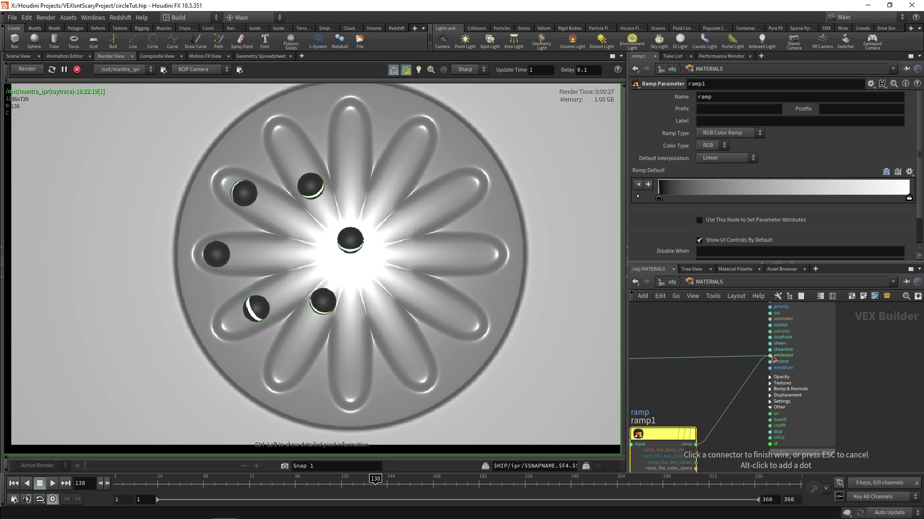
pyautogui.click(771, 368)
# Apply the Infra-Red preset to the Ramp Default of ramp1.
pyautogui.scroll(-2, 703, 376)
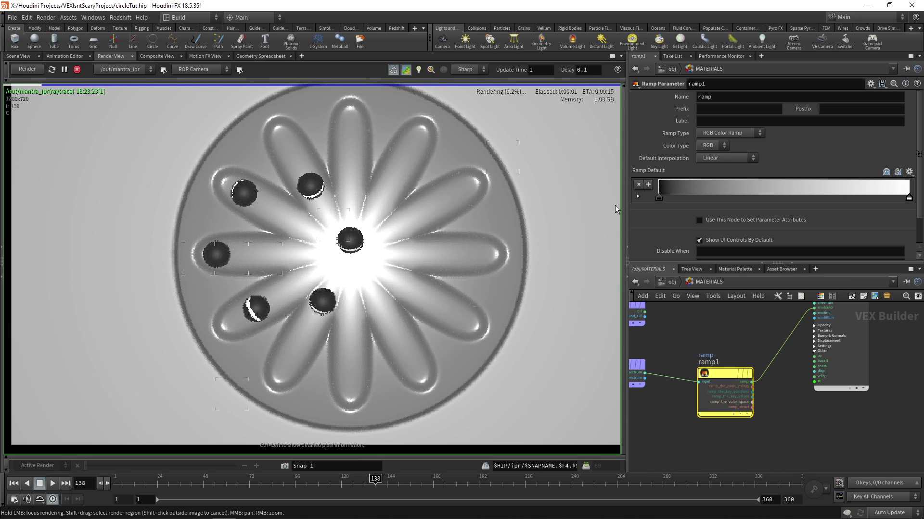
pyautogui.click(909, 172)
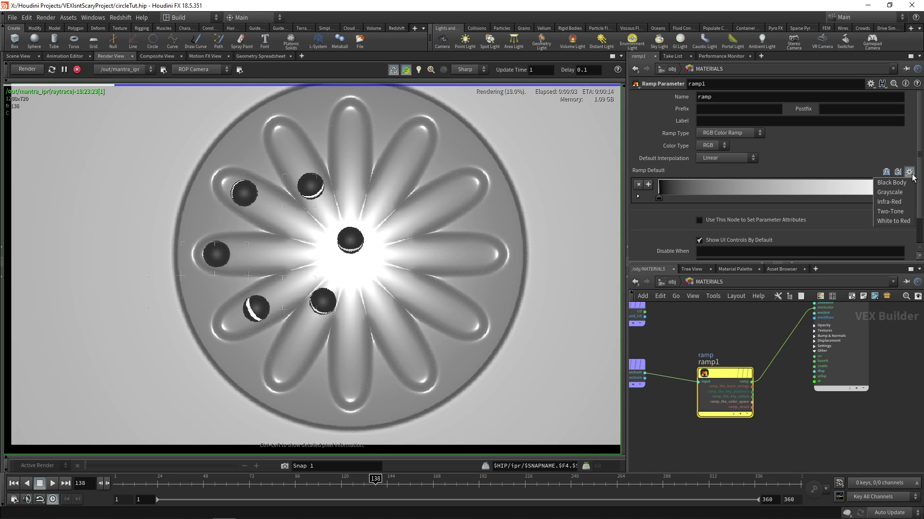
pyautogui.click(889, 202)
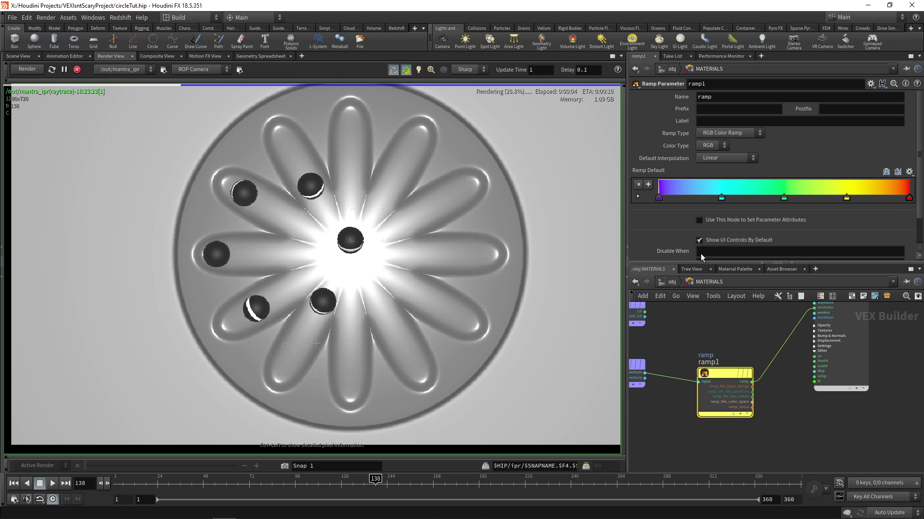
pyautogui.scroll(1, 229, 279)
pyautogui.scroll(-1, 770, 361)
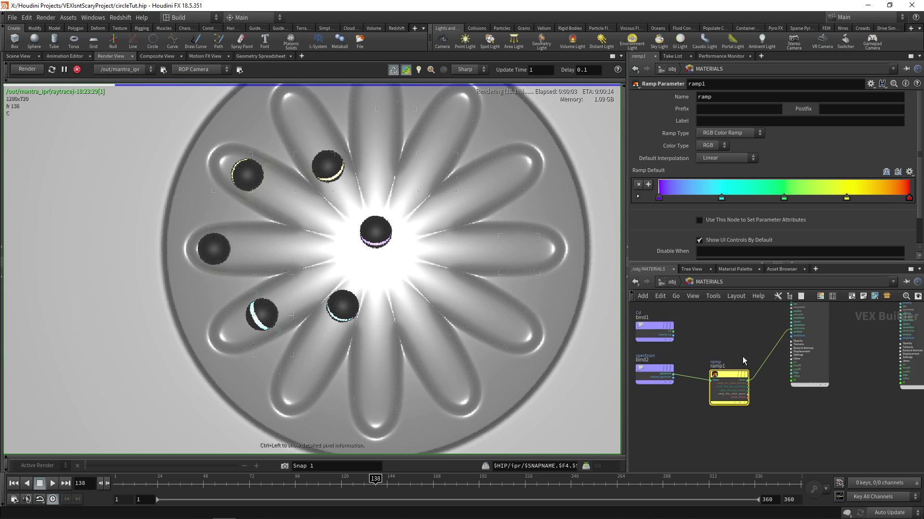
# Inspect the attribute name of bind2 and its place in the MATERIALS network.
pyautogui.click(692, 380)
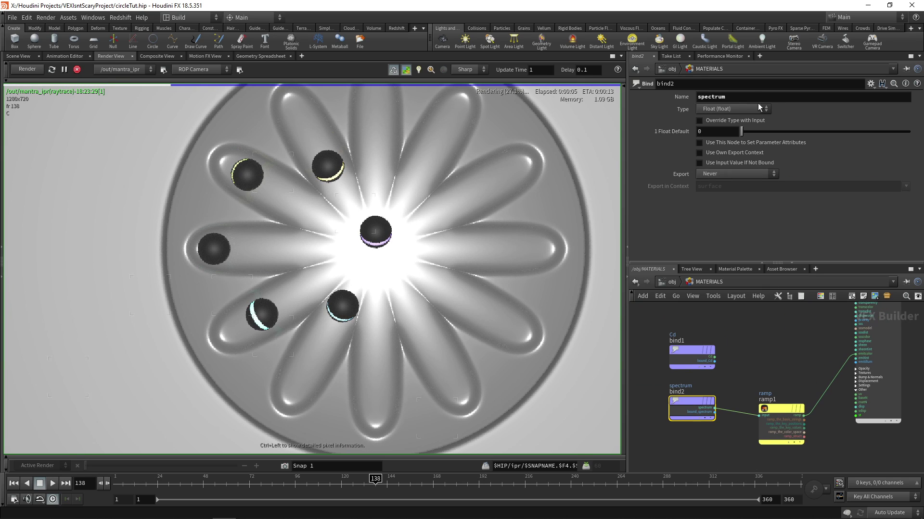
pyautogui.doubleClick(778, 95)
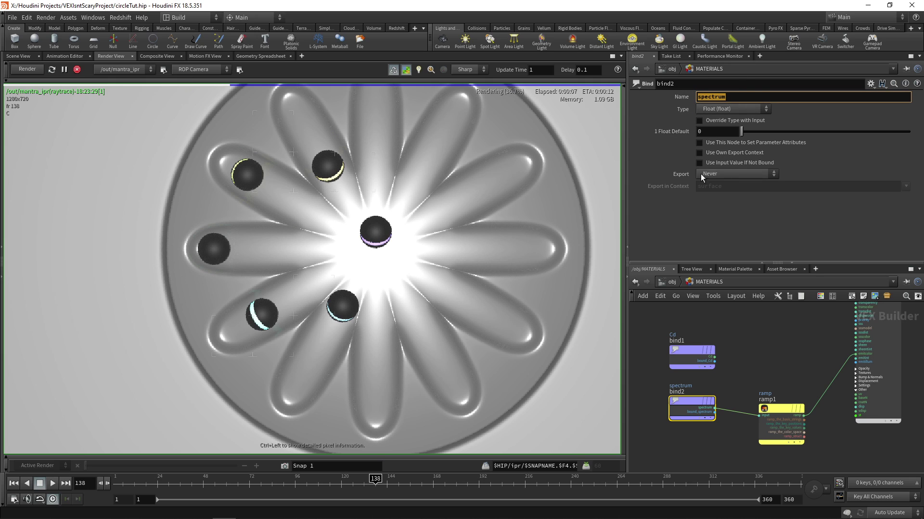
pyautogui.scroll(-3, 731, 380)
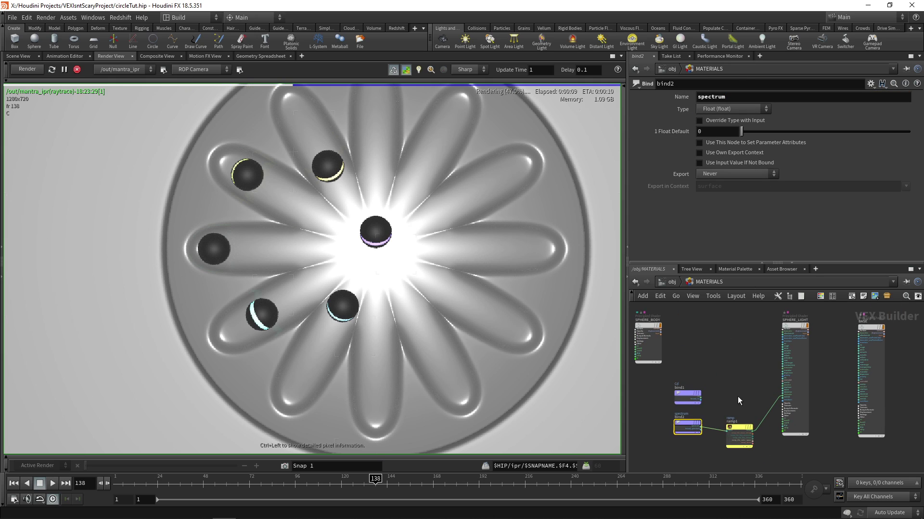
# Delete the spectrum Bind and ramp nodes, connect the Cd Bind node to SPHERE_LIGHT's emitcolor, and move that Bind further from the shader.
pyautogui.scroll(3, 737, 397)
pyautogui.click(665, 360)
pyautogui.click(813, 358)
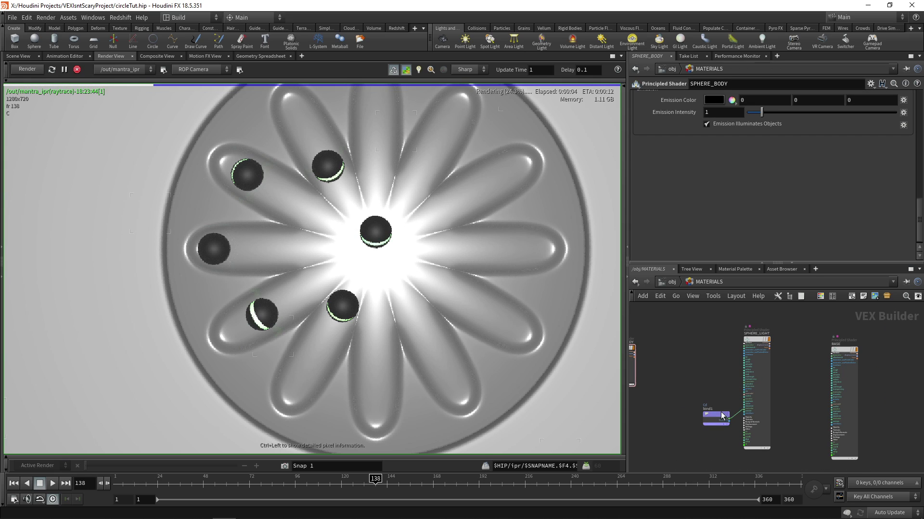
pyautogui.moveTo(721, 416); pyautogui.dragTo(693, 415)
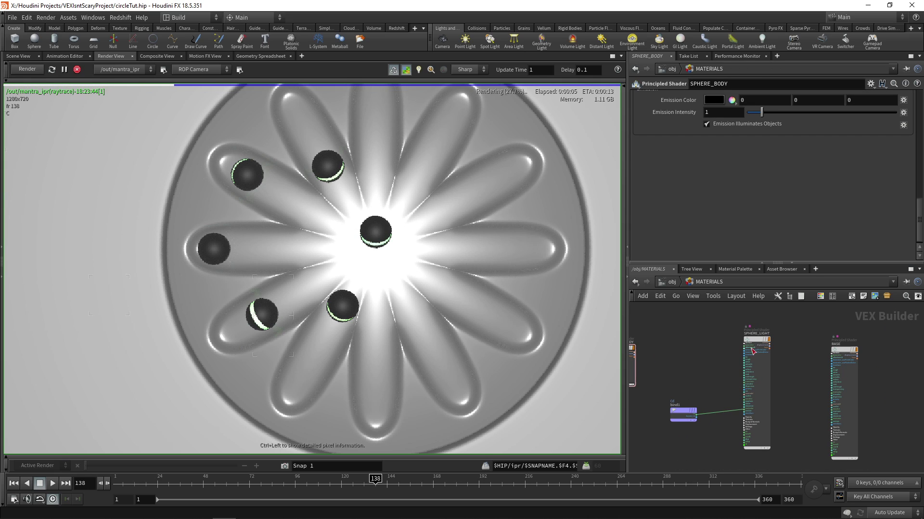
# Apply the Black Rubber preset to the BASE Principled Shader.
pyautogui.scroll(2, 770, 347)
pyautogui.click(795, 335)
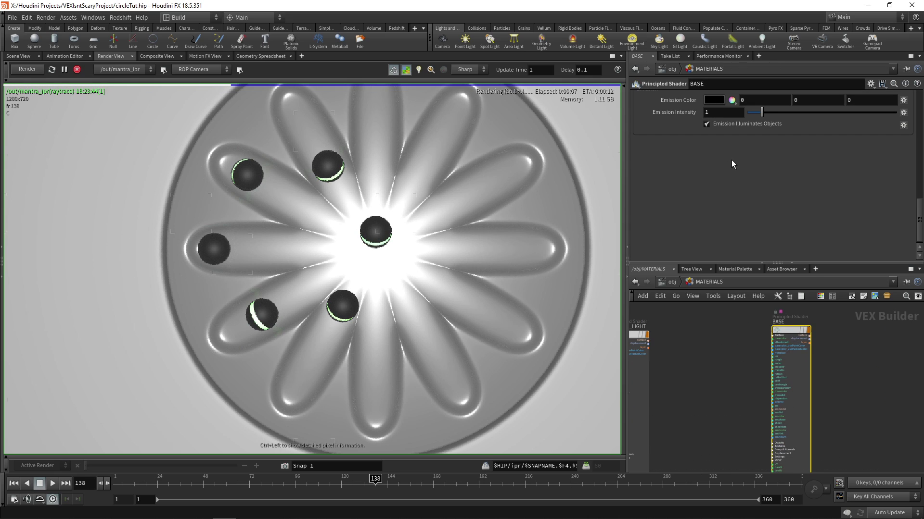
pyautogui.scroll(-5, 677, 166)
pyautogui.scroll(3, 671, 177)
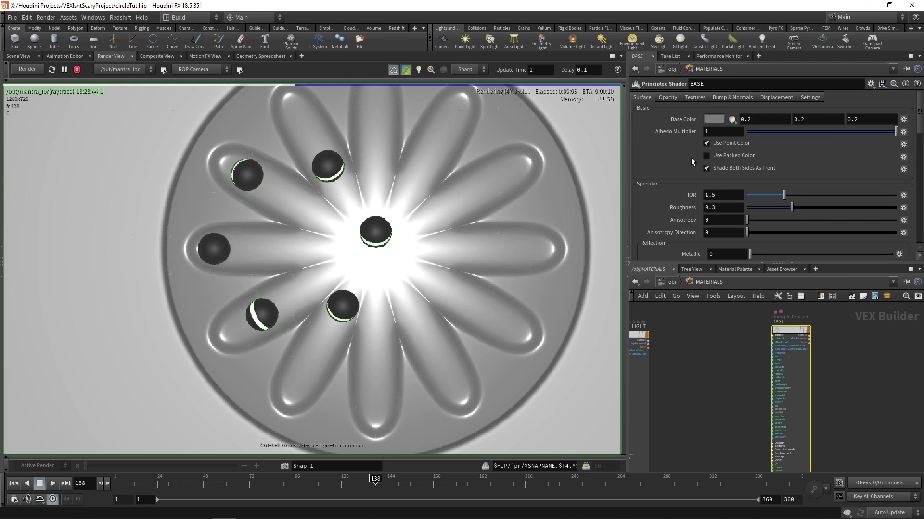
pyautogui.click(871, 84)
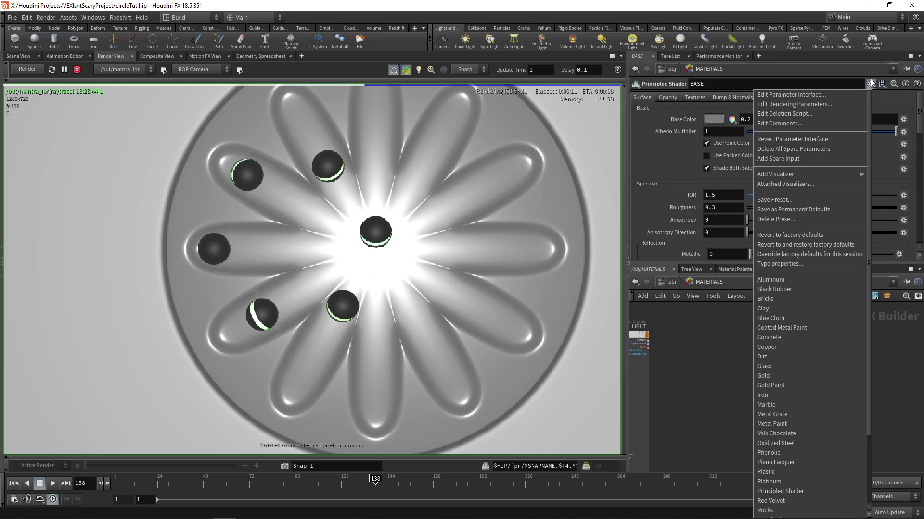
pyautogui.click(781, 291)
# Set the display and render flags on BACKGROUND_GEO_OUT inside the BACKGROUND object, and return to the object level.
pyautogui.press('u')
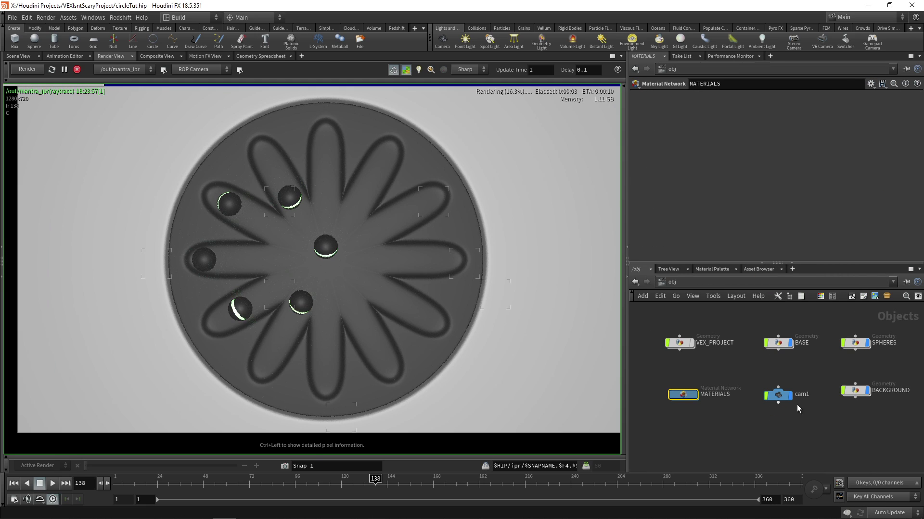
pyautogui.click(855, 391)
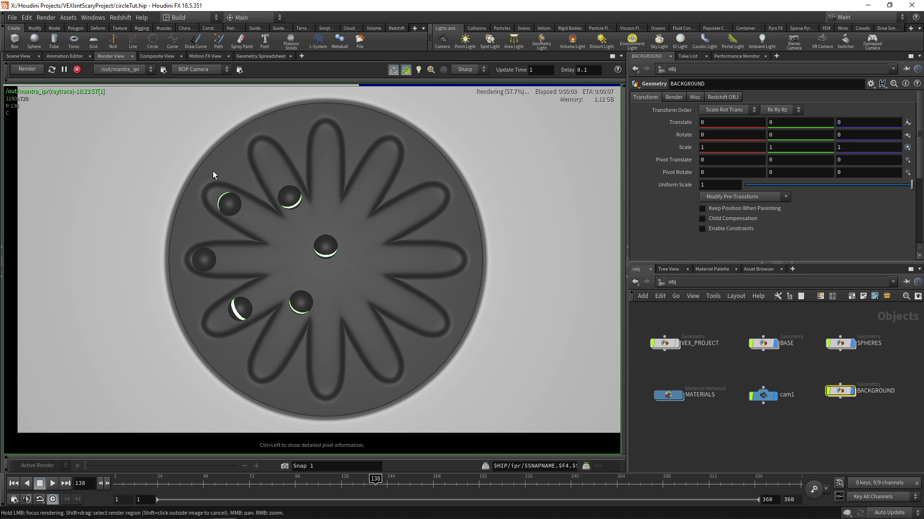
pyautogui.doubleClick(848, 393)
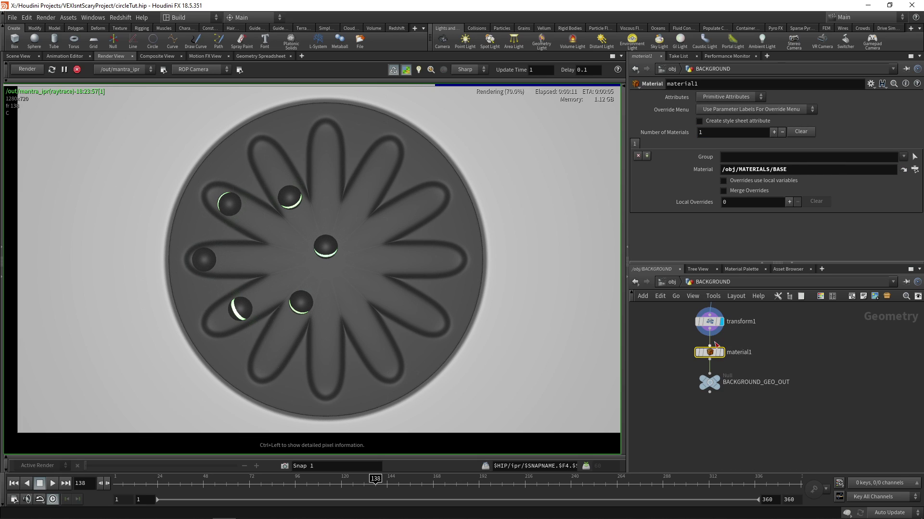
pyautogui.moveTo(720, 411)
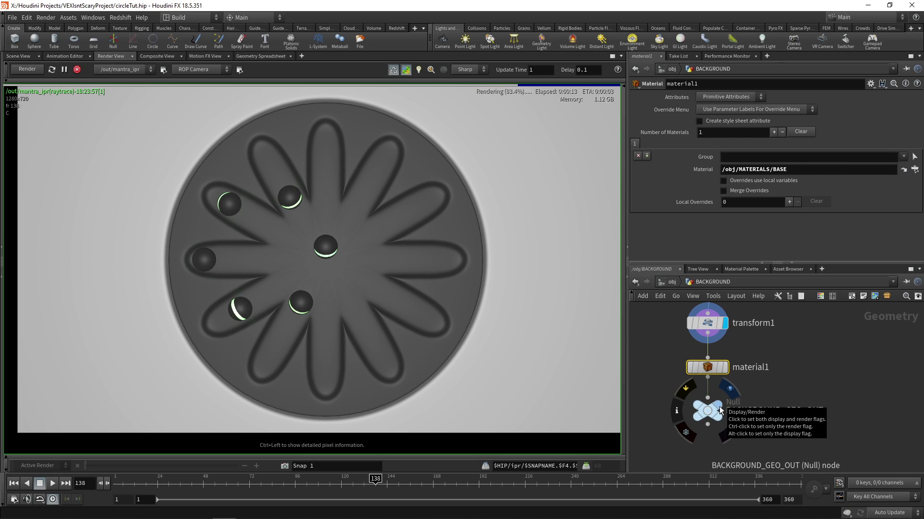
pyautogui.click(730, 388)
pyautogui.click(671, 282)
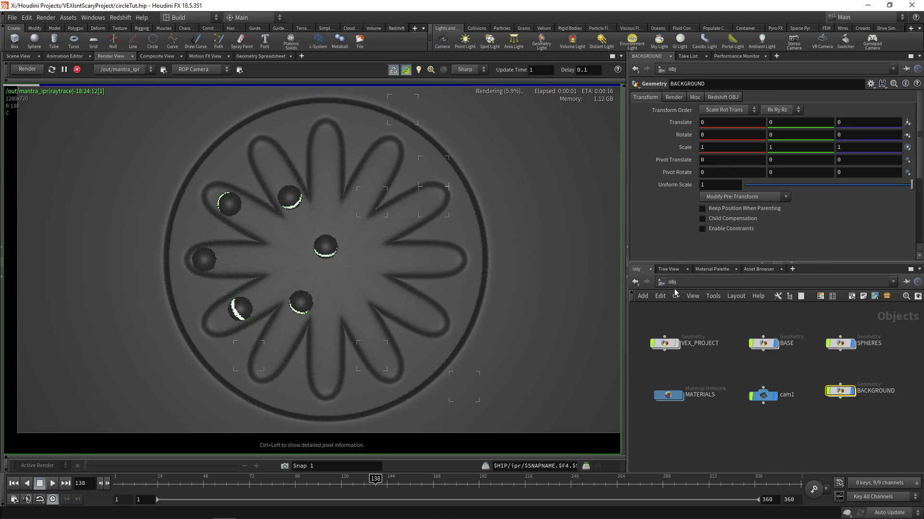
# Create an area light from a steep view looking across the disc, and check it in the render.
pyautogui.click(19, 56)
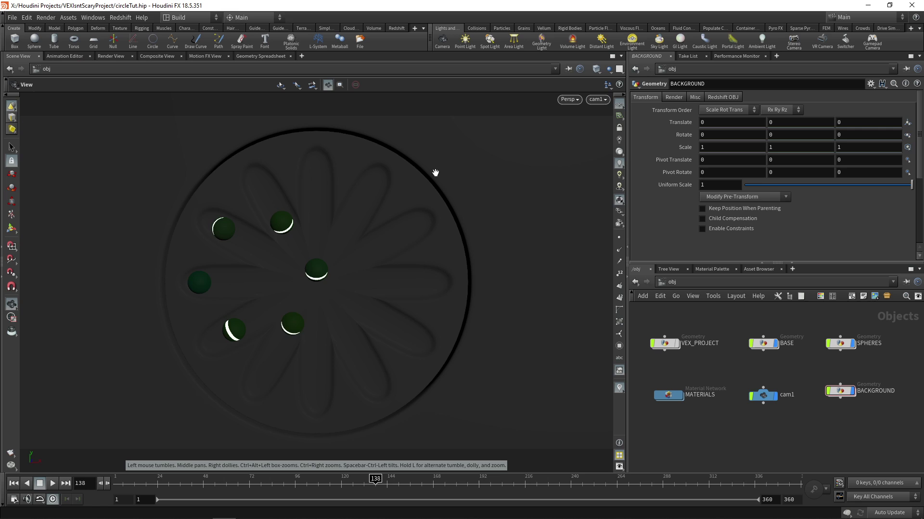
pyautogui.moveTo(351, 187); pyautogui.dragTo(424, 196)
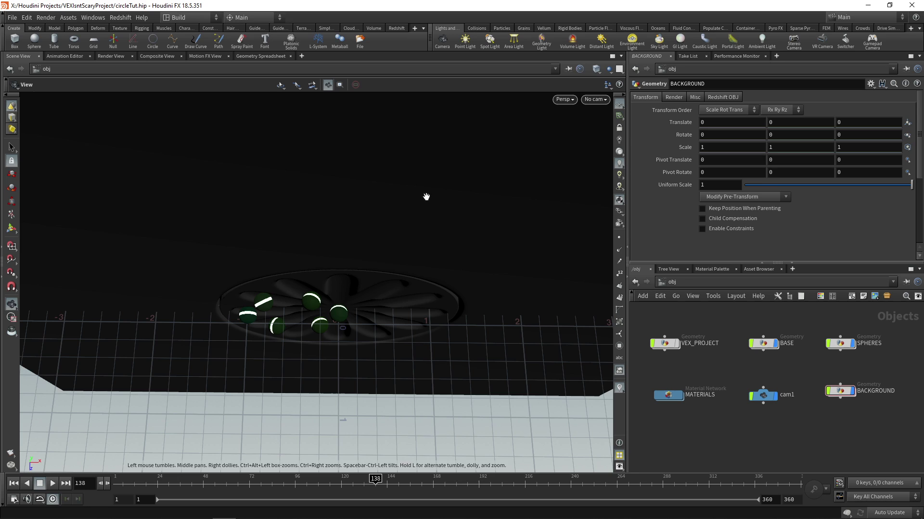
pyautogui.click(514, 40)
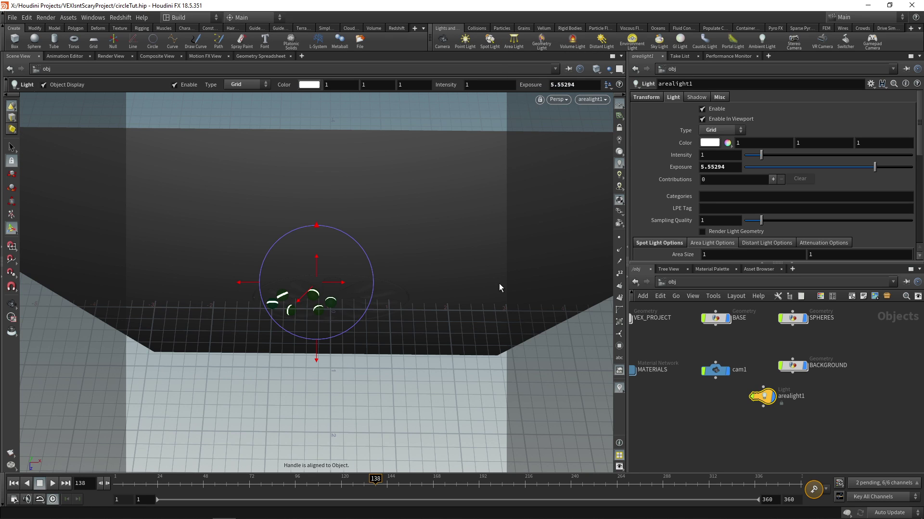
pyautogui.click(111, 56)
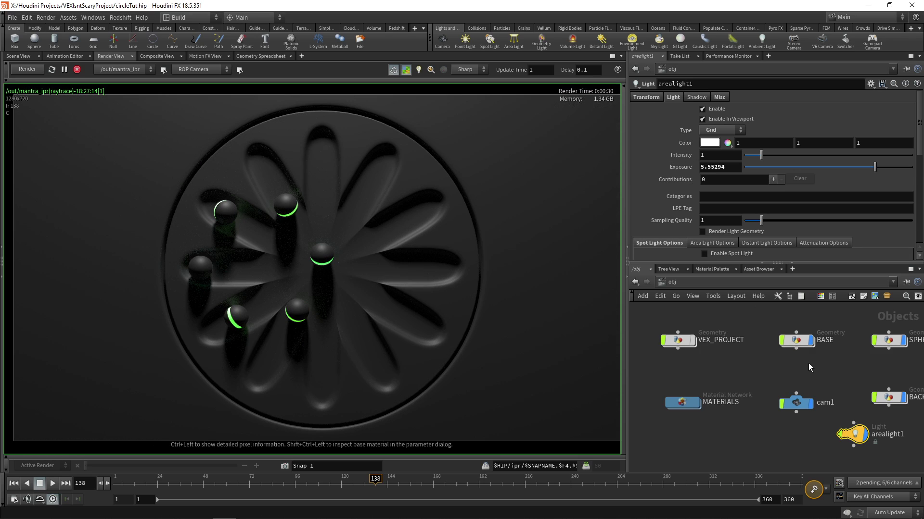
# Enable Spot Light on arealight1 and set Cone Angle to 22.6, Cone Delta to 5.3 and Cone Rolloff to 2.37.
pyautogui.moveTo(809, 368); pyautogui.dragTo(768, 363, button='middle')
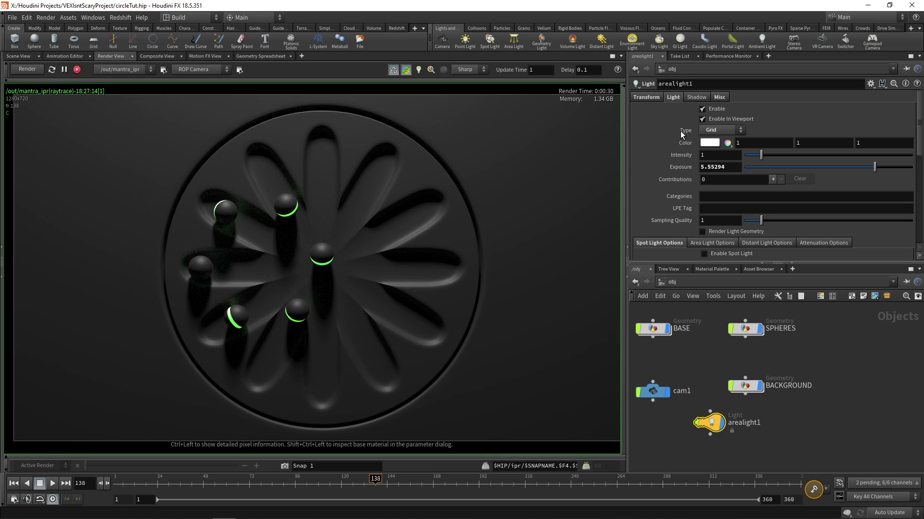
pyautogui.scroll(-2, 649, 195)
pyautogui.scroll(2, 650, 192)
pyautogui.scroll(-5, 652, 178)
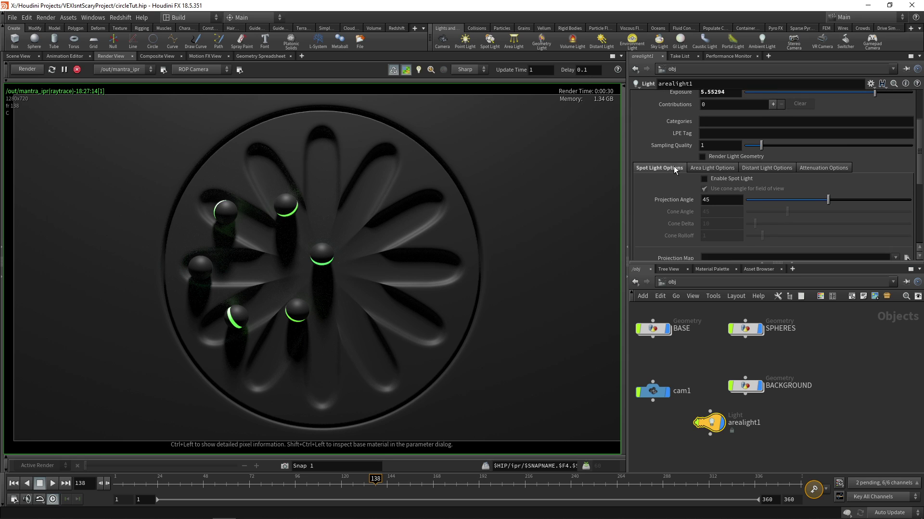
pyautogui.scroll(-2, 704, 164)
pyautogui.click(704, 128)
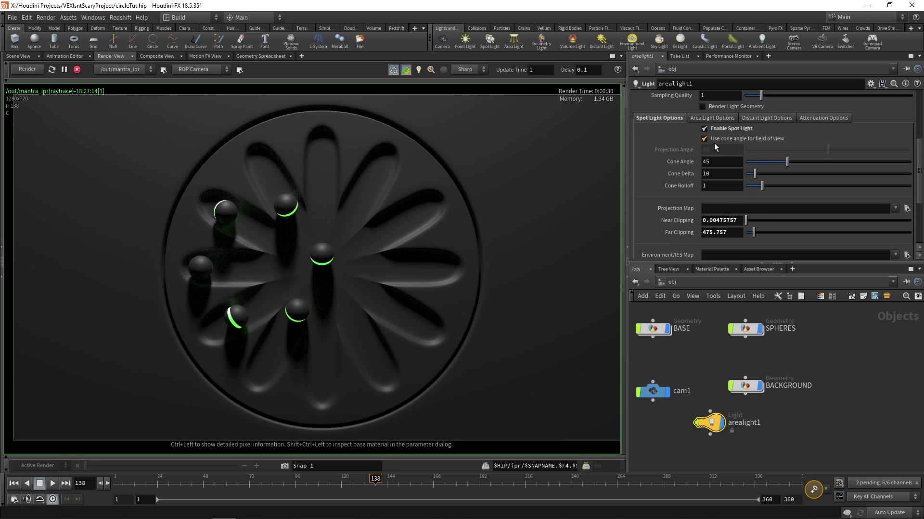
pyautogui.moveTo(787, 161); pyautogui.dragTo(785, 188)
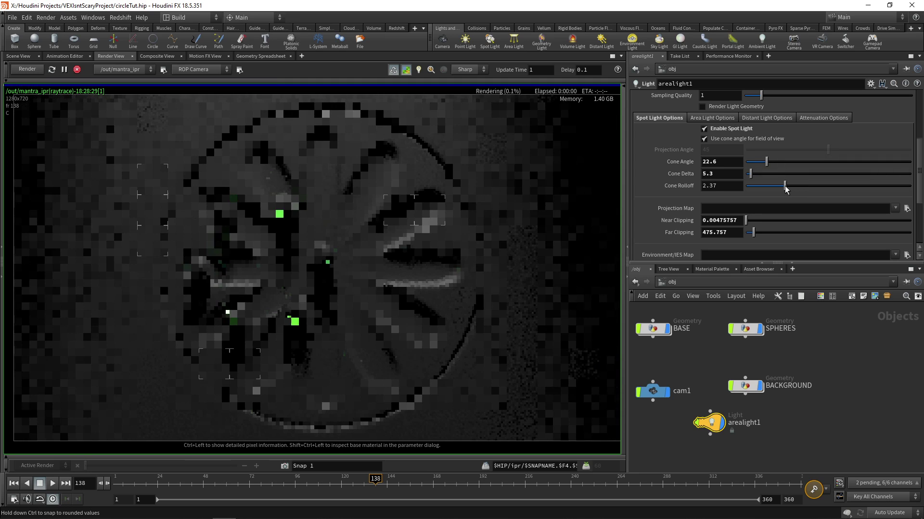
# Lock the view to arealight1, re-aim the light at the disc by adjusting its view, and check the render.
pyautogui.click(18, 56)
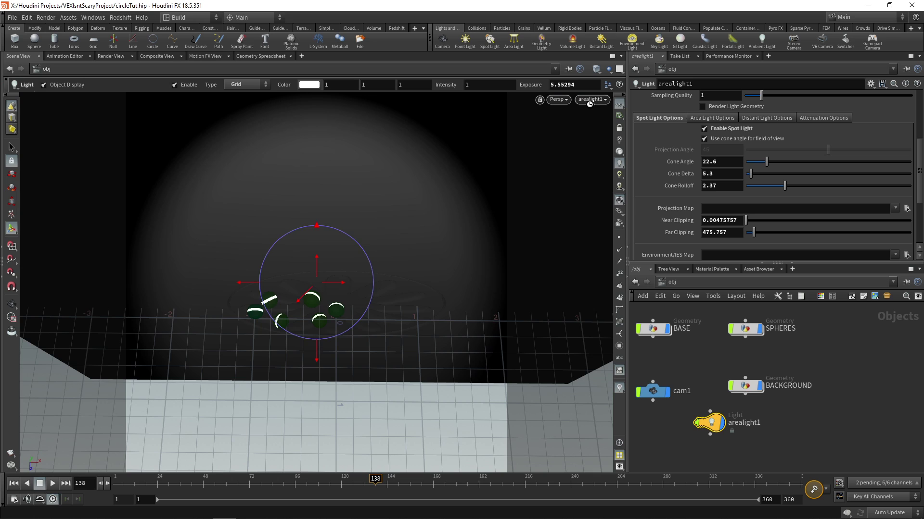
pyautogui.click(619, 127)
pyautogui.click(11, 304)
pyautogui.moveTo(194, 273); pyautogui.dragTo(325, 244)
pyautogui.moveTo(360, 208); pyautogui.dragTo(334, 221)
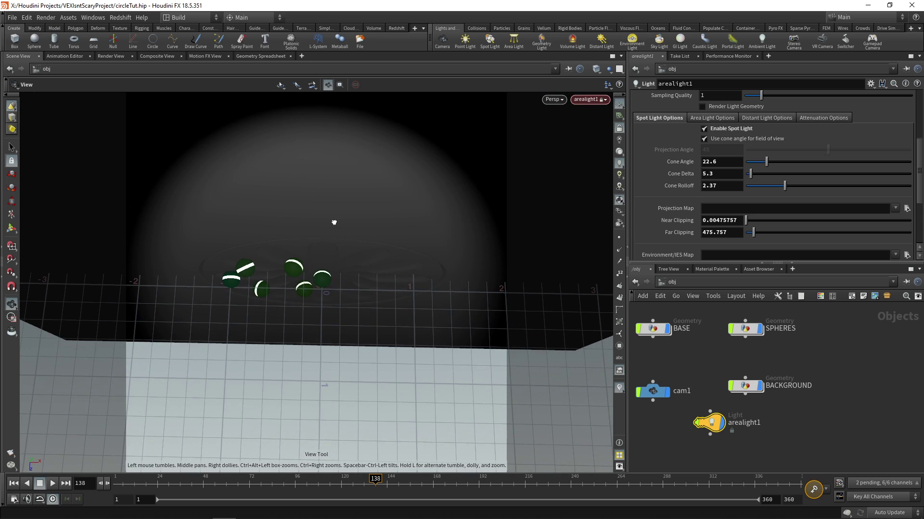
pyautogui.click(110, 57)
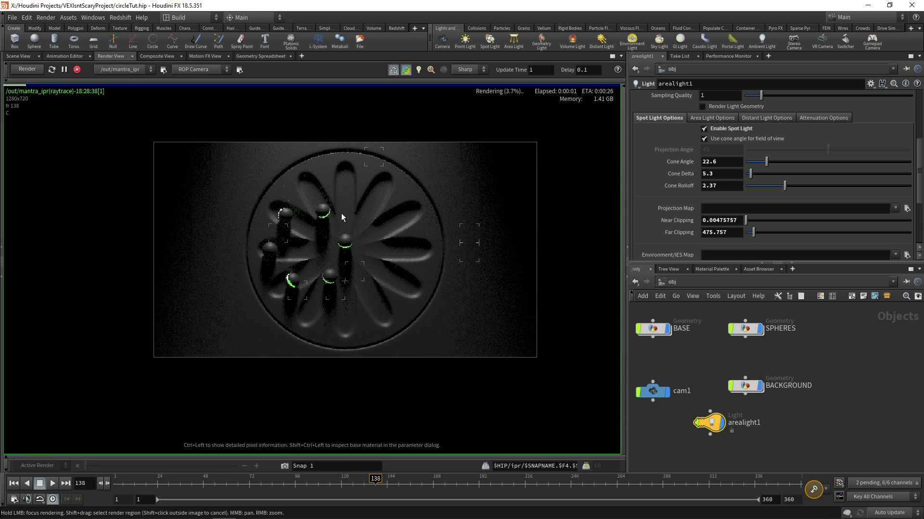
pyautogui.scroll(3, 365, 223)
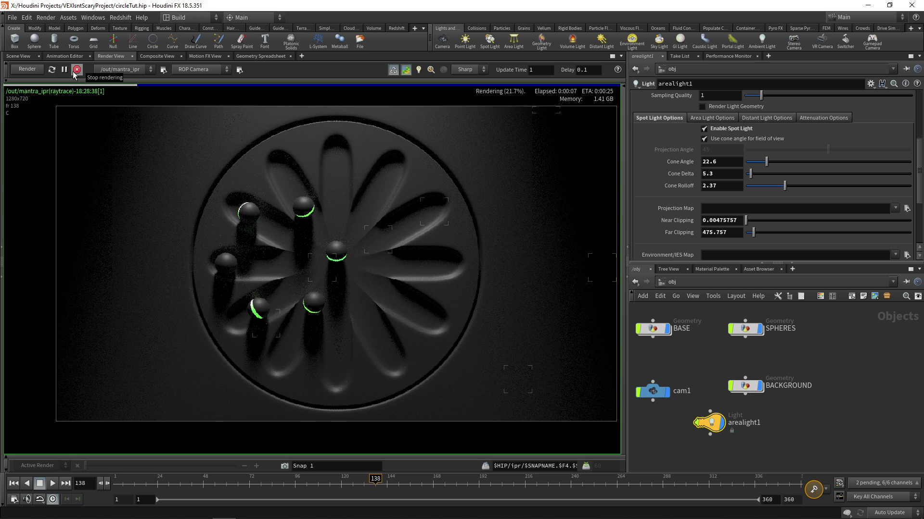
# Add a second area light from a new view of the disc, and tint both area lights pale blue (0.702595, 0.755143, 1).
pyautogui.click(32, 57)
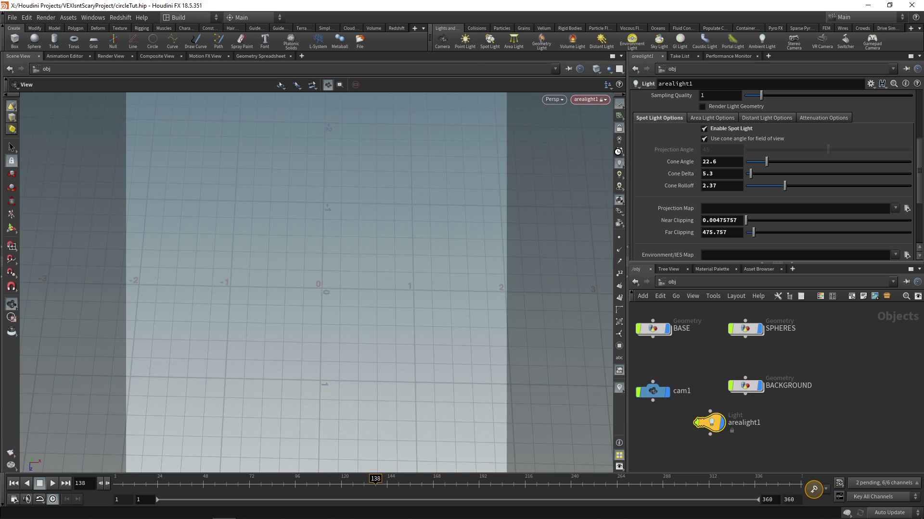
pyautogui.moveTo(409, 289); pyautogui.dragTo(378, 300)
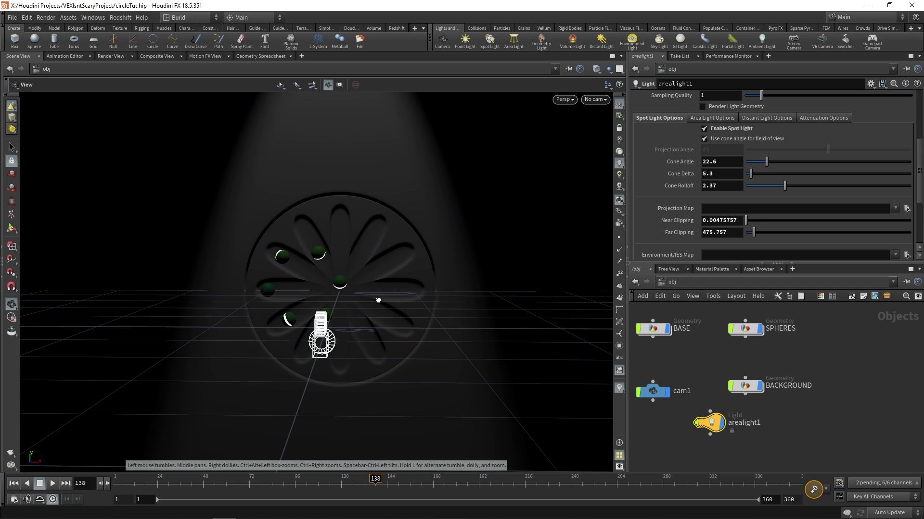
pyautogui.click(514, 43)
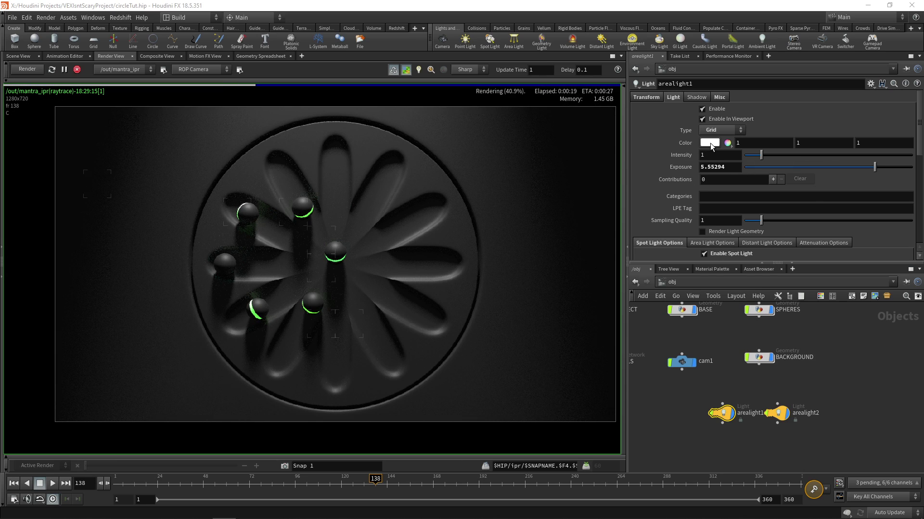
pyautogui.click(710, 142)
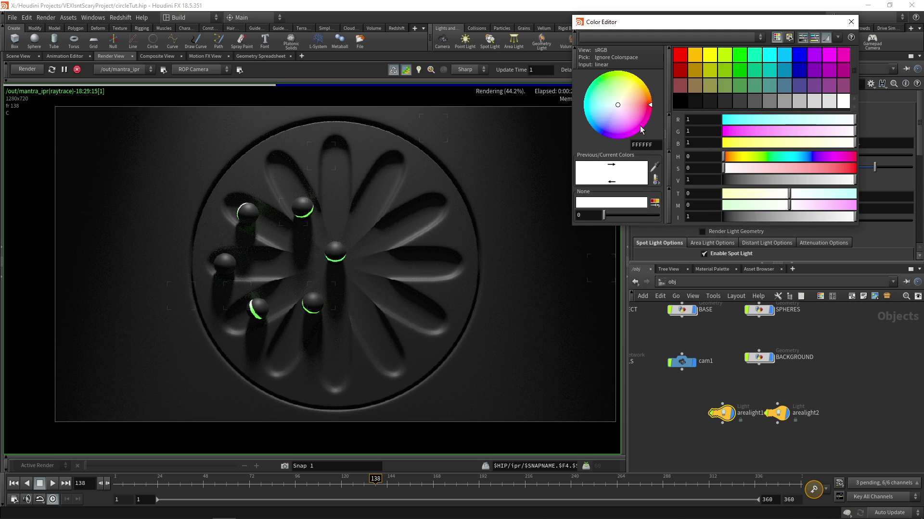
pyautogui.click(618, 109)
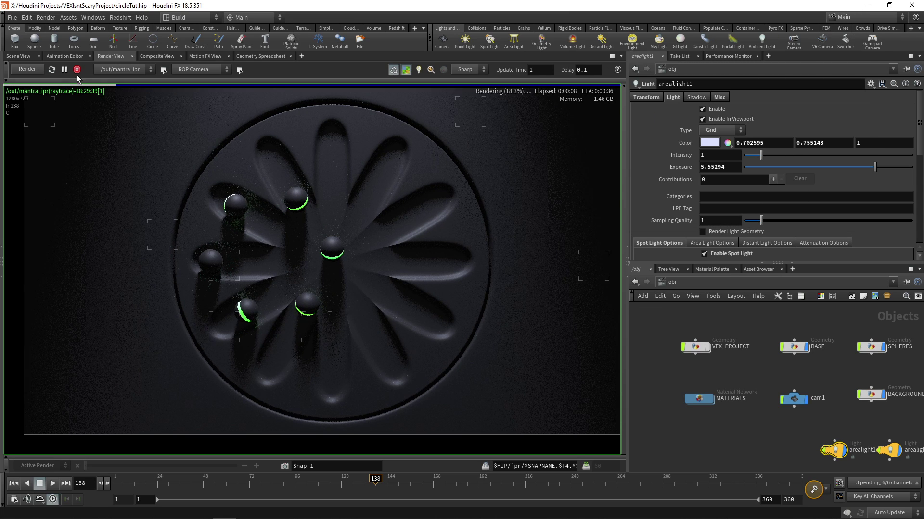
# Add a Turbulent Noise node beside the expanded BASE shader in the MATERIALS network.
pyautogui.doubleClick(705, 397)
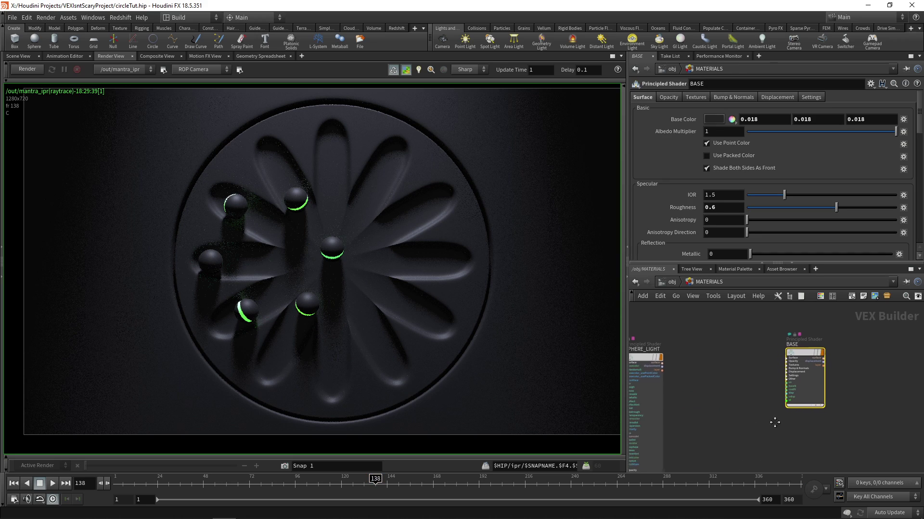
pyautogui.click(731, 352)
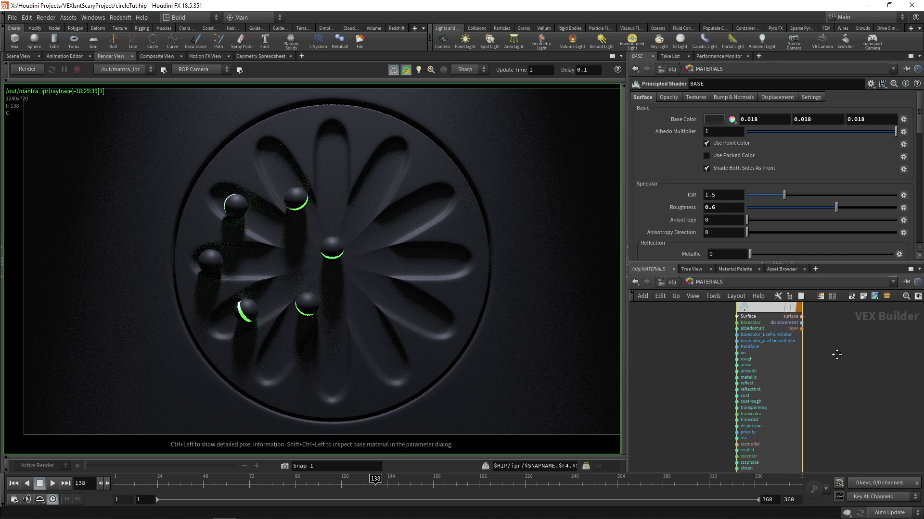
pyautogui.moveTo(753, 341); pyautogui.dragTo(873, 348)
pyautogui.press('Tab')
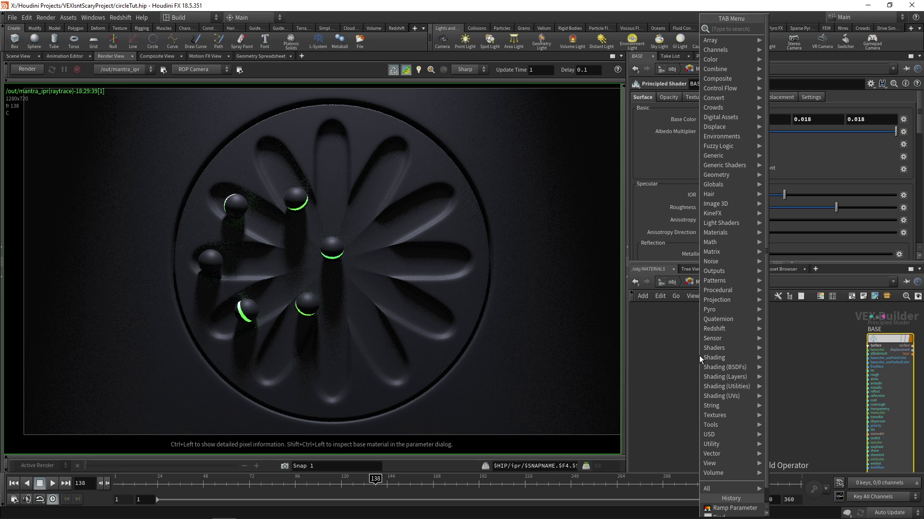
pyautogui.write('turb noi')
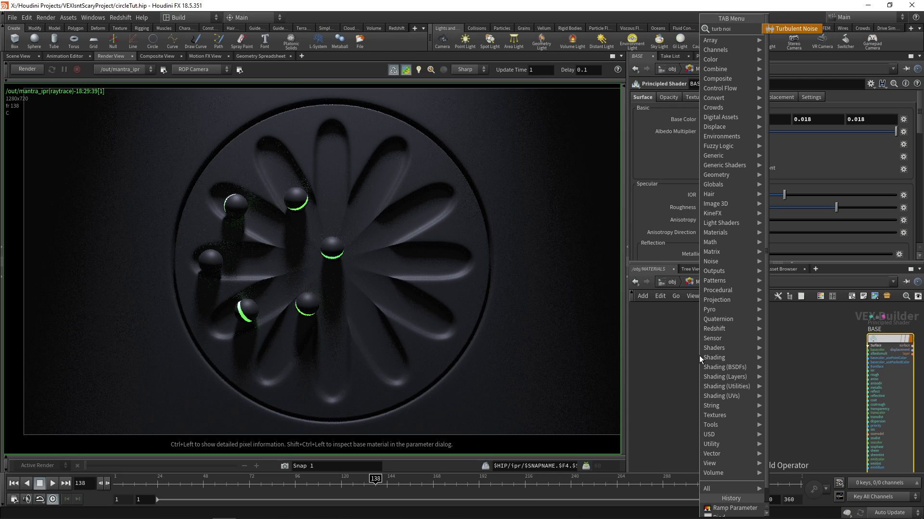
pyautogui.press('Return')
pyautogui.click(663, 337)
# Add a Ramp Parameter node between turbnoise1 and the BASE shader.
pyautogui.press('Tab')
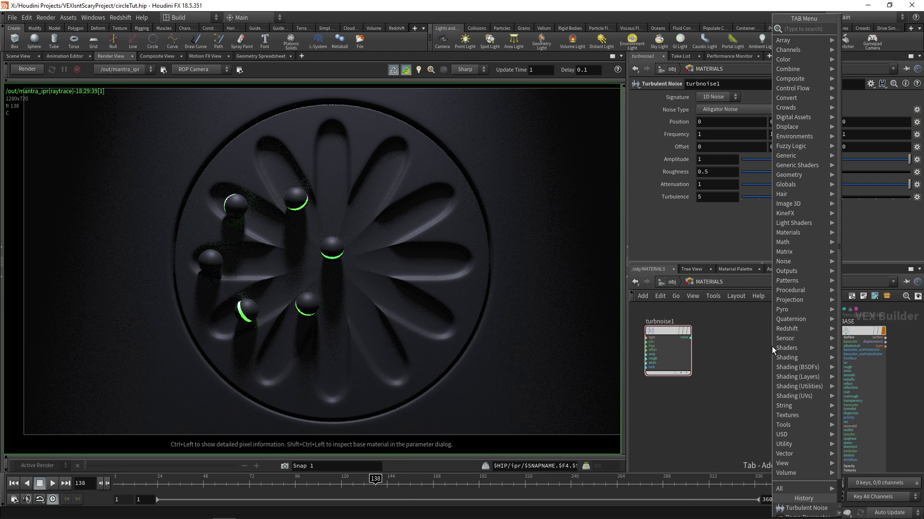
pyautogui.write('ramp')
pyautogui.press('Down')
pyautogui.press('Down')
pyautogui.press('Return')
pyautogui.click(756, 349)
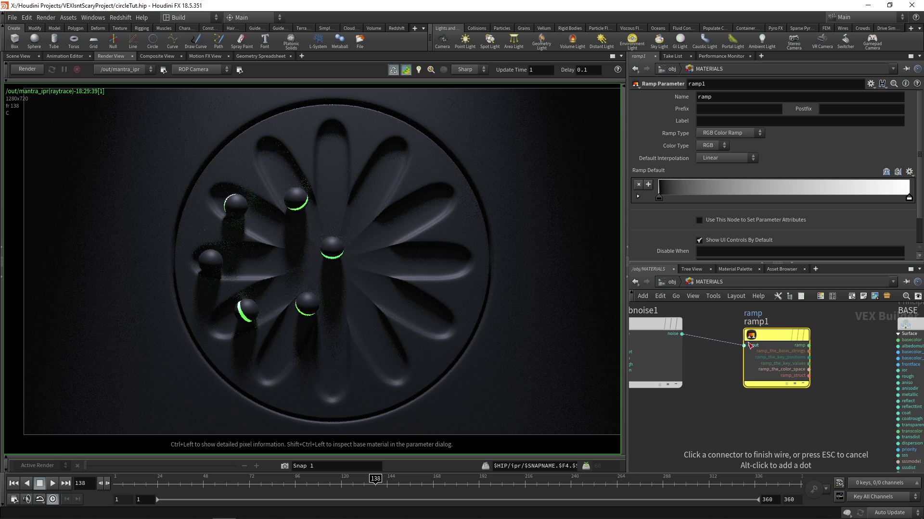
# Connect the noise output of turbnoise1 to the ramp1 input, and wire the ramp output to the BASE shader.
pyautogui.click(744, 343)
pyautogui.scroll(4, 757, 353)
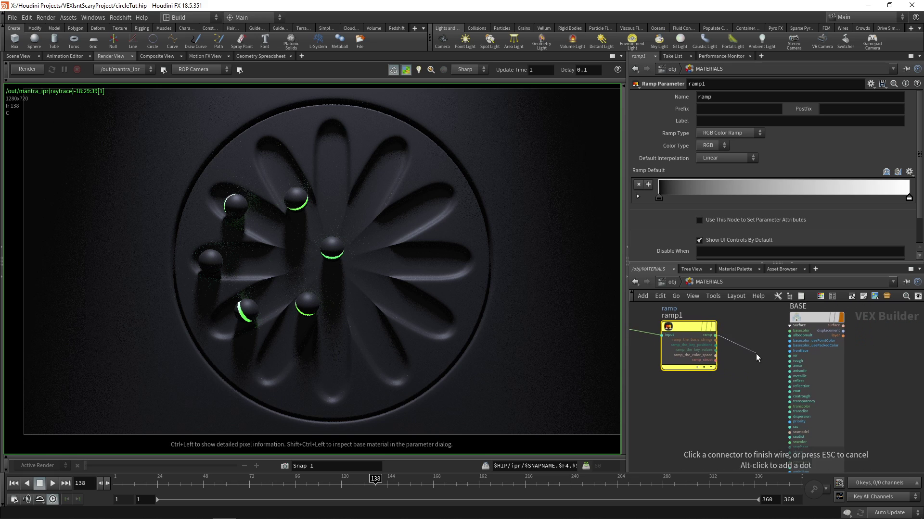
pyautogui.click(781, 351)
pyautogui.scroll(-4, 782, 356)
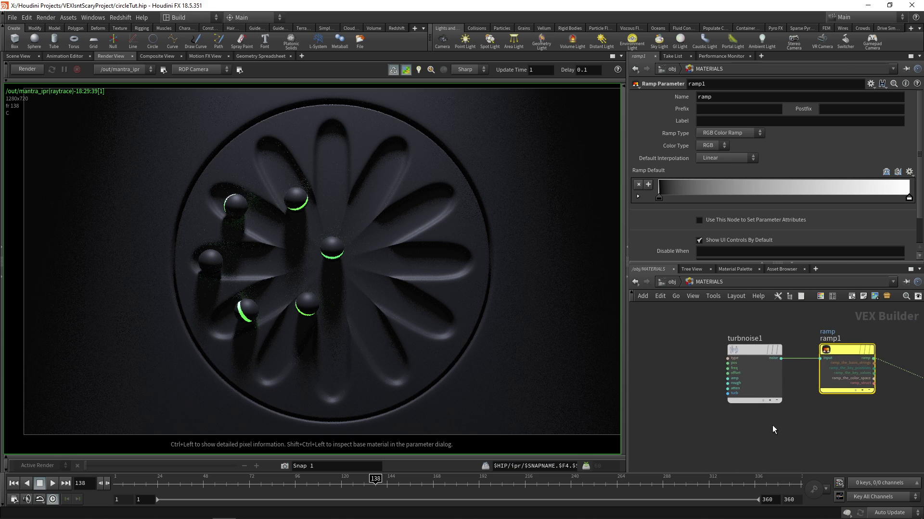
# Add a Global Variables node beside turbnoise1 in the MATERIALS network.
pyautogui.scroll(2, 772, 419)
pyautogui.press('Tab')
pyautogui.write('global')
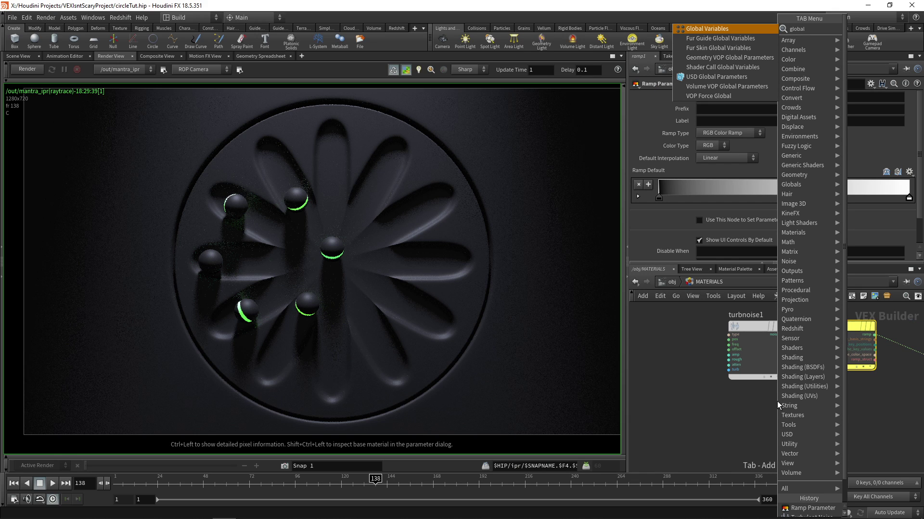
pyautogui.click(721, 30)
pyautogui.click(689, 411)
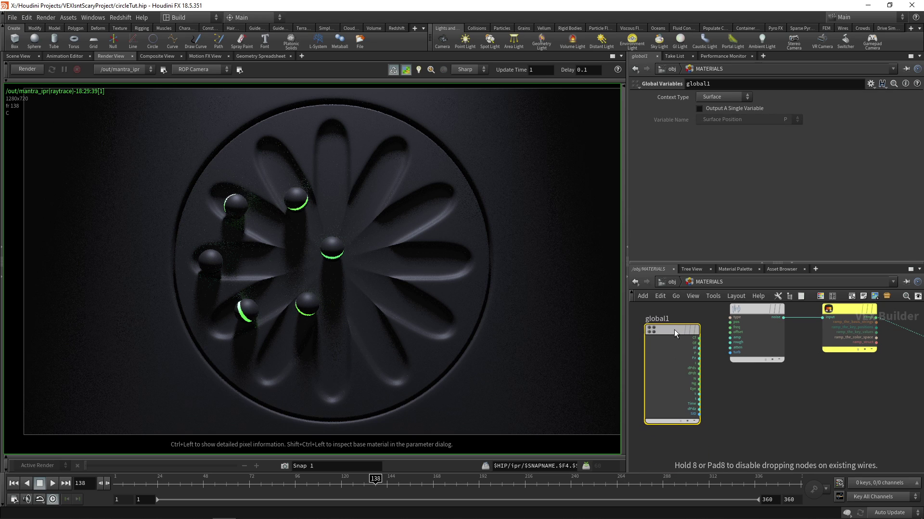
# Connect the P output of global1 to the pos input of turbnoise1 and start the render.
pyautogui.scroll(3, 728, 419)
pyautogui.moveTo(693, 372); pyautogui.dragTo(708, 363)
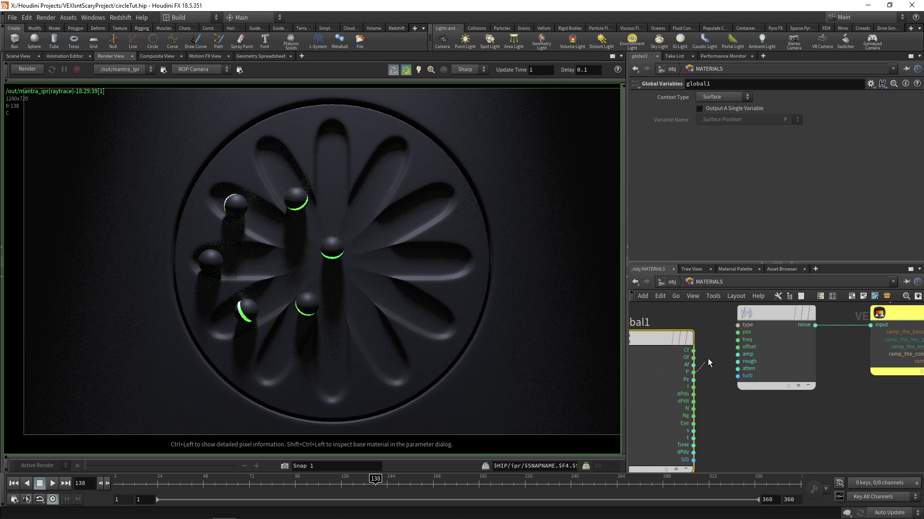
pyautogui.click(737, 332)
pyautogui.scroll(-1, 350, 294)
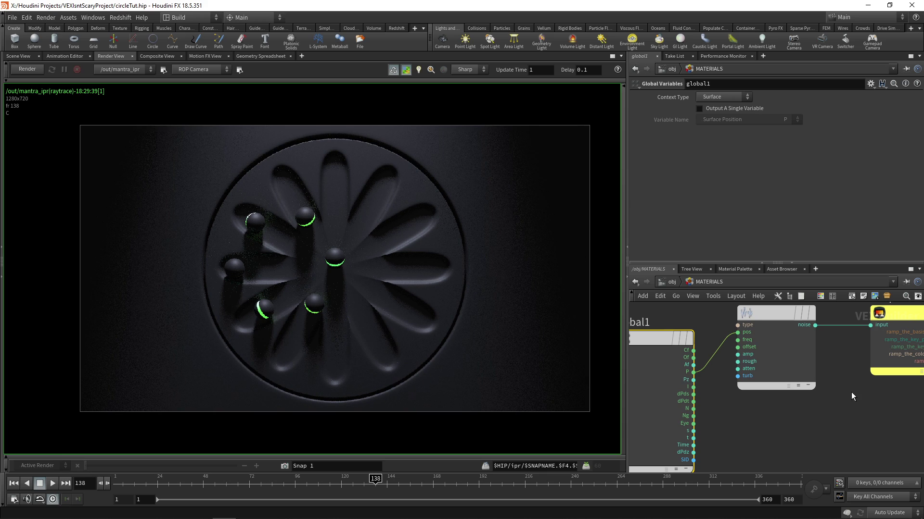
pyautogui.scroll(-2, 806, 405)
pyautogui.scroll(1, 806, 405)
pyautogui.click(27, 68)
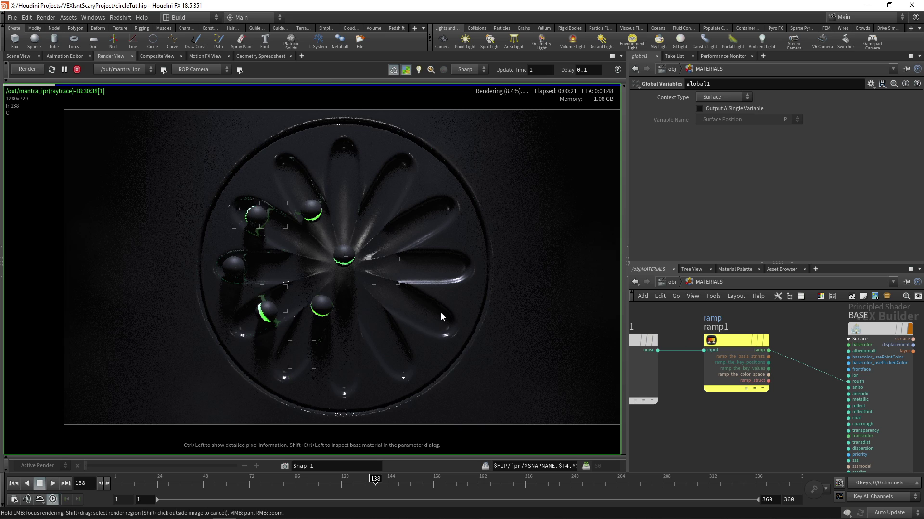
# Set the frequency of turbnoise1 to 4 on all three axes and inspect the disc in the render.
pyautogui.moveTo(754, 407); pyautogui.dragTo(812, 333, button='middle')
pyautogui.click(812, 333)
pyautogui.middleClick(674, 134)
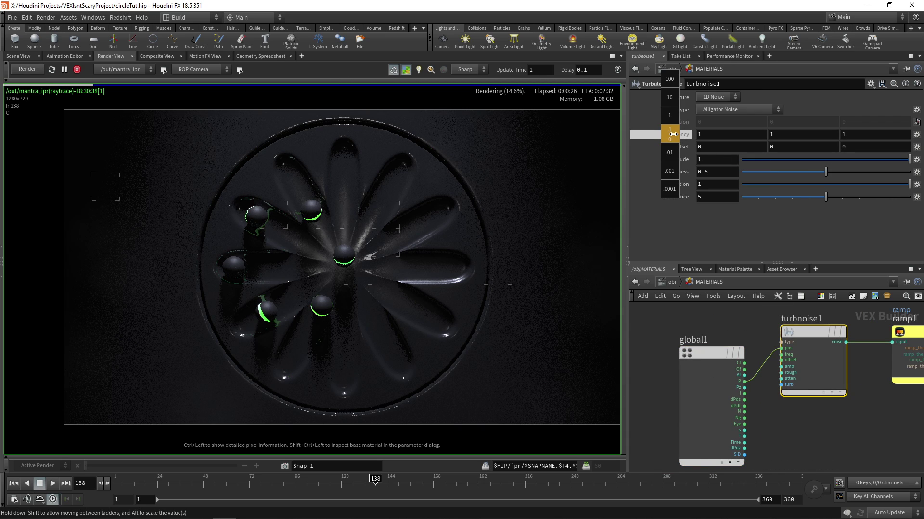
pyautogui.moveTo(690, 134); pyautogui.dragTo(682, 137, button='middle')
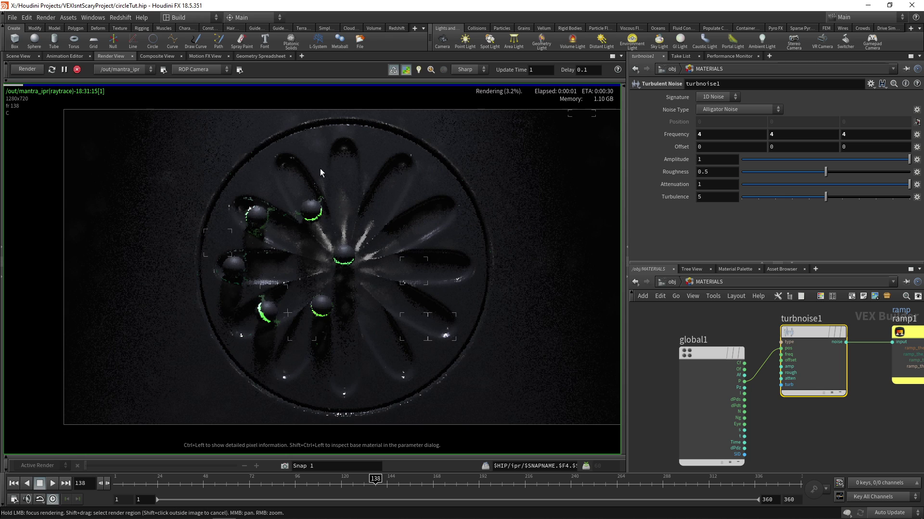
pyautogui.scroll(4, 330, 182)
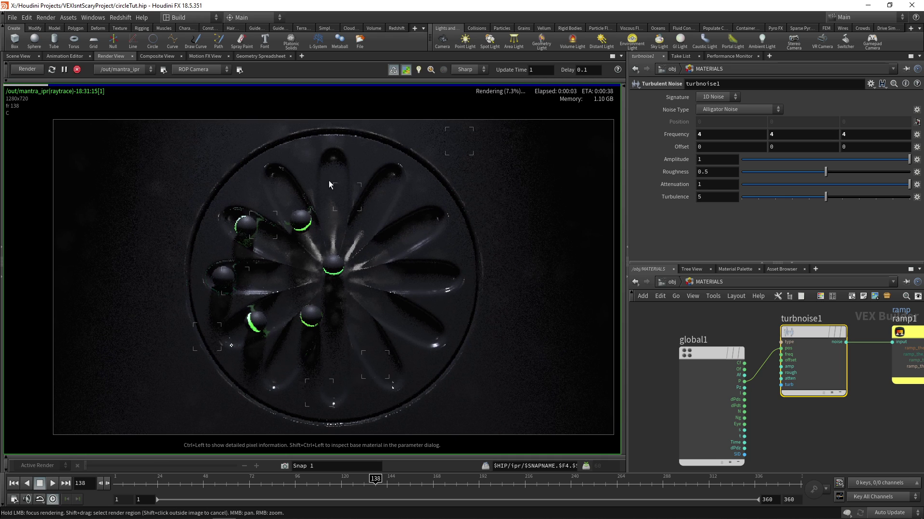
pyautogui.scroll(-1, 345, 152)
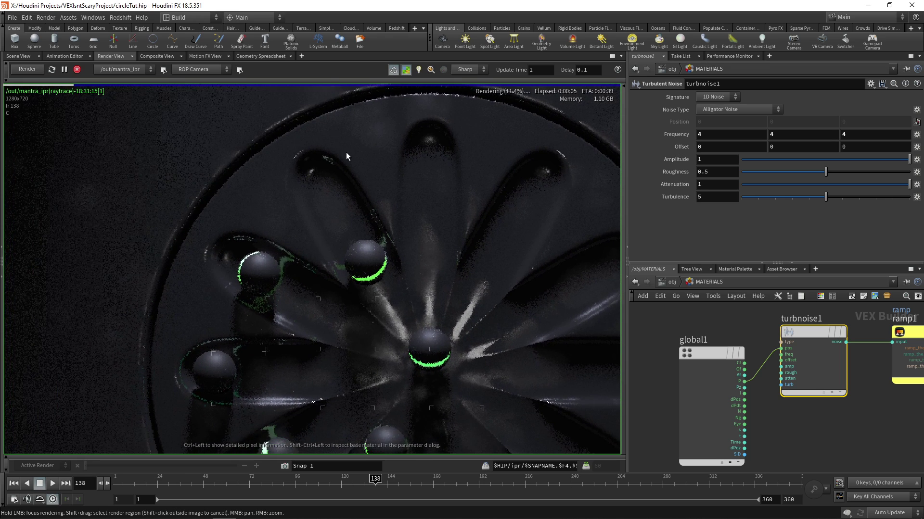
pyautogui.scroll(-1, 270, 191)
pyautogui.moveTo(270, 191); pyautogui.dragTo(262, 171, button='middle')
pyautogui.scroll(-1, 362, 164)
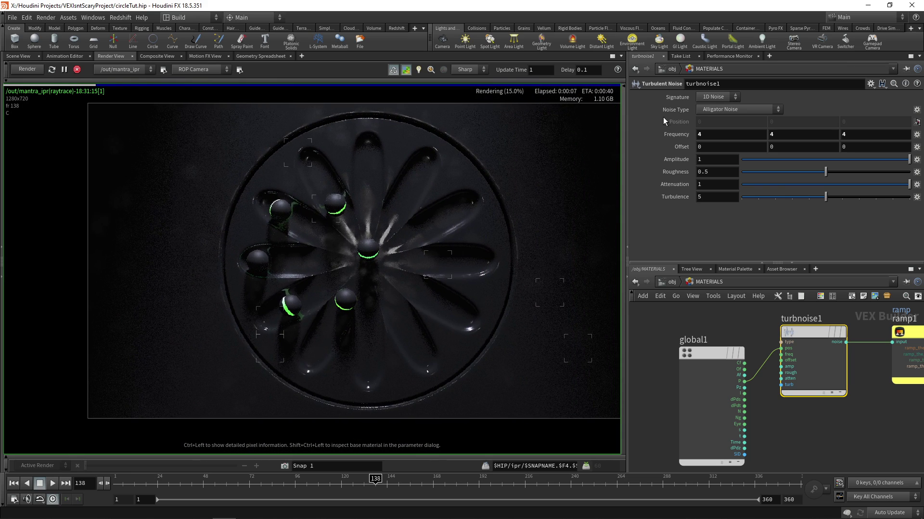
# Set the roughness of turbnoise1 to 0.711 and inspect the grooves in the render.
pyautogui.click(723, 109)
pyautogui.press('Escape')
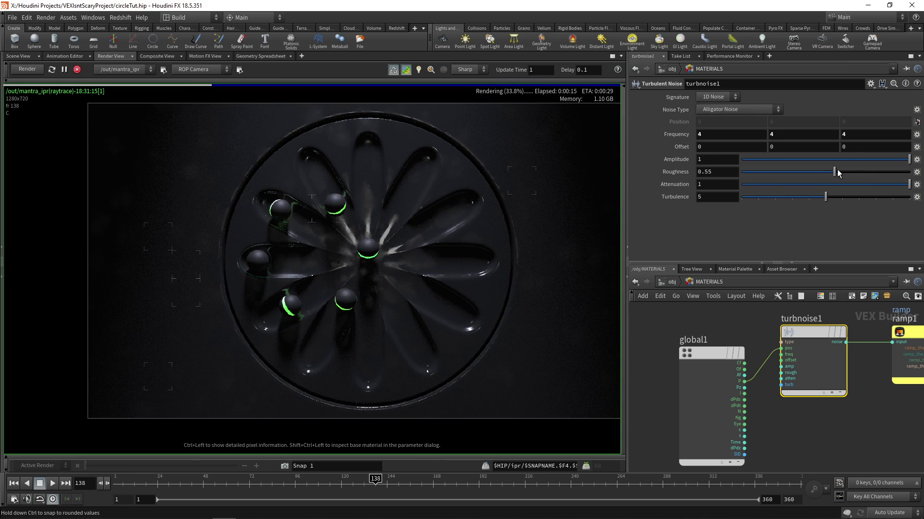
pyautogui.click(861, 171)
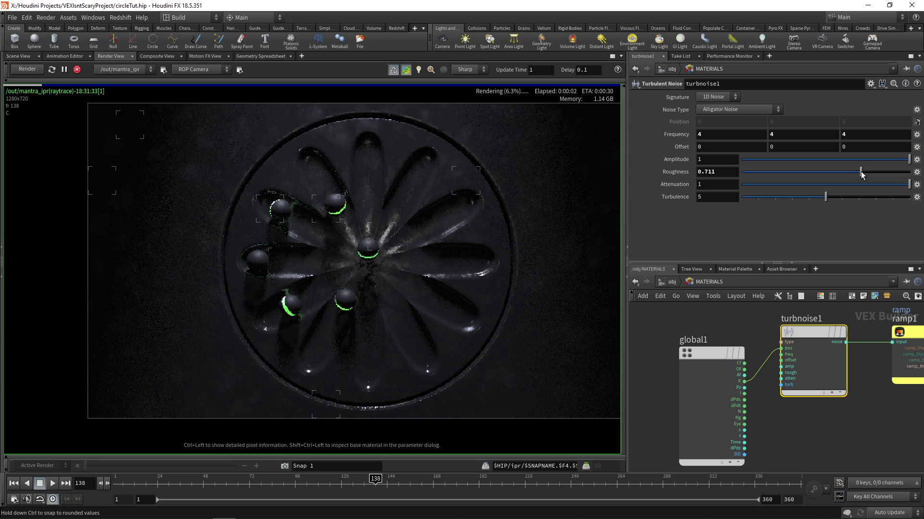
pyautogui.scroll(2, 261, 368)
pyautogui.moveTo(261, 367); pyautogui.dragTo(259, 293, button='middle')
pyautogui.scroll(-3, 359, 264)
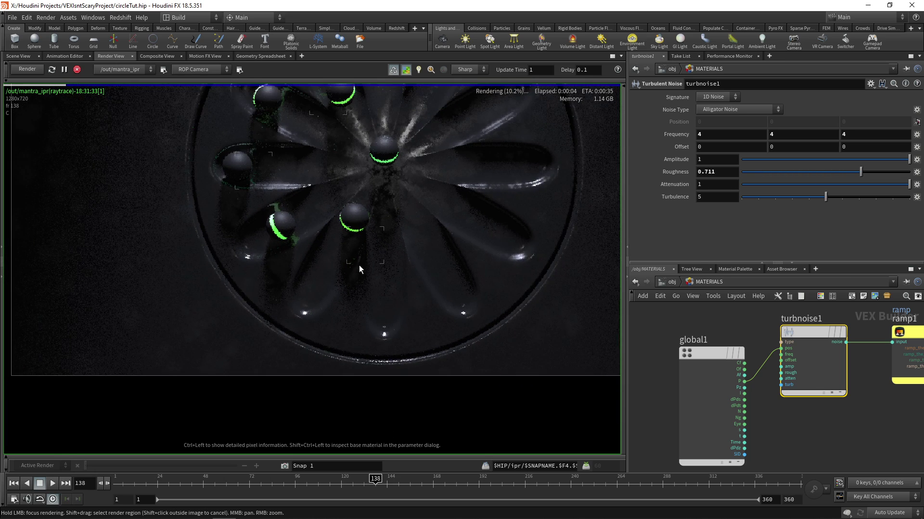
pyautogui.scroll(1, 356, 258)
pyautogui.scroll(-1, 743, 368)
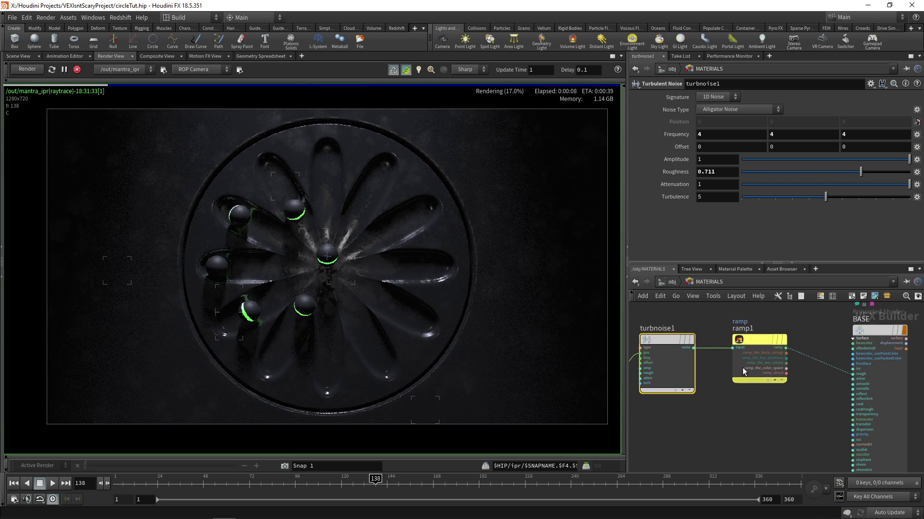
# Set the first colour point of ramp1 to grey 0.333.
pyautogui.click(753, 344)
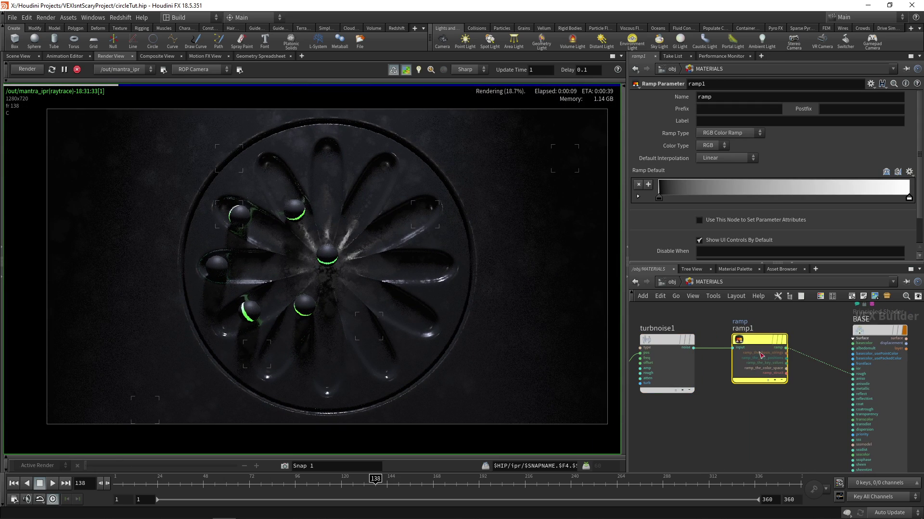
pyautogui.doubleClick(659, 198)
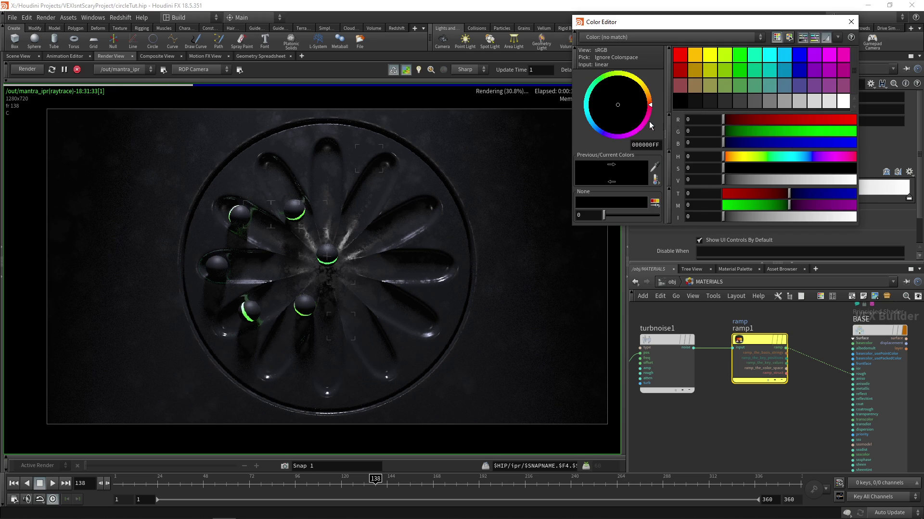
pyautogui.click(782, 105)
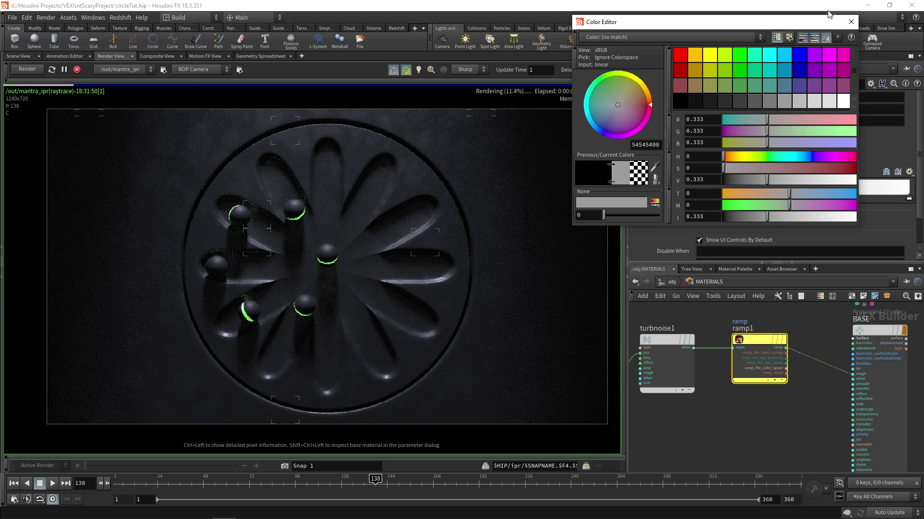
pyautogui.click(851, 21)
# Add a Bump Noise node to the MATERIALS network beside the BASE shader.
pyautogui.press('Tab')
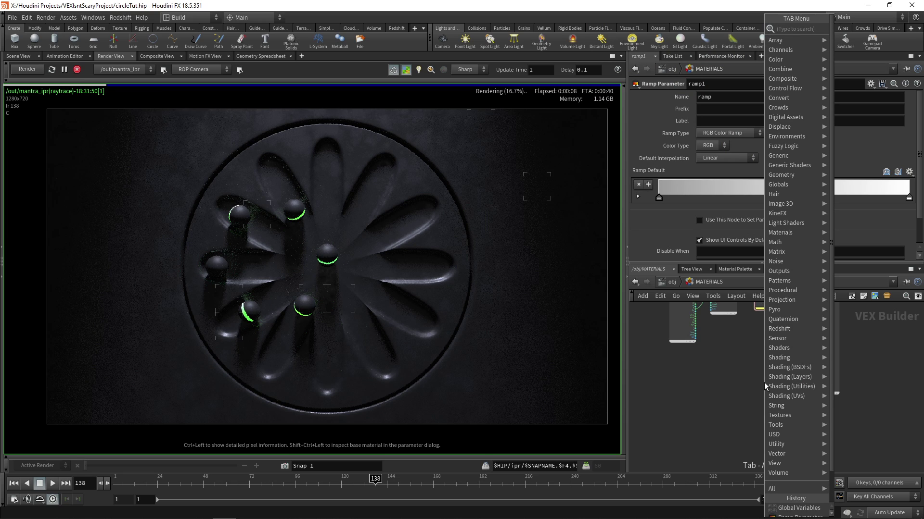
pyautogui.write('bu')
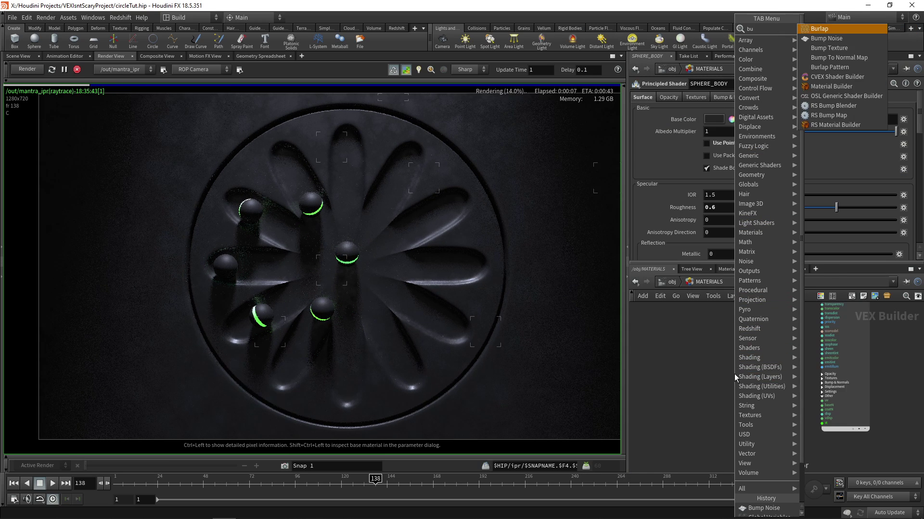
pyautogui.write('mp noise')
pyautogui.press('Return')
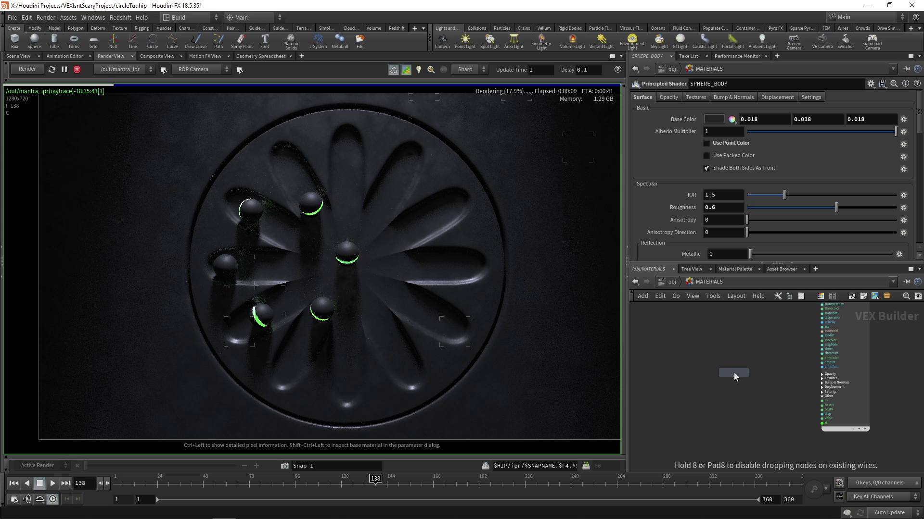
pyautogui.click(734, 373)
# Connect the P output of global1 to the P input of bumpnoise1.
pyautogui.scroll(3, 740, 368)
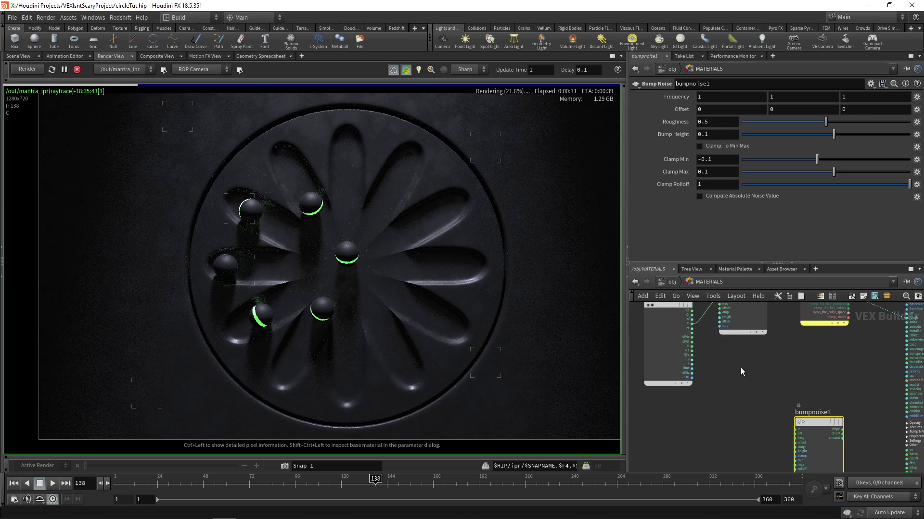
pyautogui.scroll(2, 736, 353)
pyautogui.click(735, 353)
pyautogui.scroll(-2, 728, 323)
pyautogui.scroll(2, 728, 324)
pyautogui.click(741, 371)
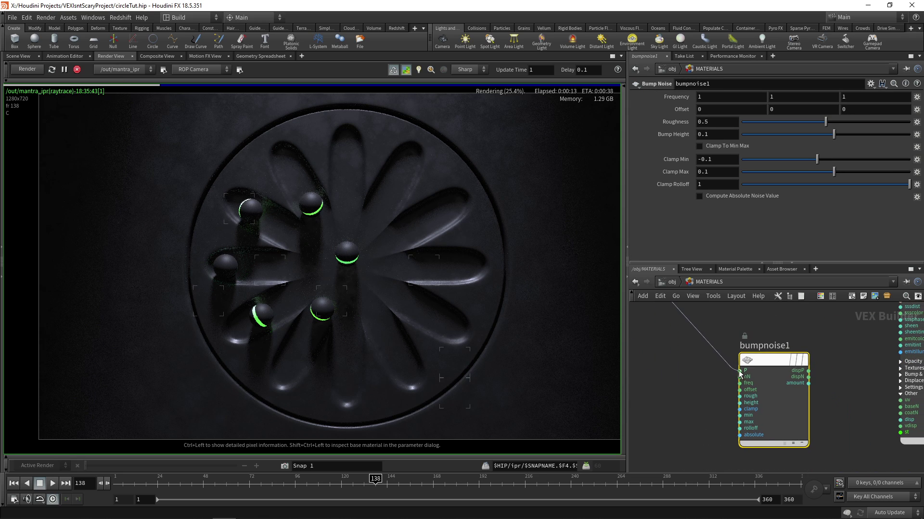
# Wire the dispN output of bumpnoise1 to the baseN input of the BASE shader.
pyautogui.click(809, 370)
pyautogui.scroll(2, 818, 344)
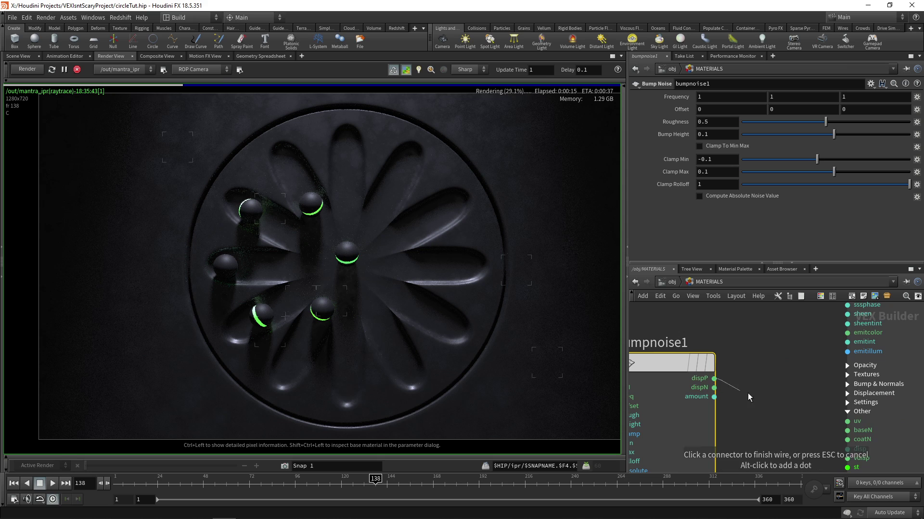
pyautogui.scroll(-4, 750, 394)
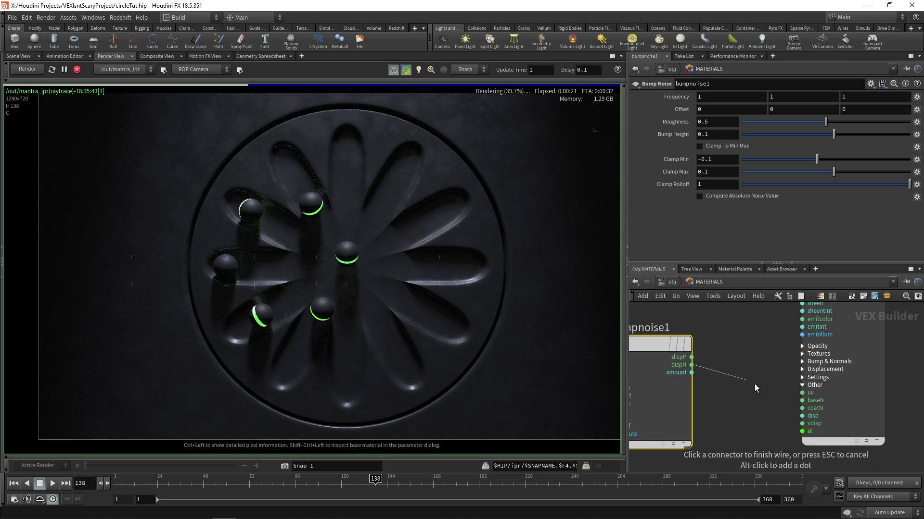
pyautogui.scroll(1, 777, 394)
pyautogui.click(823, 400)
pyautogui.scroll(-3, 736, 368)
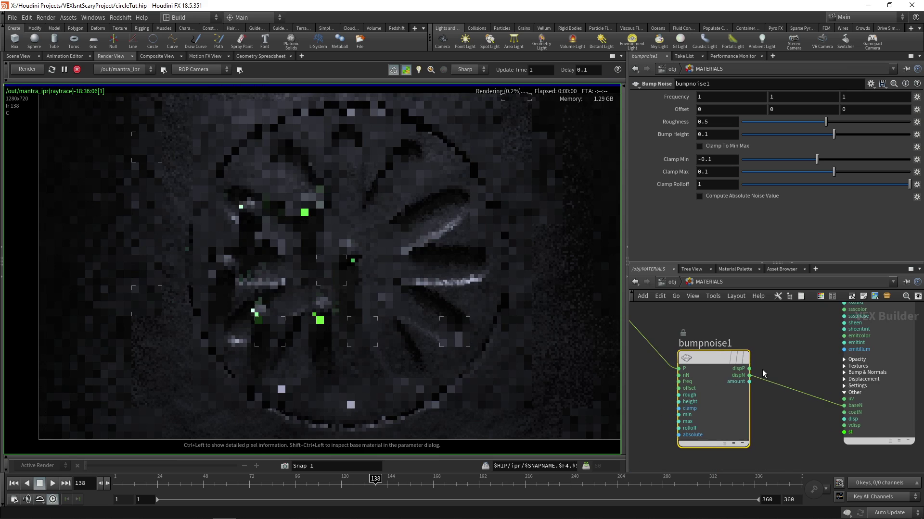
pyautogui.scroll(2, 376, 343)
pyautogui.scroll(-1, 376, 338)
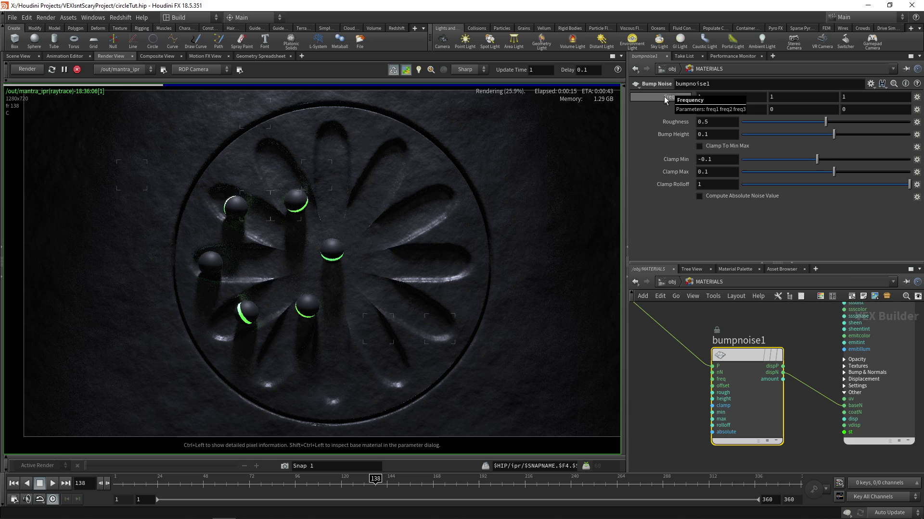
# Set the frequency of bumpnoise1 to 91 on all axes and its bump height to 0.002.
pyautogui.moveTo(665, 99); pyautogui.dragTo(709, 63, button='middle')
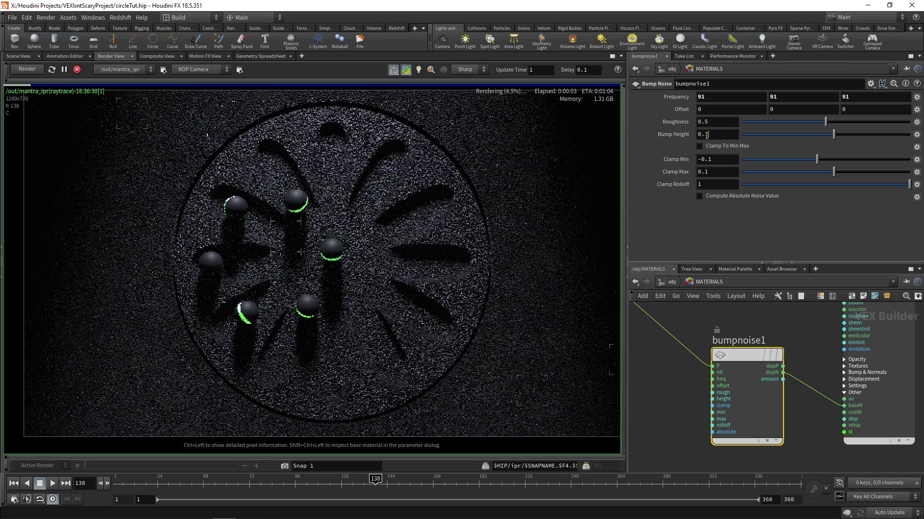
pyautogui.click(727, 138)
pyautogui.write('0.002')
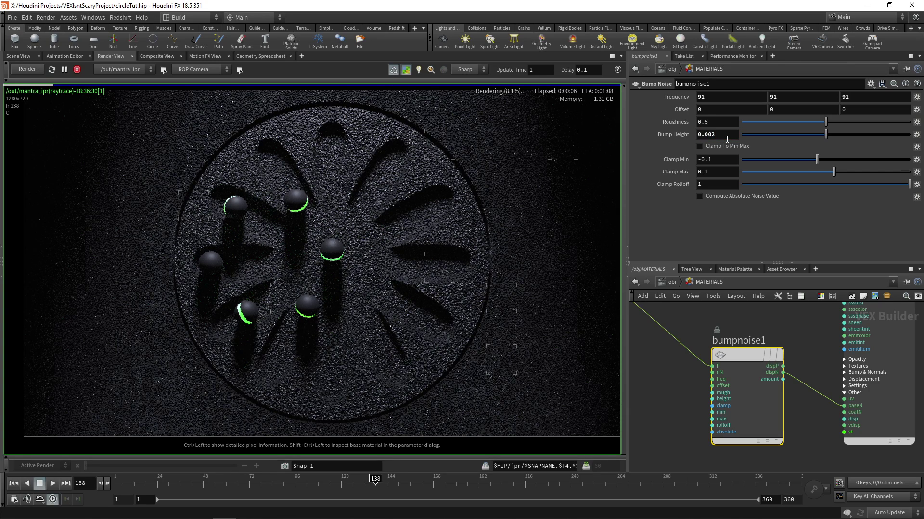
pyautogui.press('Return')
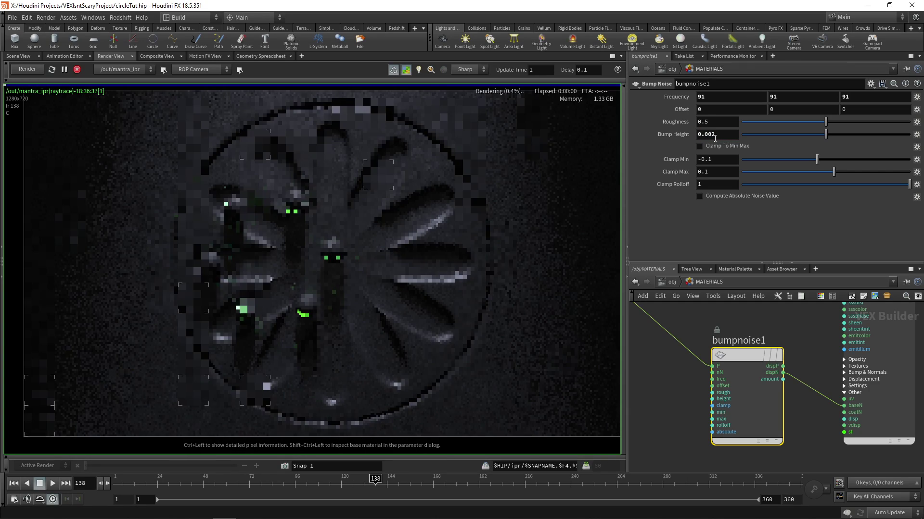
pyautogui.scroll(4, 423, 159)
pyautogui.moveTo(424, 158); pyautogui.dragTo(443, 205, button='right')
# Set the colour of the end point of ramp1 to light grey, 0.6667 in each channel.
pyautogui.moveTo(767, 325); pyautogui.dragTo(771, 349, button='middle')
pyautogui.click(770, 380)
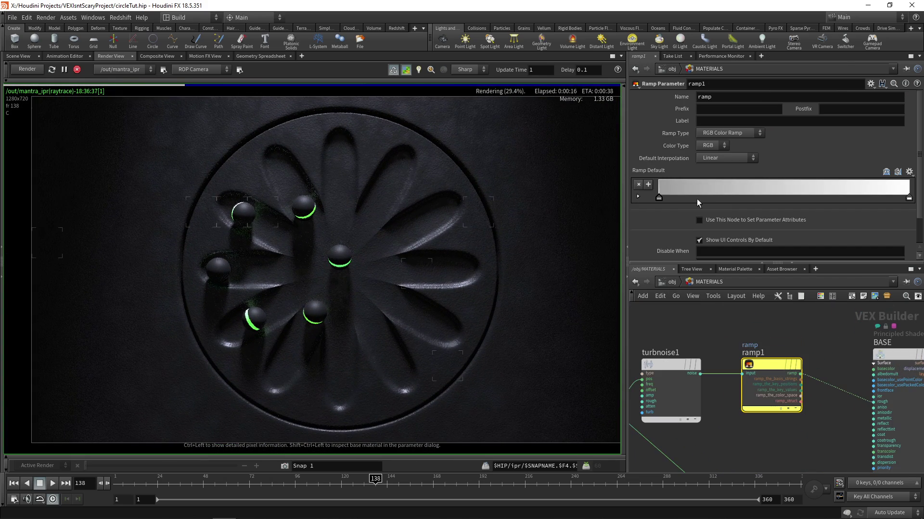
pyautogui.click(909, 199)
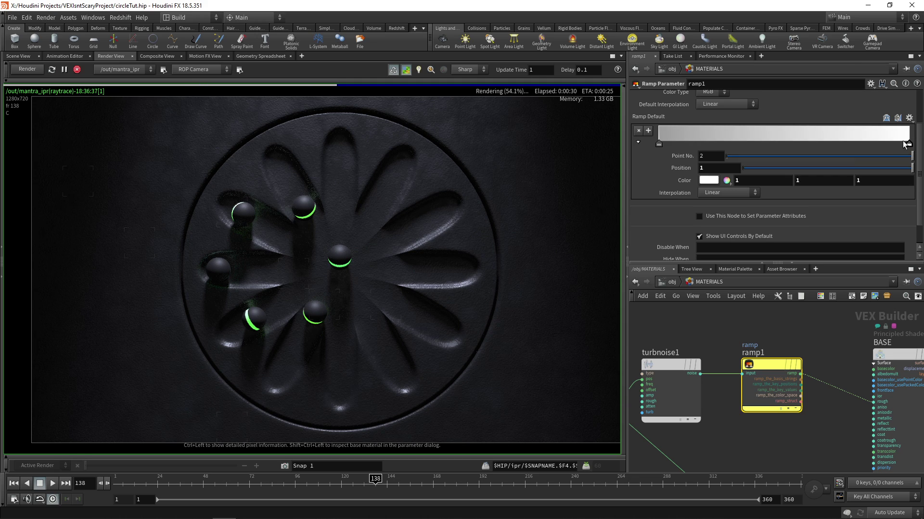
pyautogui.click(709, 181)
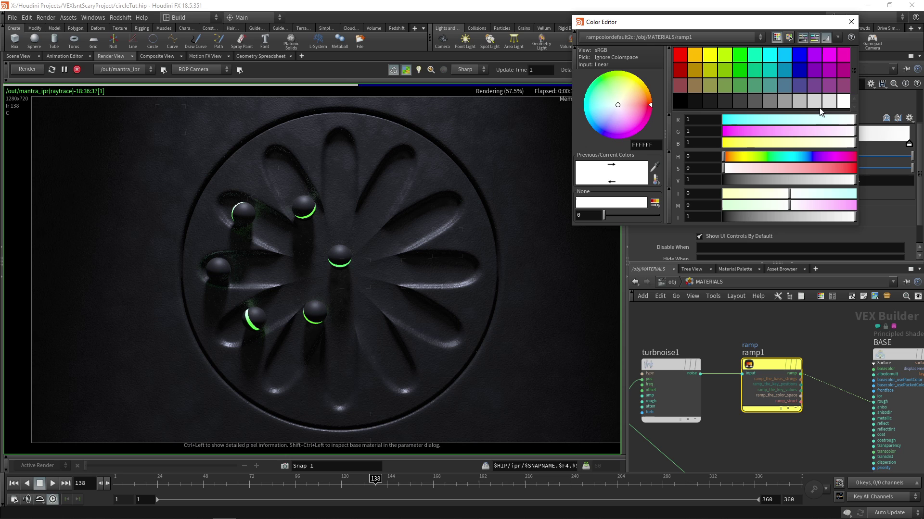
pyautogui.click(816, 106)
pyautogui.press('Escape')
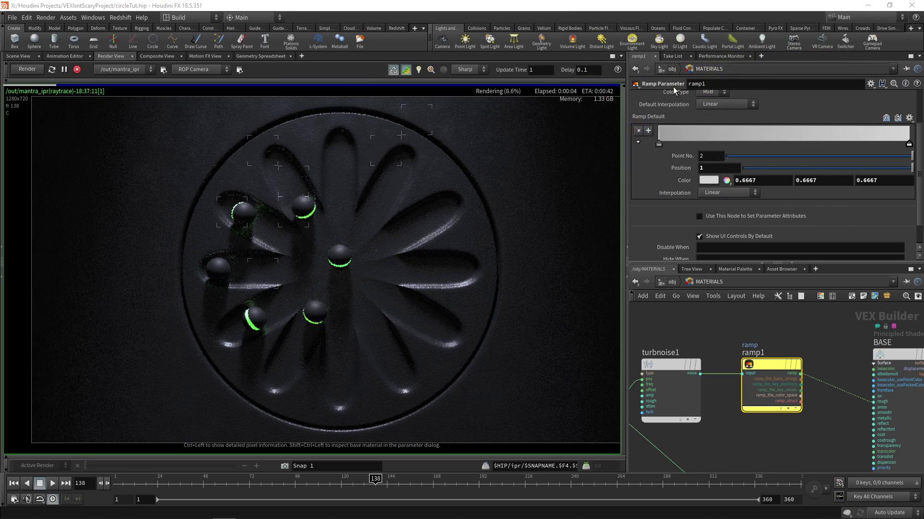
# Add a Trail node to the VEX_PROJECT network between material1 and SPHERES_GEO_OUT.
pyautogui.press('u')
pyautogui.doubleClick(696, 346)
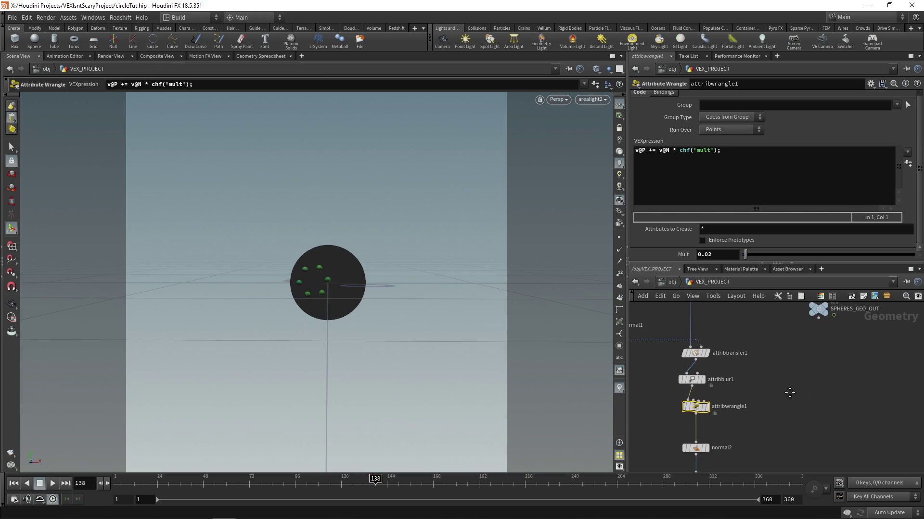
pyautogui.moveTo(755, 406); pyautogui.dragTo(772, 355, button='middle')
pyautogui.press('Tab')
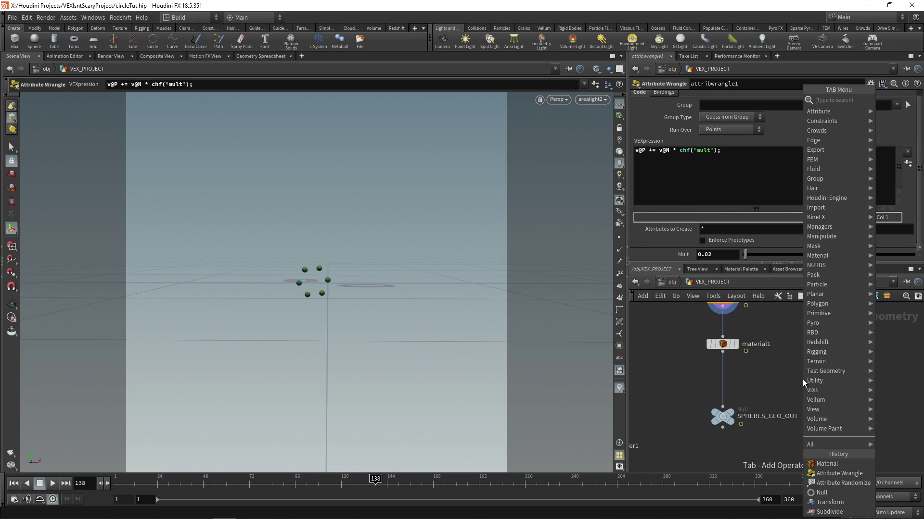
pyautogui.write('tra')
pyautogui.click(732, 111)
pyautogui.click(728, 375)
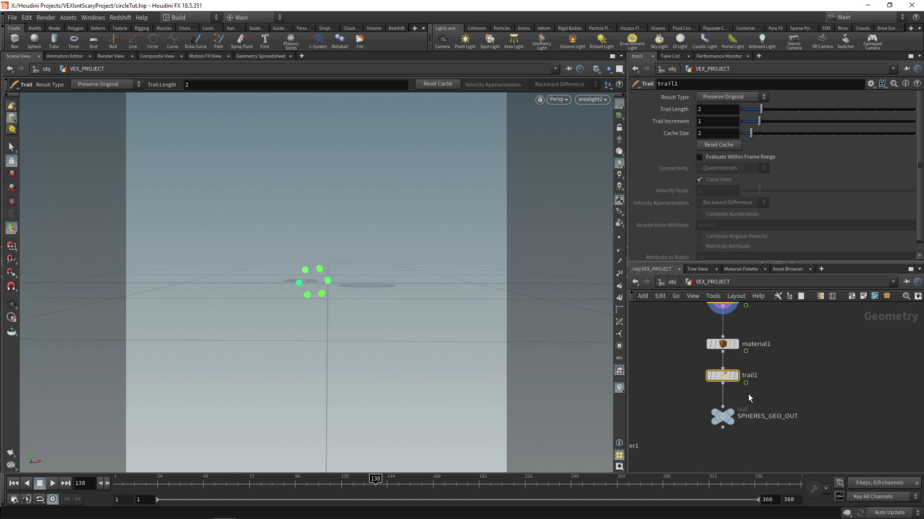
# Set trail1's result type to Compute Velocity and enable Match by Attribute.
pyautogui.click(752, 99)
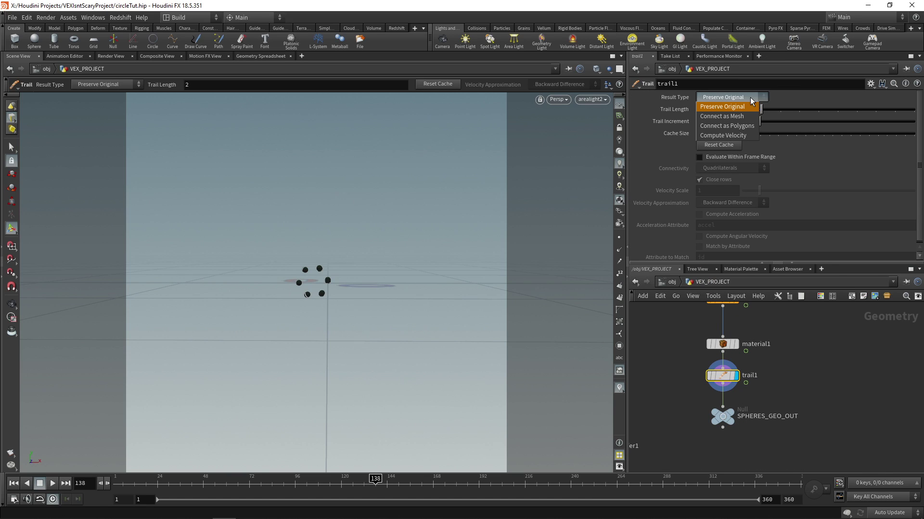
pyautogui.click(727, 135)
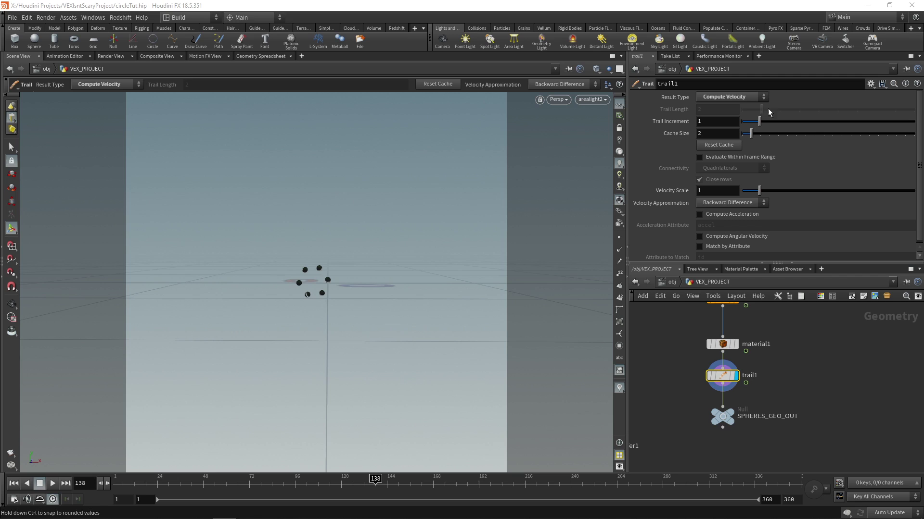
pyautogui.click(700, 247)
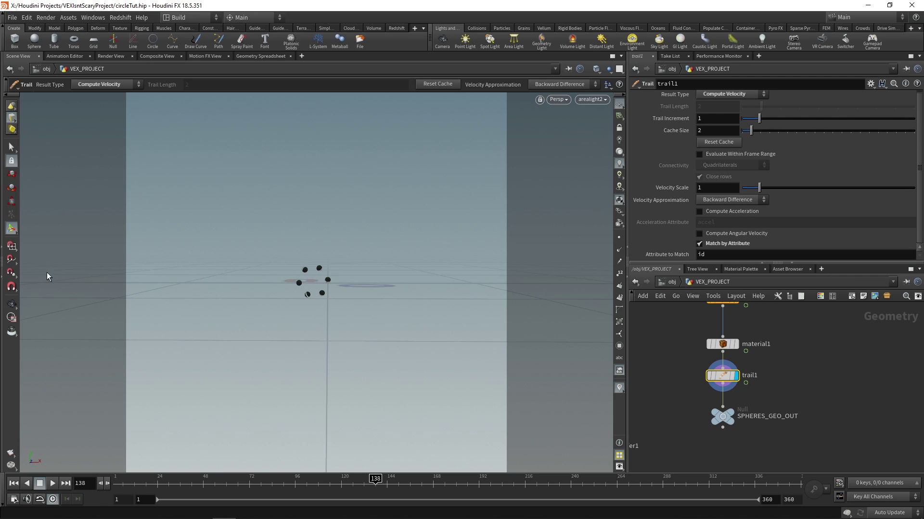
# Look at the spheres closely outside the light view and move the timeline to frame 103.
pyautogui.click(12, 304)
pyautogui.scroll(10, 315, 285)
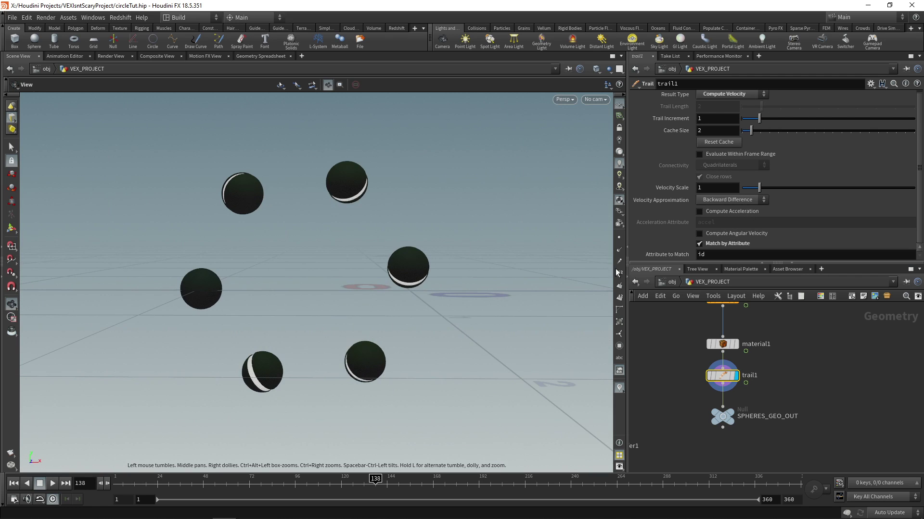
pyautogui.moveTo(375, 478); pyautogui.dragTo(308, 478)
# Set the SPHERES object's geometry velocity blur to Velocity Blur in its render sampling settings.
pyautogui.click(672, 282)
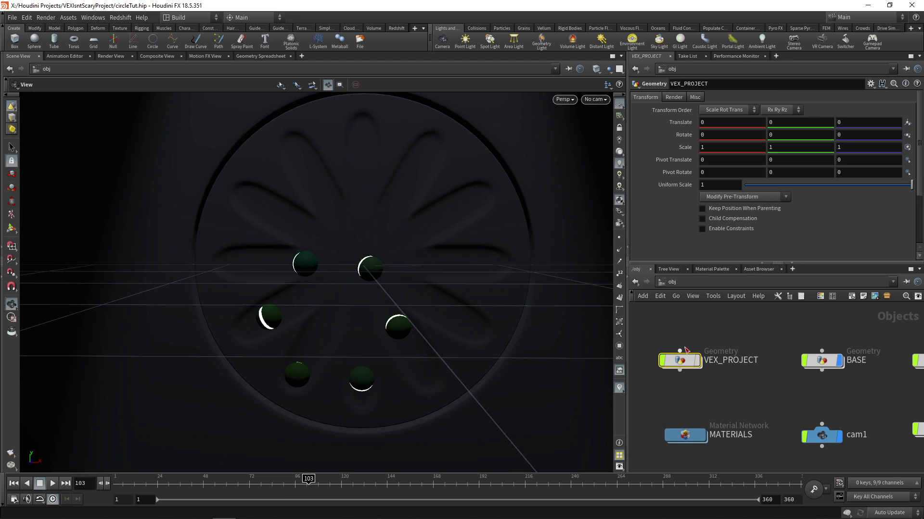
pyautogui.moveTo(841, 385); pyautogui.dragTo(721, 369, button='middle')
pyautogui.click(793, 344)
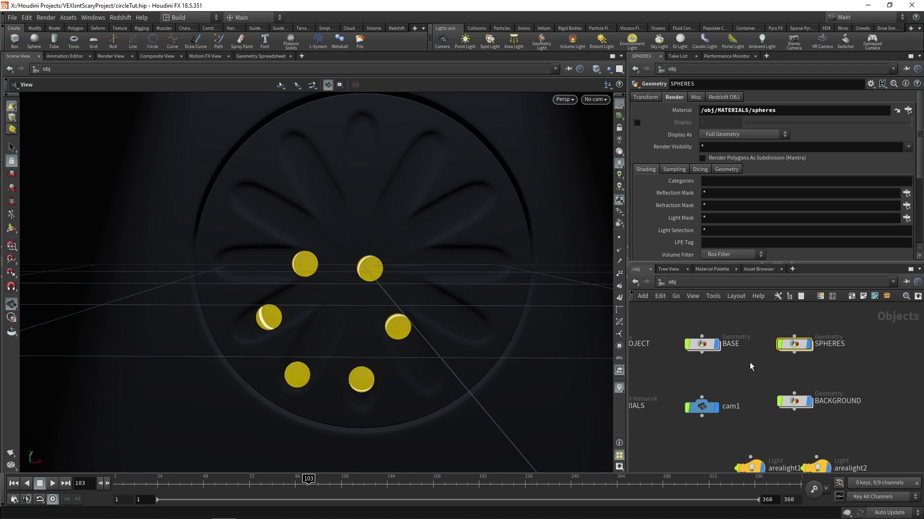
pyautogui.click(723, 169)
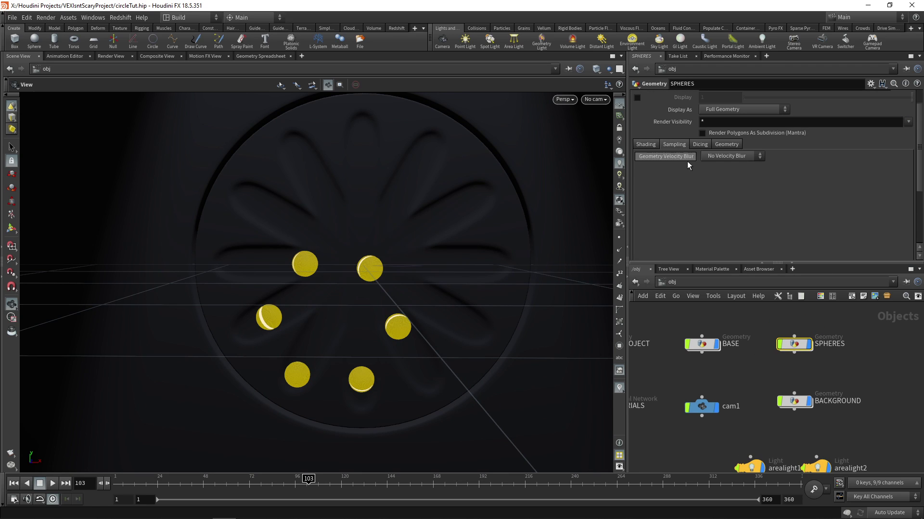
pyautogui.click(752, 157)
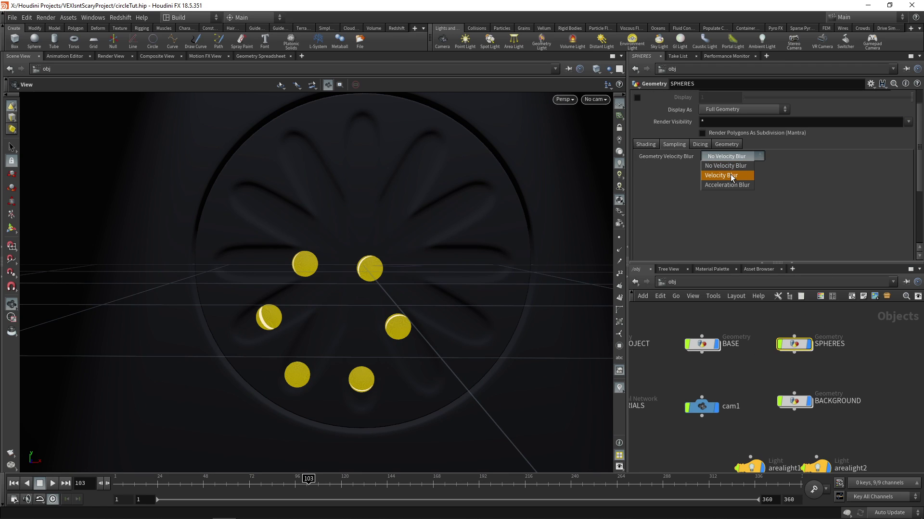
pyautogui.click(729, 175)
# Allow motion blur on the mantra_ipr render node in the out network.
pyautogui.click(689, 68)
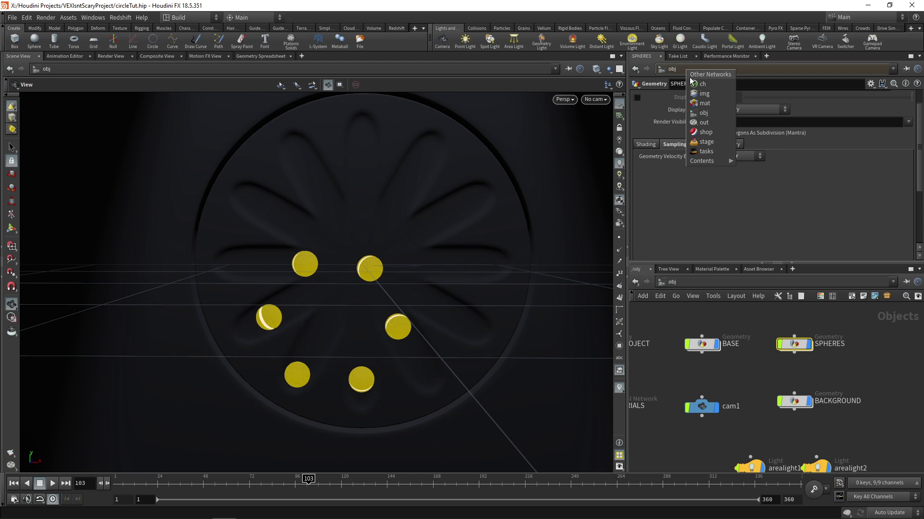
pyautogui.click(698, 122)
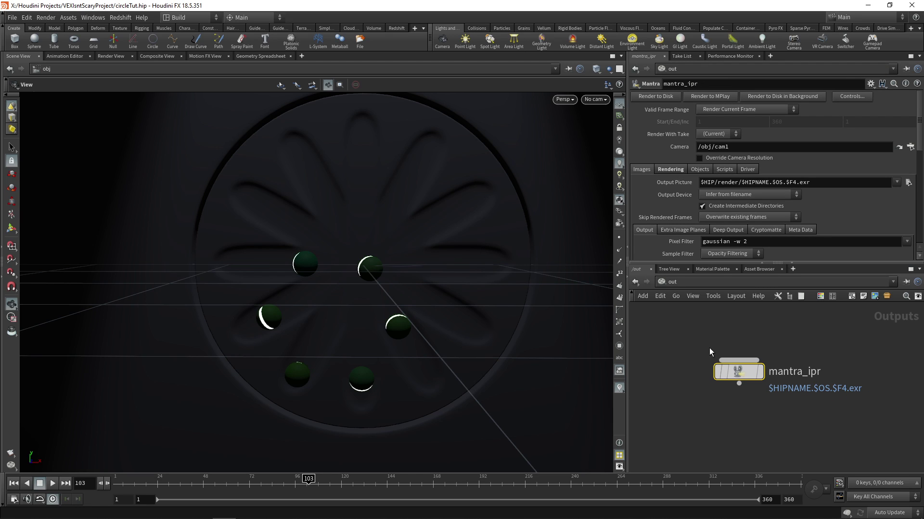
pyautogui.scroll(-2, 673, 188)
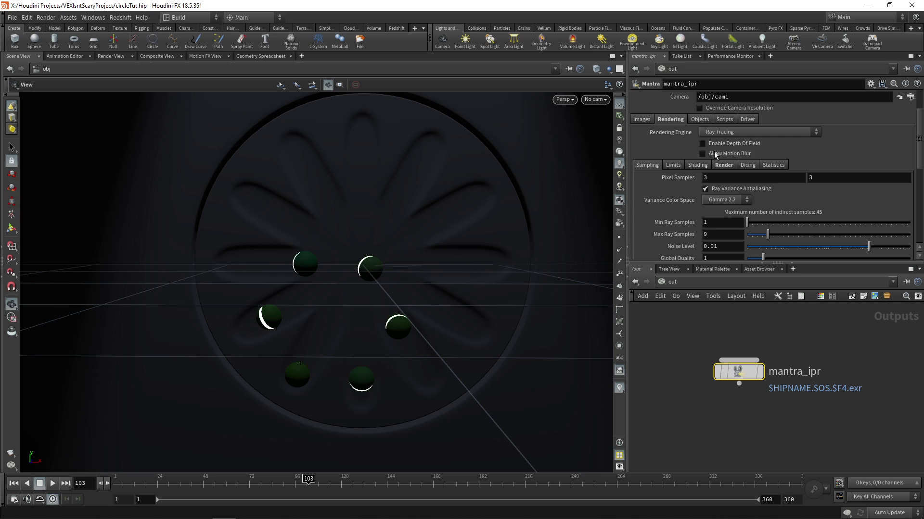
pyautogui.click(702, 153)
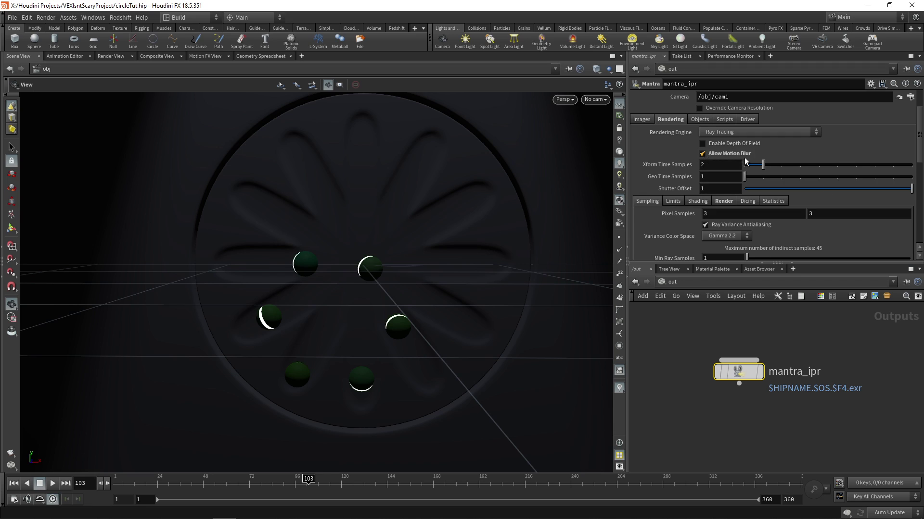
# Set mantra_ipr's output picture to vexprojectrender.$F.exr in the project's render folder.
pyautogui.click(641, 119)
pyautogui.scroll(2, 701, 207)
pyautogui.click(702, 206)
pyautogui.scroll(-1, 772, 198)
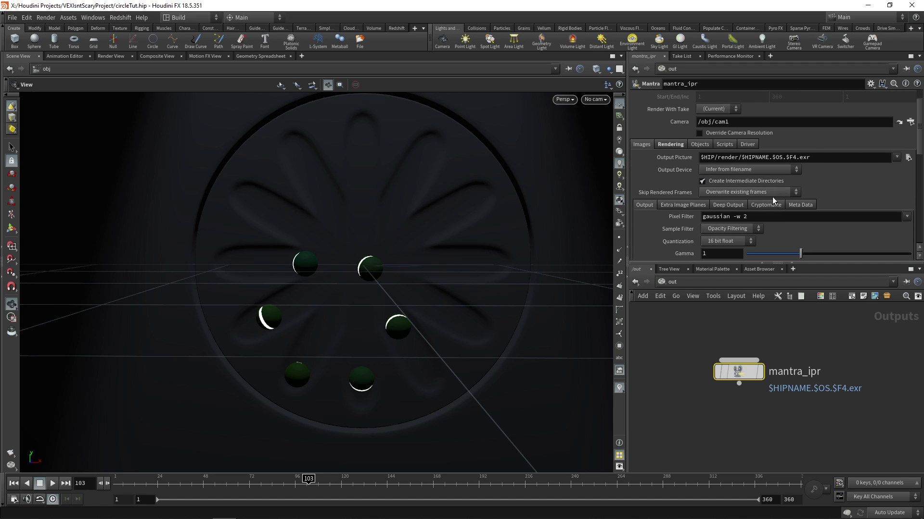
pyautogui.click(908, 157)
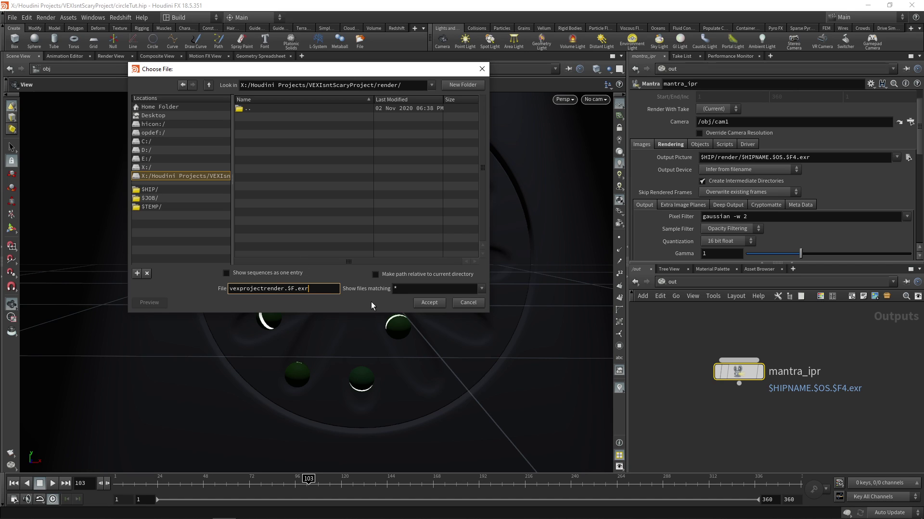
pyautogui.click(422, 303)
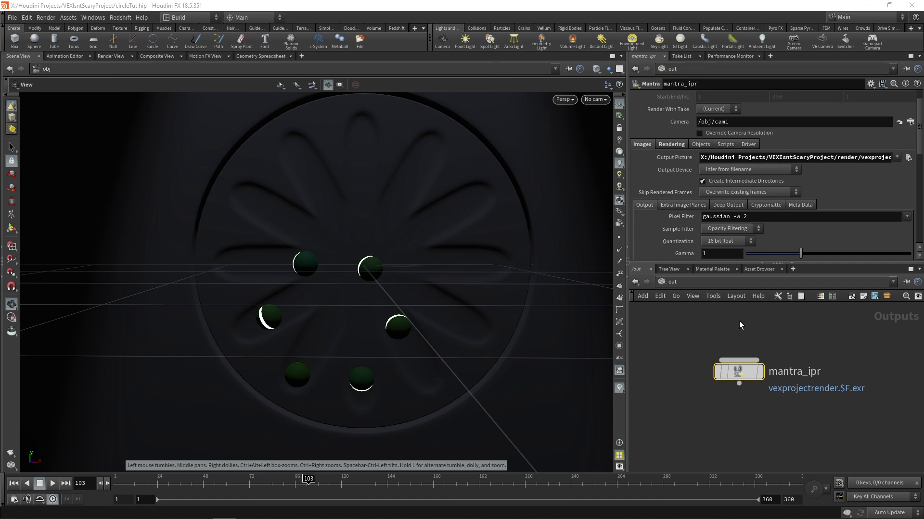
# Review cam1's resolution settings and its sampling settings, including shutter time.
pyautogui.scroll(1, 666, 106)
pyautogui.click(732, 383)
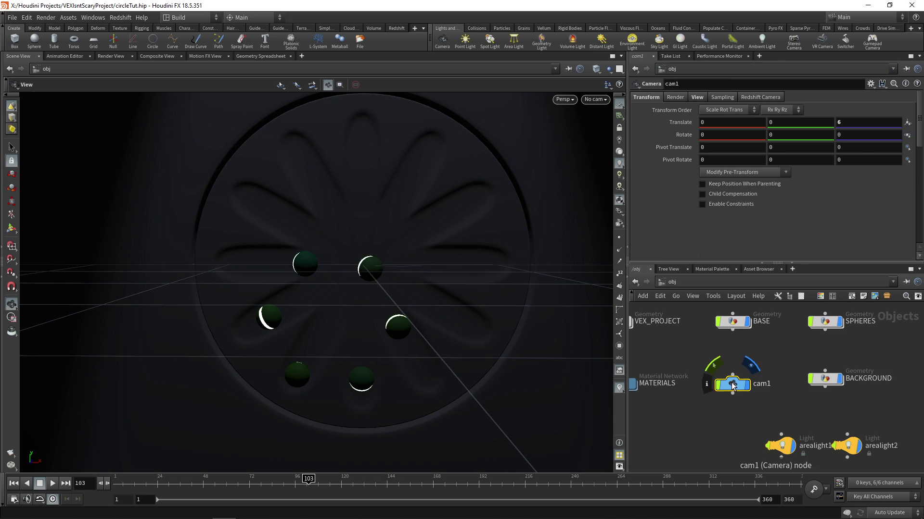
pyautogui.click(697, 97)
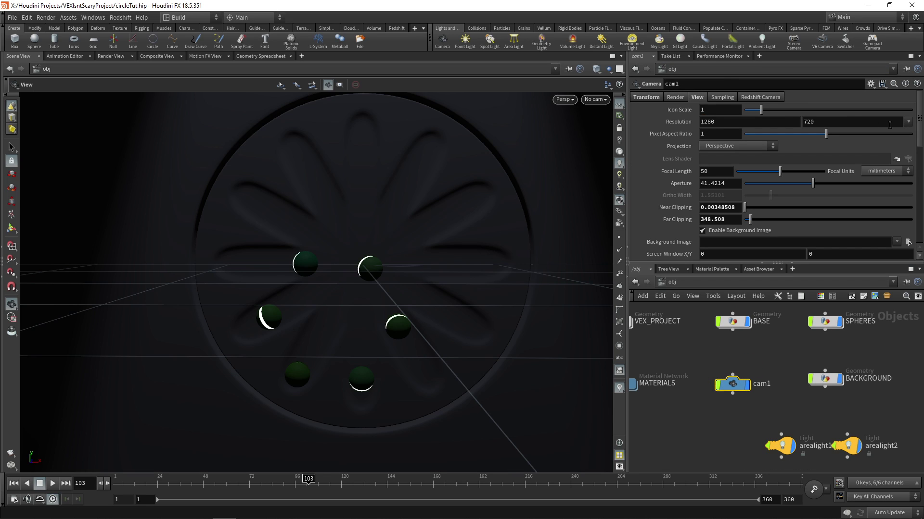
pyautogui.scroll(-5, 713, 159)
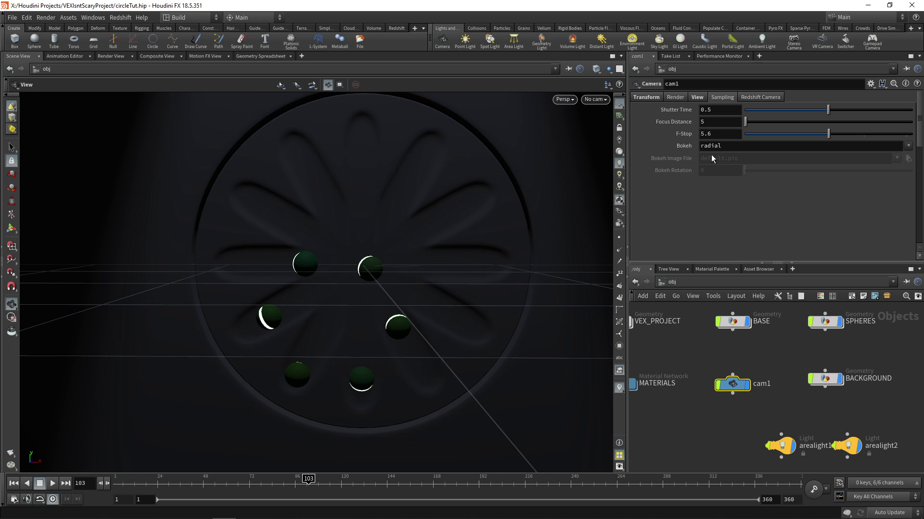
pyautogui.scroll(-3, 825, 404)
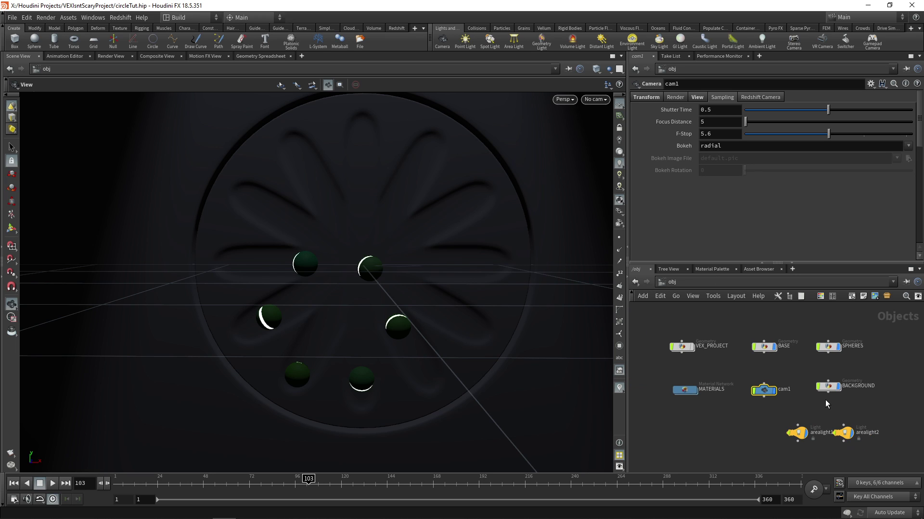
pyautogui.scroll(3, 824, 404)
# Examine the rendered spheres and grooves up close in the render view.
pyautogui.click(111, 55)
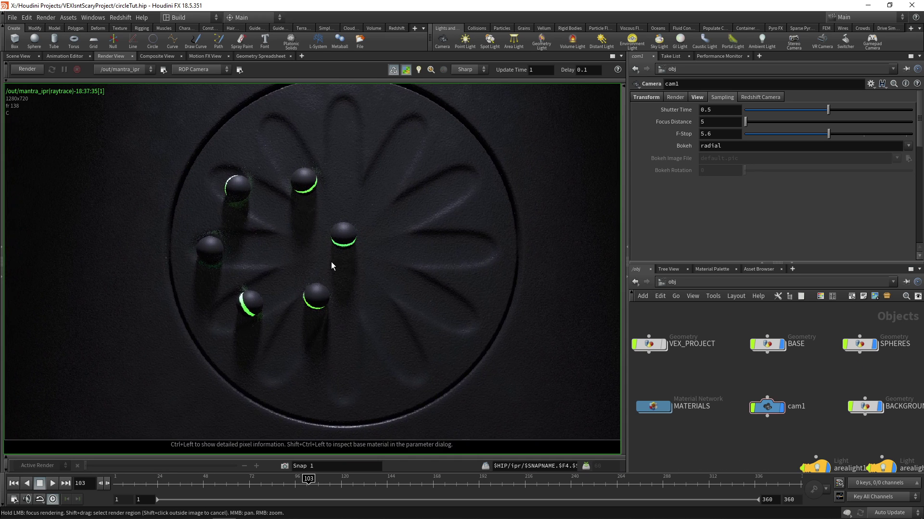
pyautogui.scroll(3, 331, 262)
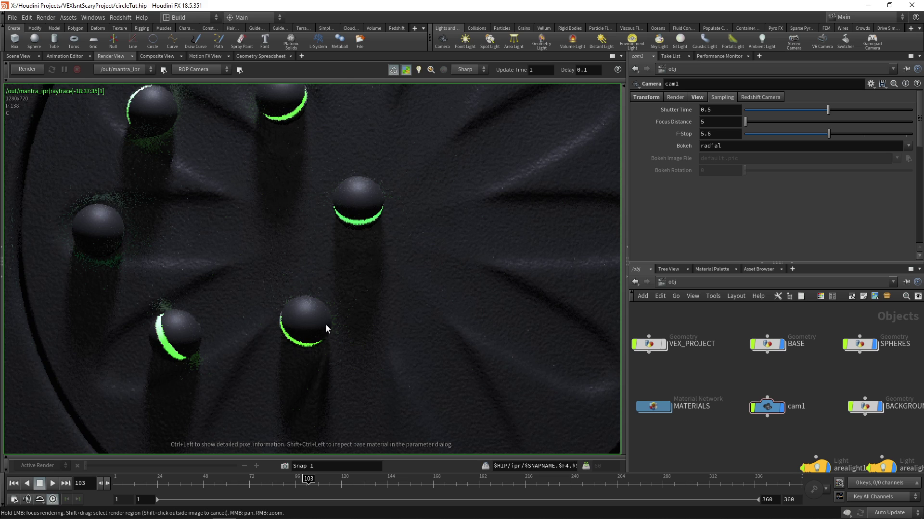
pyautogui.scroll(-5, 326, 329)
# Examine how global1's P output feeds the noise nodes in the MATERIALS network, and compare with the rendered surface.
pyautogui.click(678, 387)
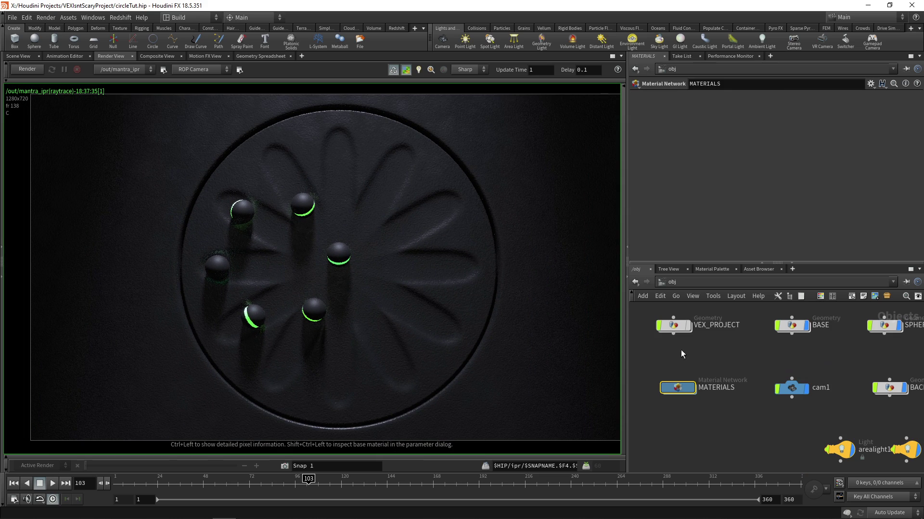
pyautogui.doubleClick(678, 387)
pyautogui.scroll(5, 706, 341)
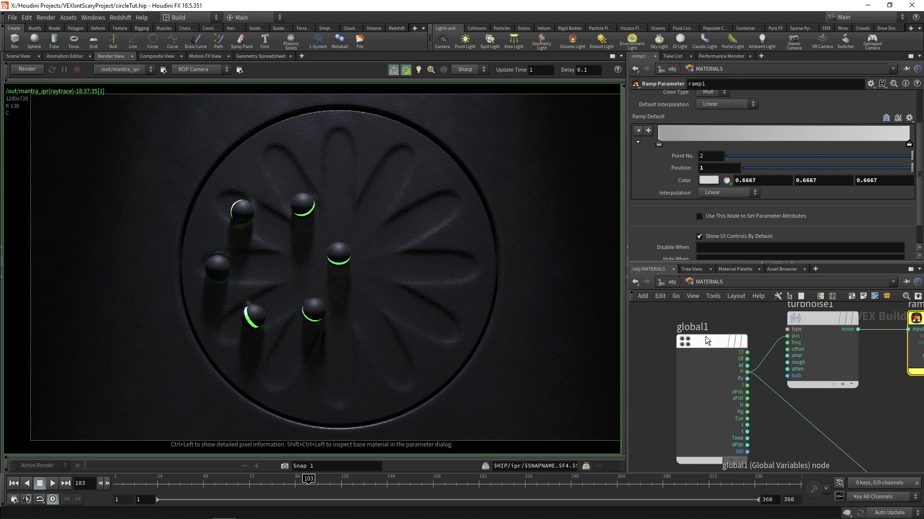
pyautogui.click(706, 341)
pyautogui.scroll(-3, 814, 406)
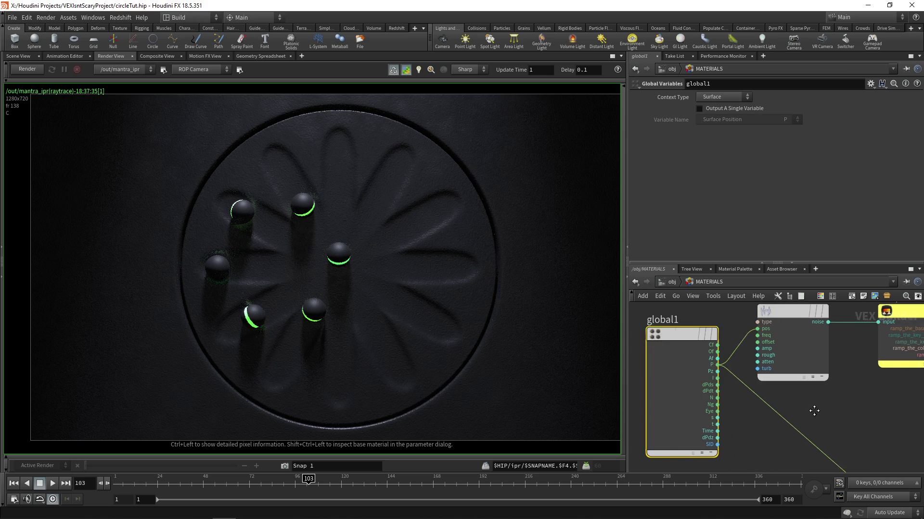
pyautogui.moveTo(709, 332); pyautogui.dragTo(700, 322, button='middle')
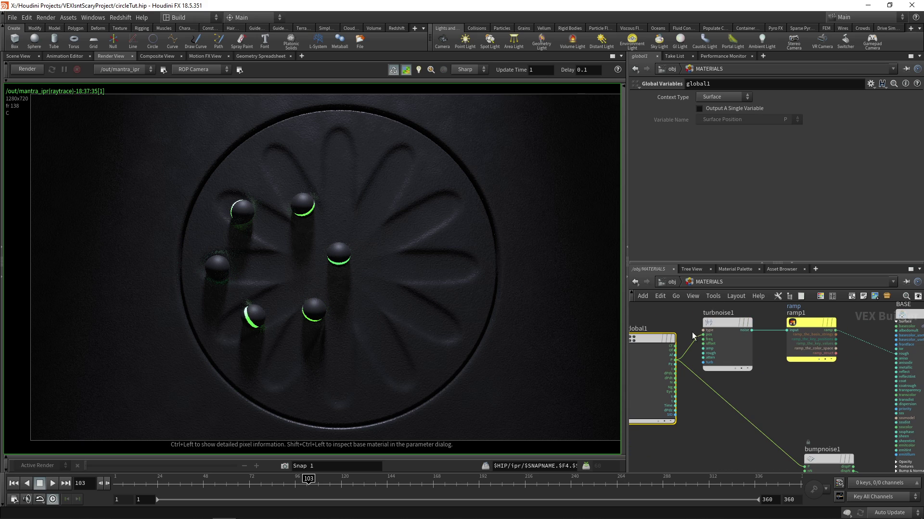
pyautogui.click(703, 335)
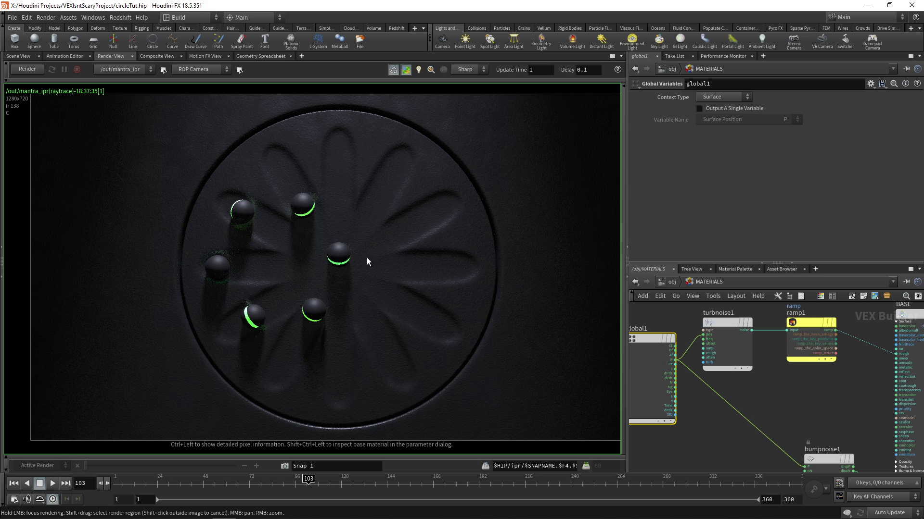
pyautogui.scroll(4, 281, 298)
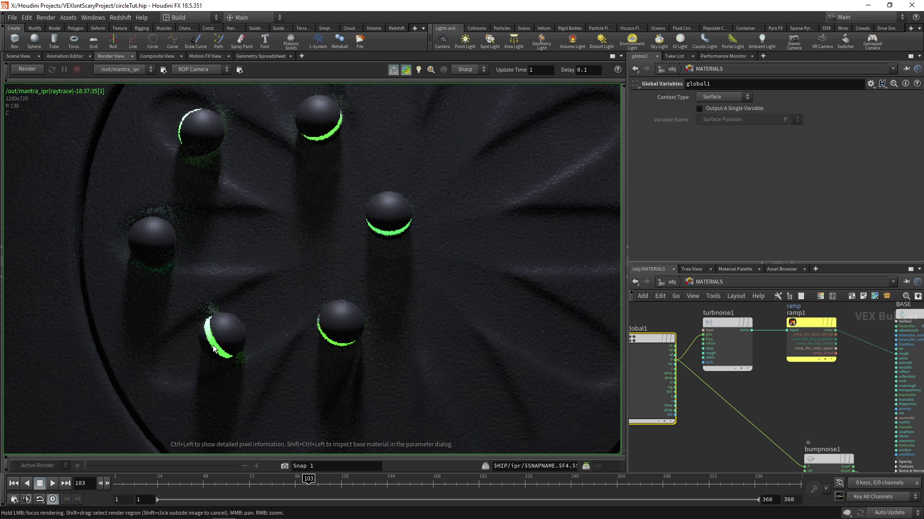
pyautogui.scroll(-4, 298, 331)
pyautogui.scroll(2, 776, 407)
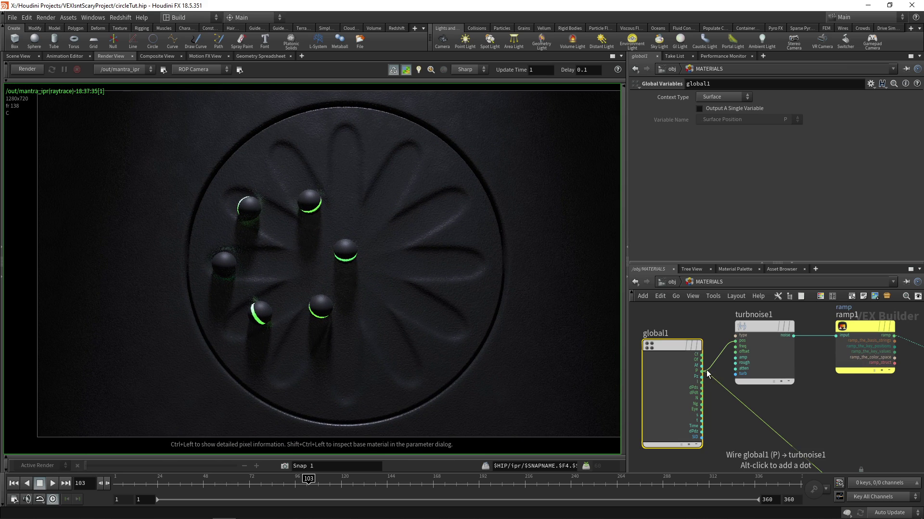
# Add a Rest Position node between polyextrude1 and copytopoints1 in VEX_PROJECT and display it.
pyautogui.click(665, 282)
pyautogui.doubleClick(691, 364)
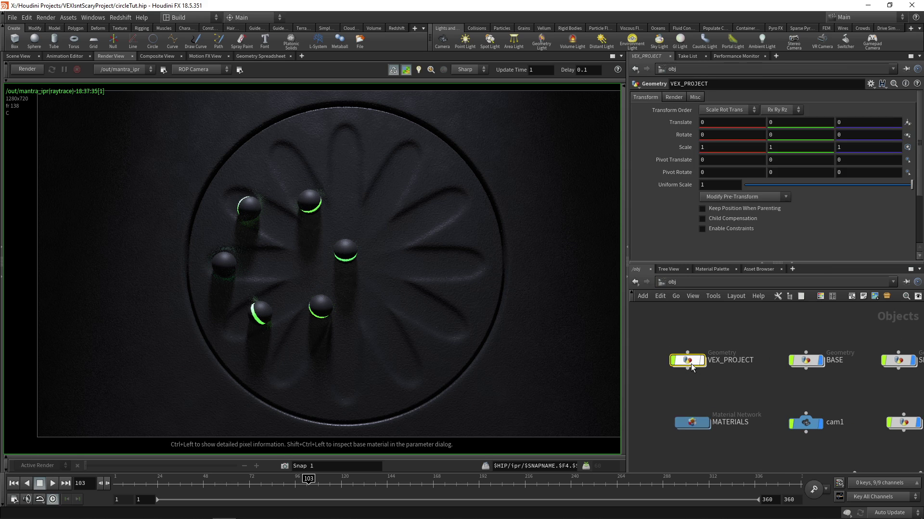
pyautogui.moveTo(718, 435); pyautogui.dragTo(718, 454)
pyautogui.press('Tab')
pyautogui.moveTo(769, 419); pyautogui.dragTo(783, 376, button='middle')
pyautogui.write('rest')
pyautogui.click(870, 100)
pyautogui.click(774, 399)
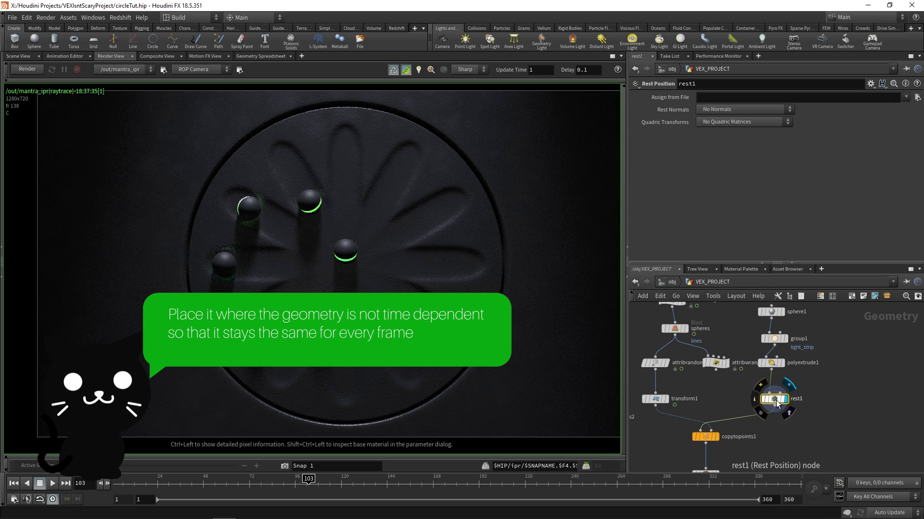
# Delete the existing sphere body shader from the MATERIALS network.
pyautogui.click(18, 56)
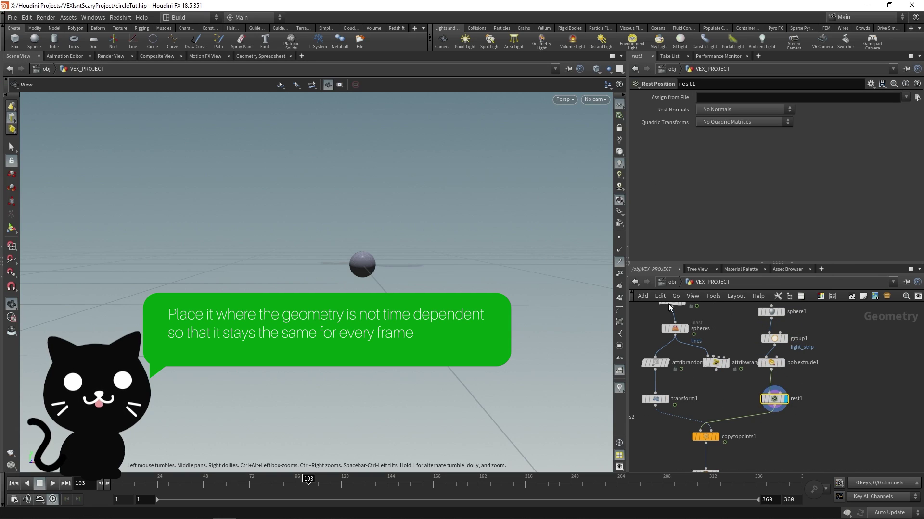
pyautogui.scroll(1, 821, 435)
pyautogui.scroll(-2, 821, 430)
pyautogui.moveTo(822, 430); pyautogui.dragTo(769, 338, button='middle')
pyautogui.middleClick(761, 326)
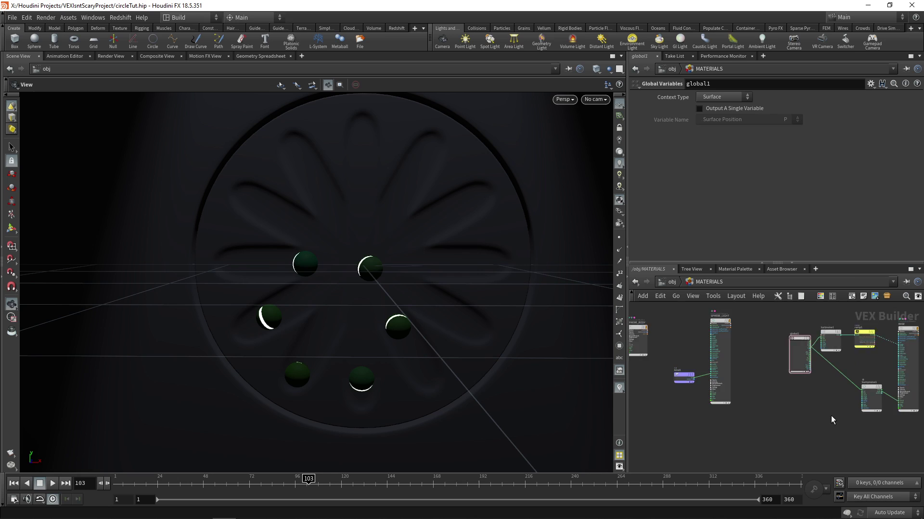
pyautogui.moveTo(831, 415); pyautogui.dragTo(735, 420, button='middle')
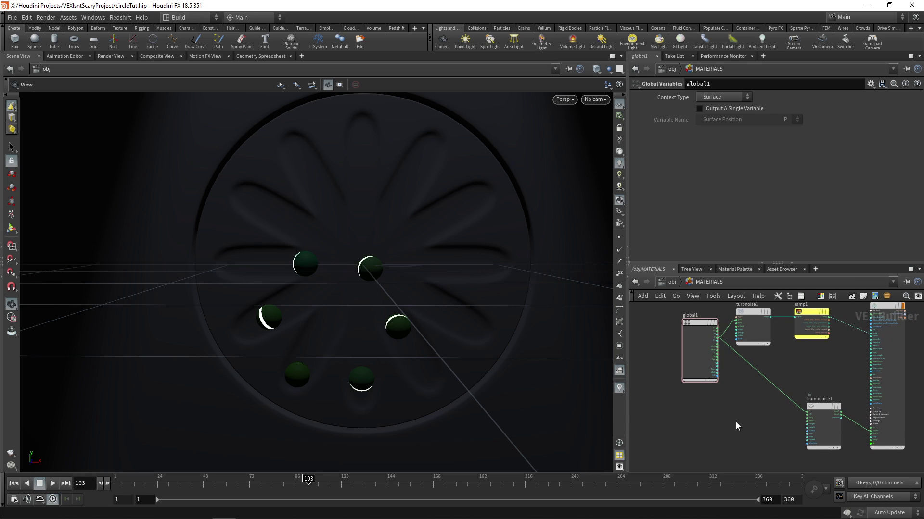
pyautogui.scroll(3, 735, 423)
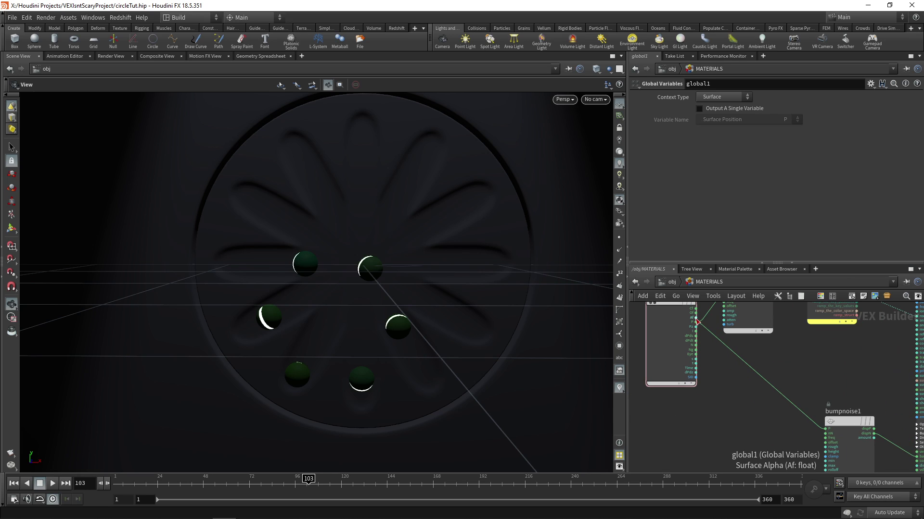
pyautogui.scroll(-3, 770, 408)
pyautogui.click(695, 344)
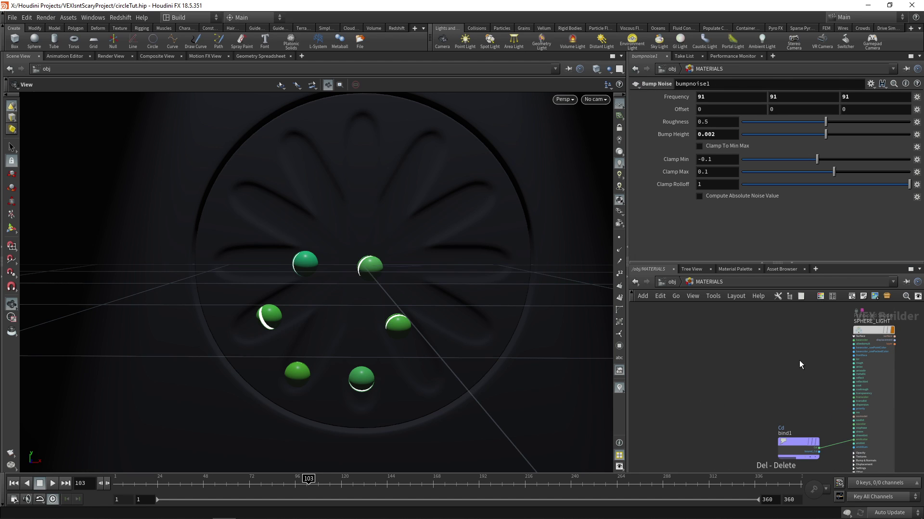
# Duplicate the BASE shader together with its global, turbulent noise, ramp and bump noise nodes.
pyautogui.moveTo(799, 359); pyautogui.dragTo(693, 361, button='middle')
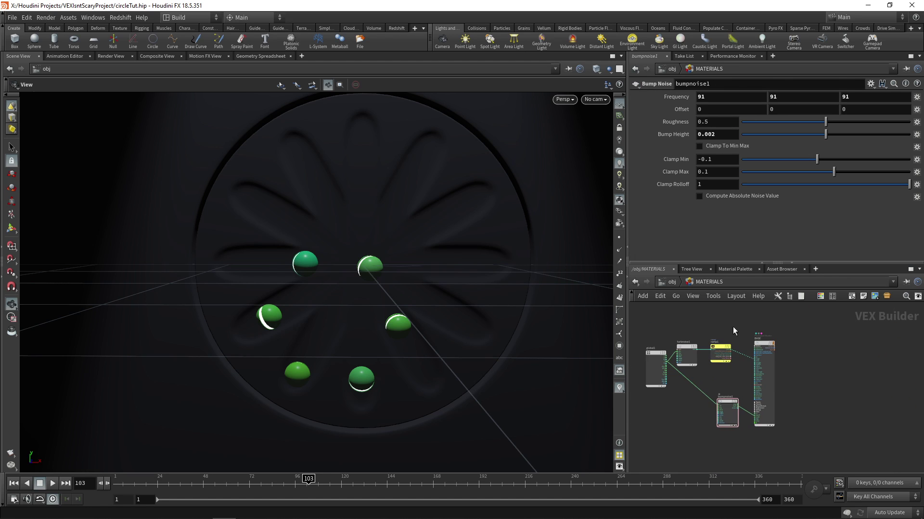
pyautogui.hotkey('ctrl', 'a')
pyautogui.scroll(-1, 775, 352)
pyautogui.hotkey('ctrl', 'c')
pyautogui.hotkey('ctrl', 'v')
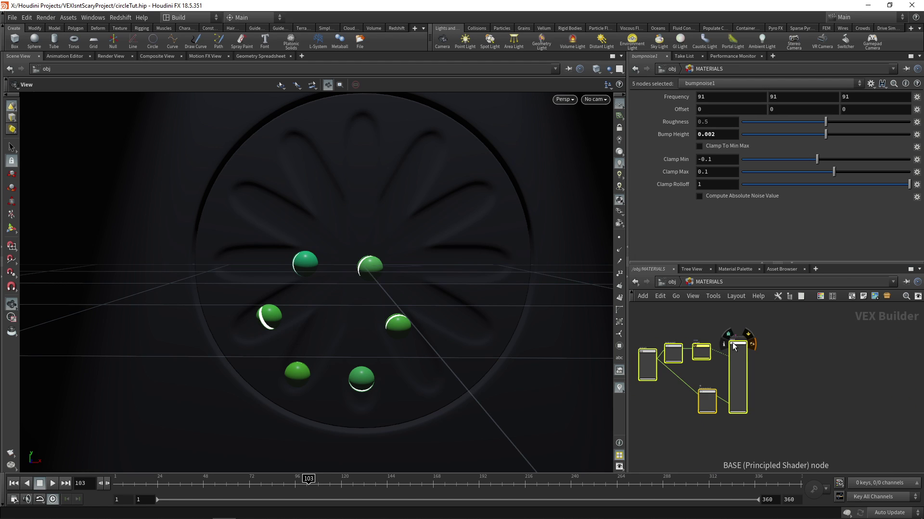
pyautogui.click(887, 346)
# Rename the duplicated Principled Shader as SPHERE_BODY.
pyautogui.scroll(5, 818, 365)
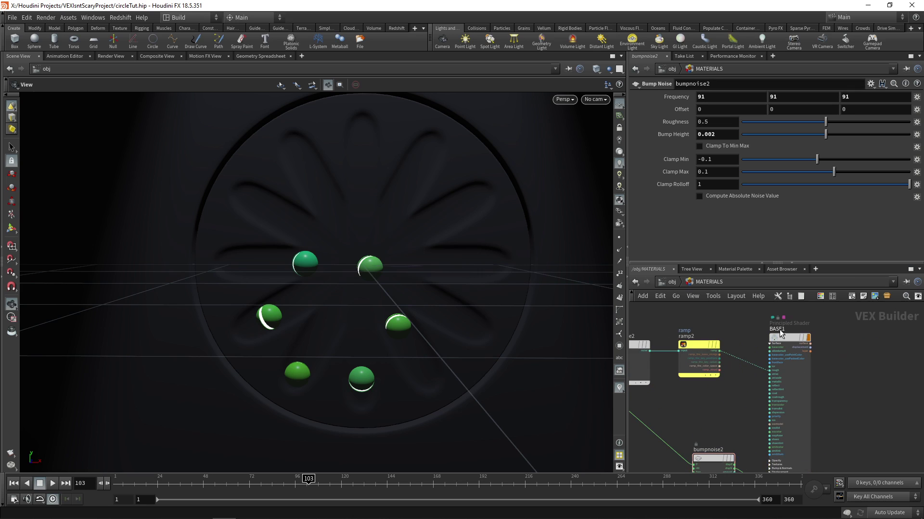
pyautogui.doubleClick(779, 330)
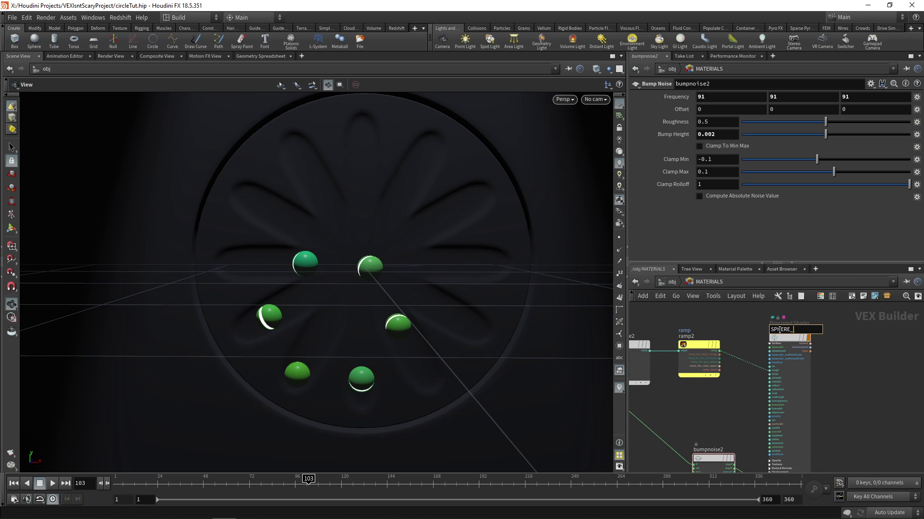
pyautogui.write('SPHERE_BODY')
pyautogui.press('Return')
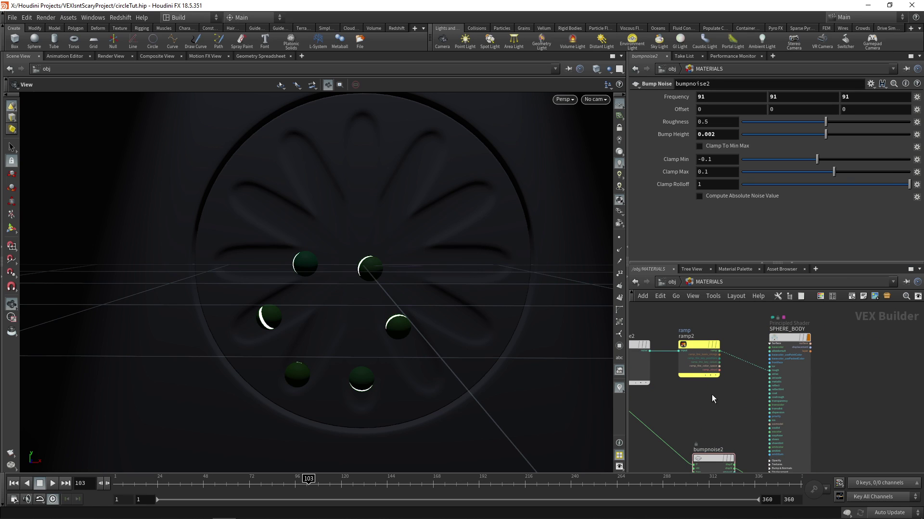
# Add a Bind node to the SPHERE_BODY network, named rest and with type 3 Floats (vector).
pyautogui.press('Tab')
pyautogui.write('bind')
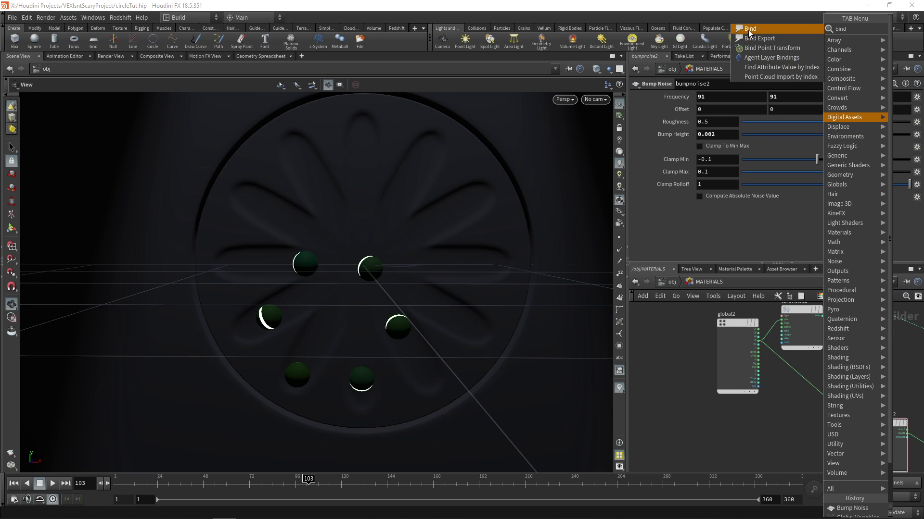
pyautogui.click(749, 29)
pyautogui.write('rest')
pyautogui.click(731, 110)
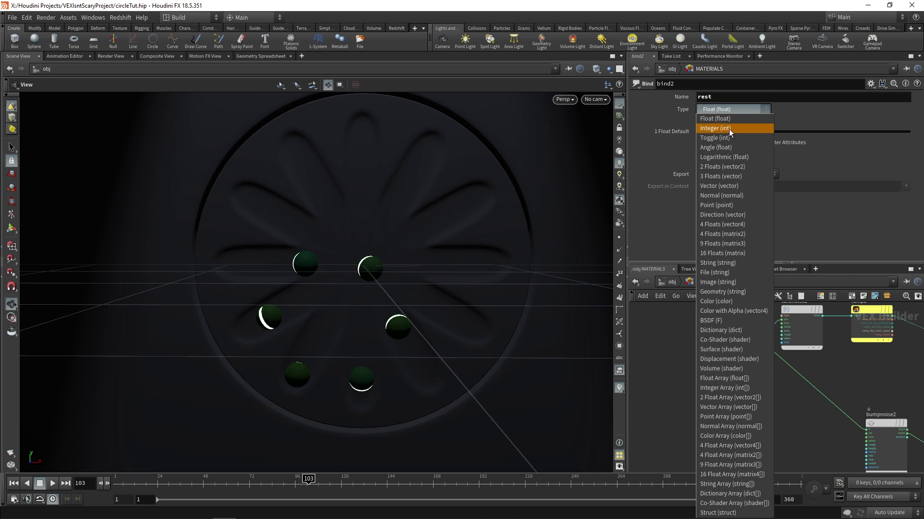
pyautogui.click(717, 177)
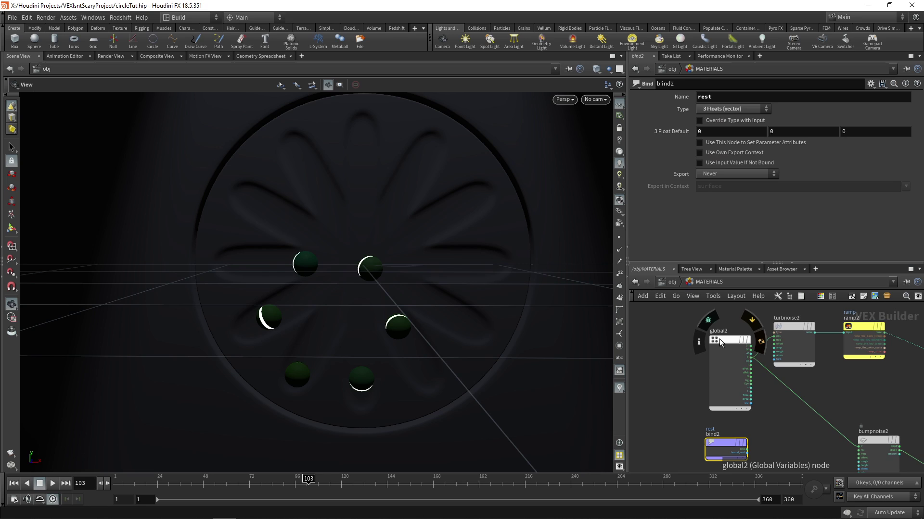
# Delete global2 and wire the Bind node's rest output into turbnoise2's pos and bumpnoise2's P inputs.
pyautogui.click(741, 356)
pyautogui.press('Delete')
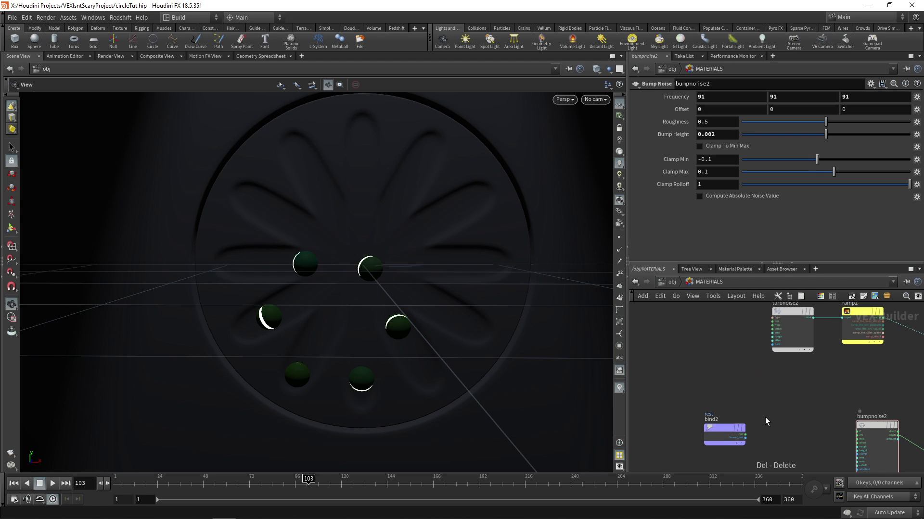
pyautogui.click(746, 435)
pyautogui.scroll(3, 745, 368)
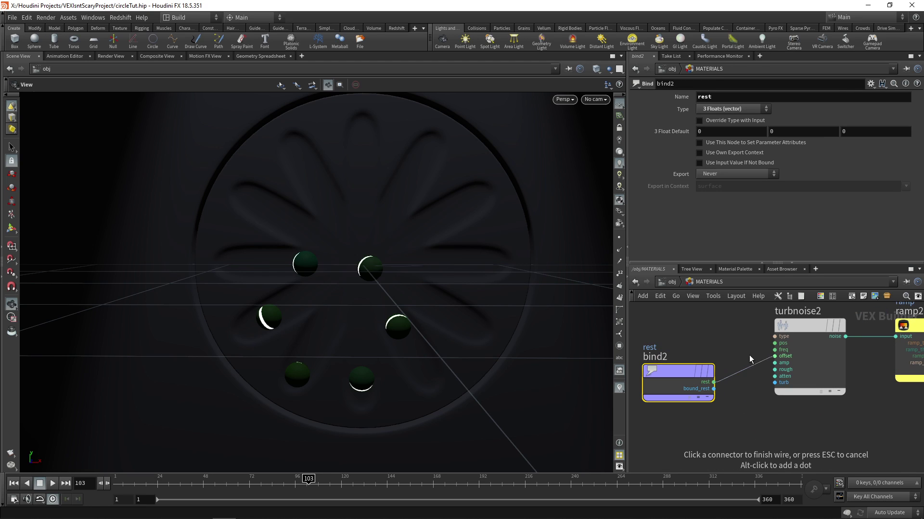
pyautogui.moveTo(803, 423); pyautogui.dragTo(755, 327, button='middle')
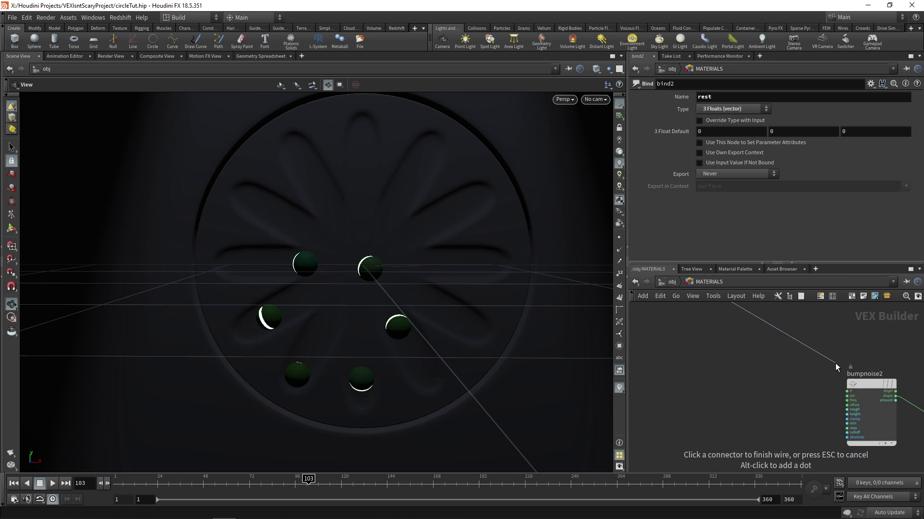
pyautogui.click(798, 378)
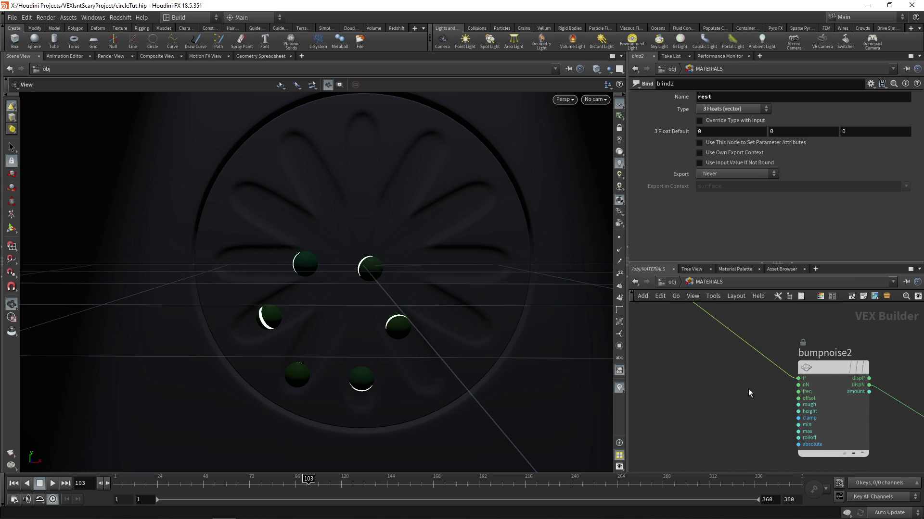
pyautogui.scroll(-2, 813, 395)
# Render the current frame in the render view with the mantra_ipr output.
pyautogui.click(114, 56)
pyautogui.click(34, 70)
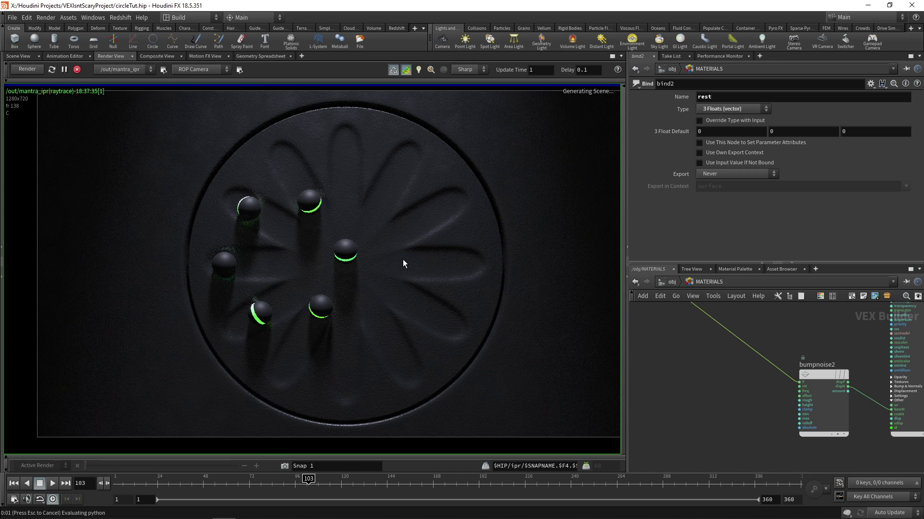
pyautogui.moveTo(362, 296); pyautogui.dragTo(336, 250, button='right')
# Set the Velocity Scale of trail1 in VEX_PROJECT to 0.25.
pyautogui.click(671, 283)
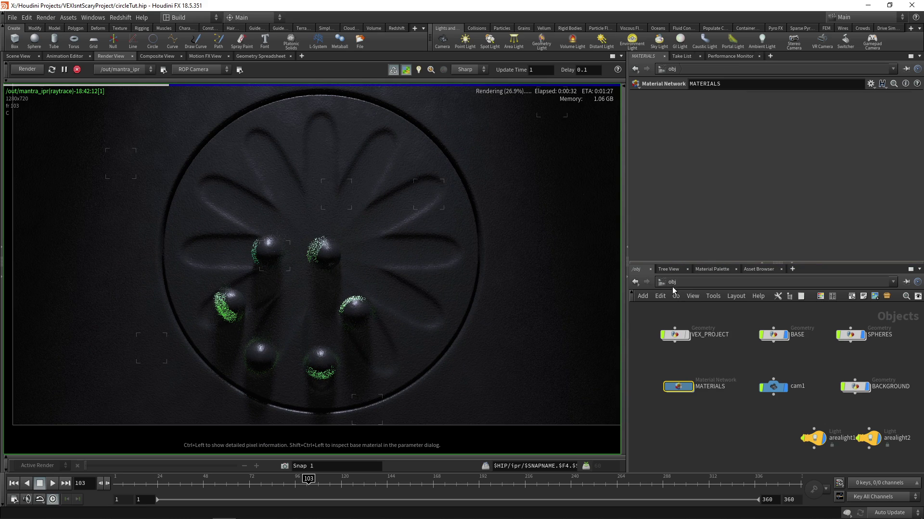
pyautogui.scroll(3, 761, 359)
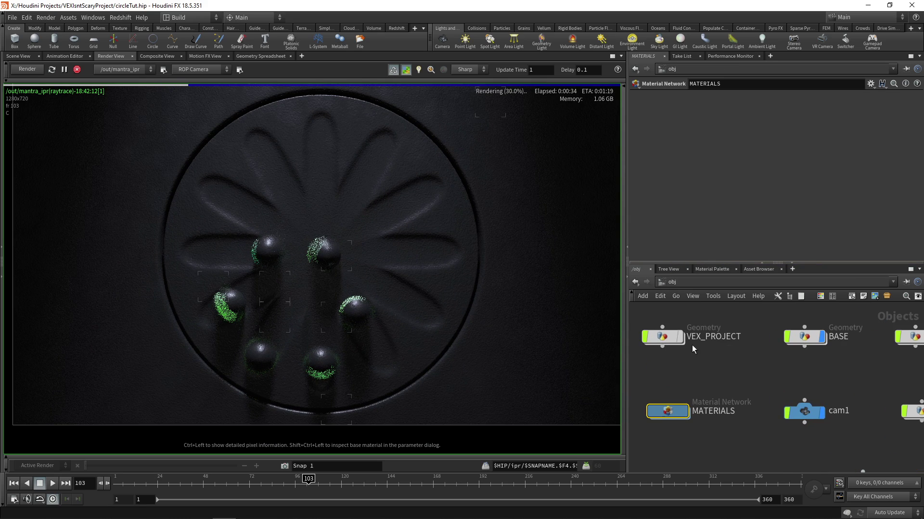
pyautogui.doubleClick(671, 336)
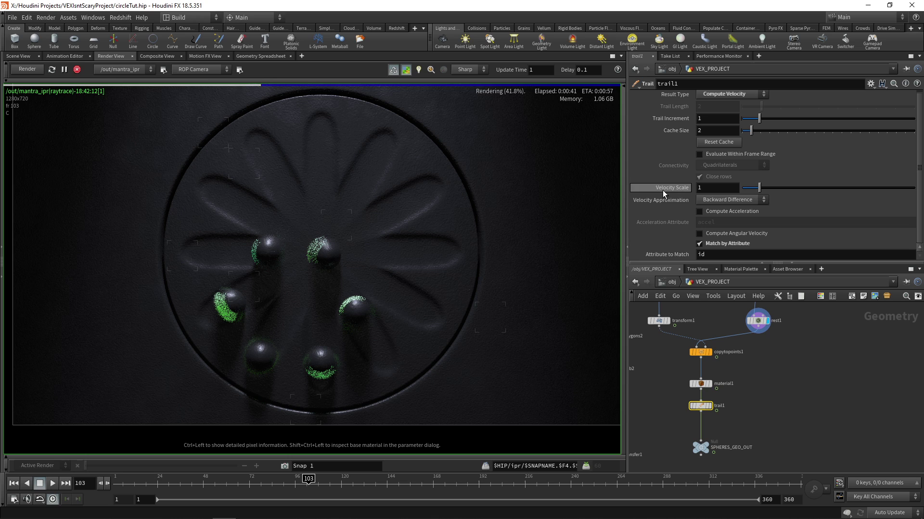
pyautogui.click(749, 191)
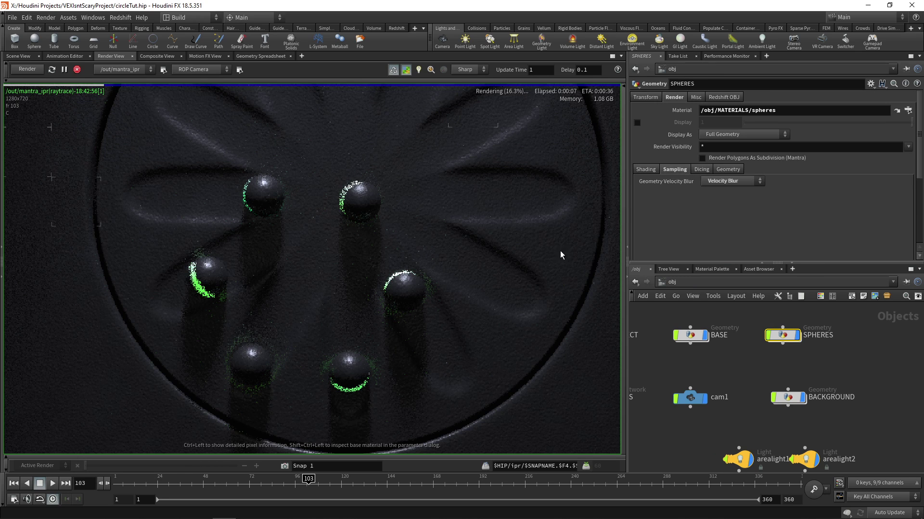
# Examine the motion blur on the rendered spheres and their light strips up close.
pyautogui.moveTo(560, 255); pyautogui.dragTo(529, 270, button='middle')
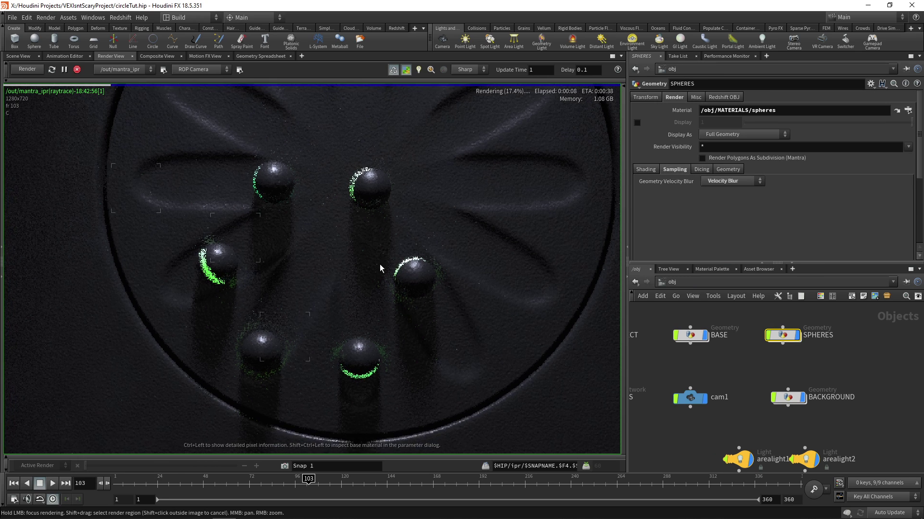
pyautogui.scroll(4, 481, 298)
pyautogui.scroll(-3, 430, 285)
pyautogui.scroll(2, 428, 282)
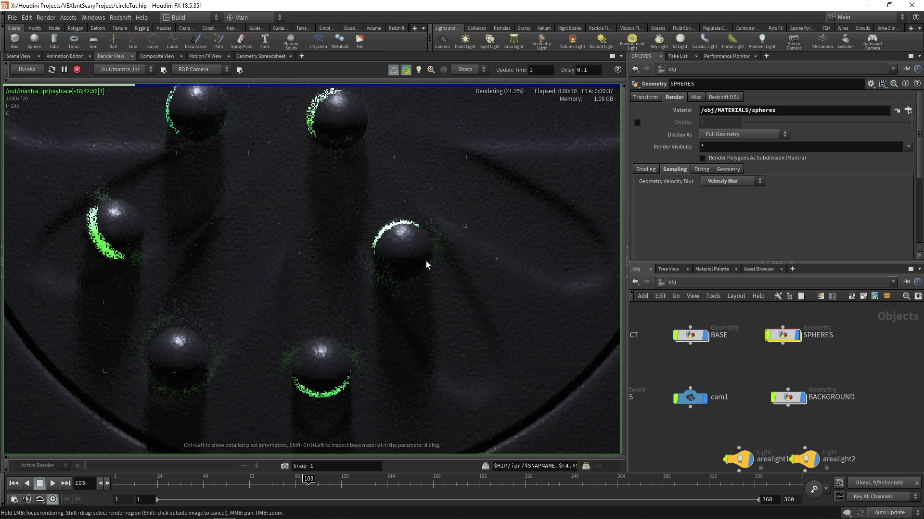
pyautogui.scroll(-1, 425, 270)
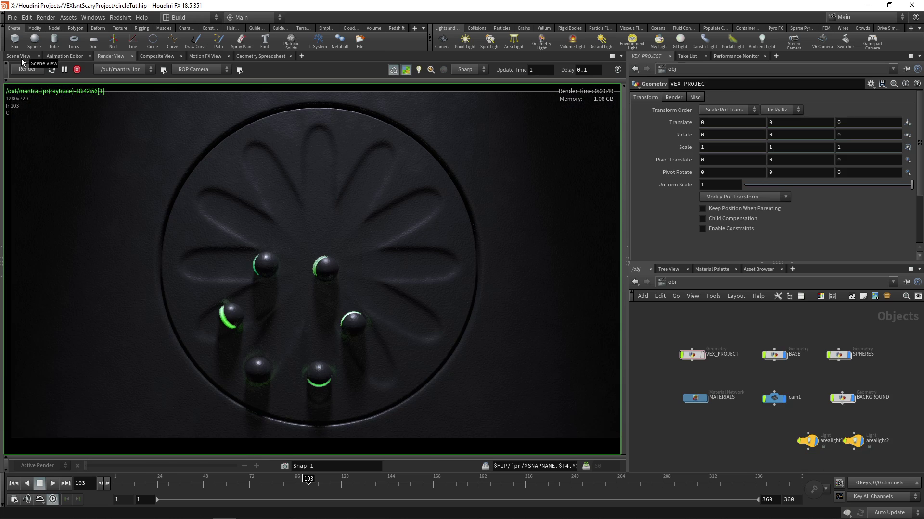
# Open the circle_setup wrangle's VEX code in the expanded editor, with a new line started after the loop's closing brace.
pyautogui.click(21, 58)
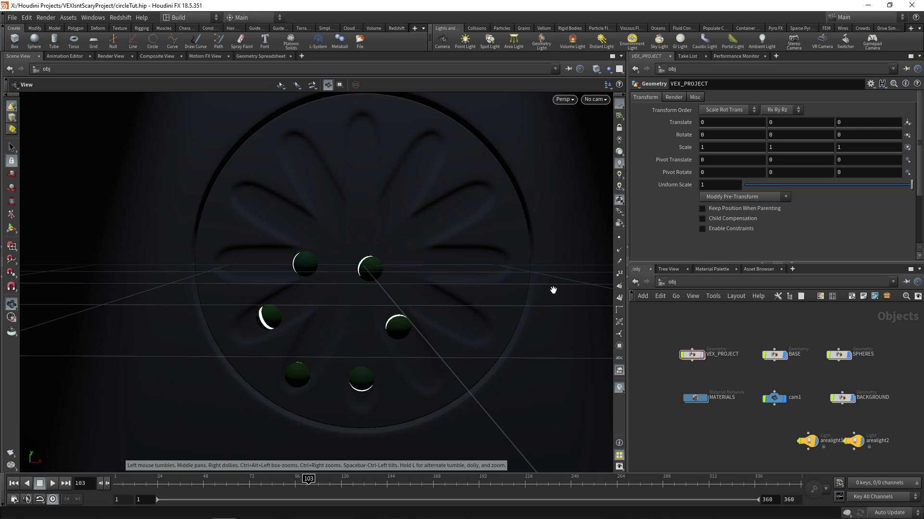
pyautogui.doubleClick(691, 356)
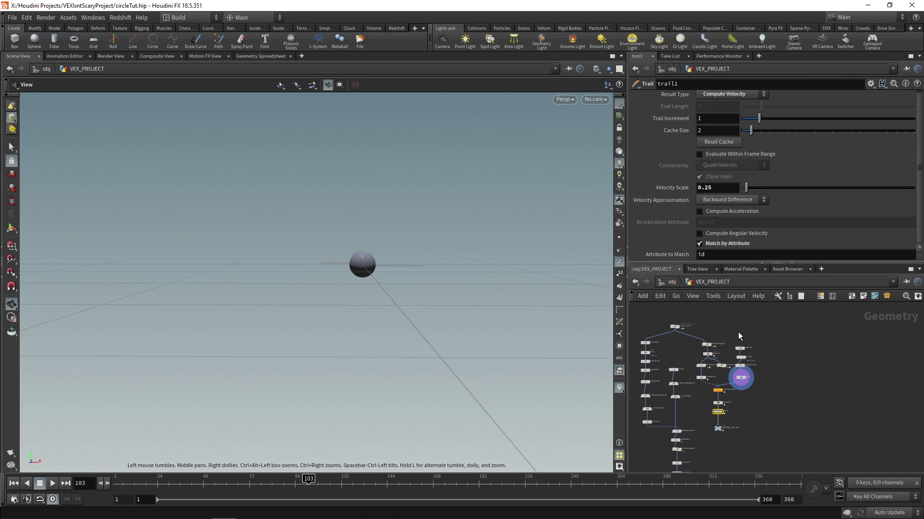
pyautogui.click(657, 330)
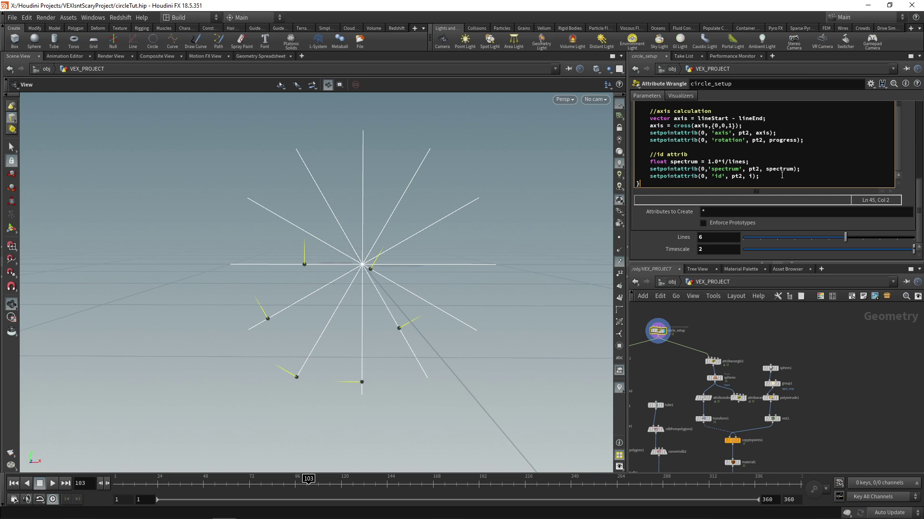
pyautogui.press('Return')
pyautogui.press('Return')
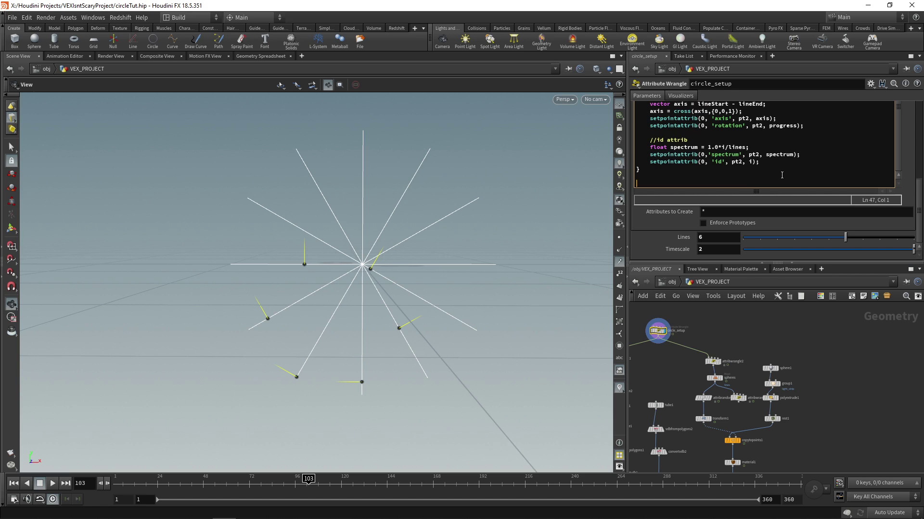
pyautogui.hotkey('alt', 'e')
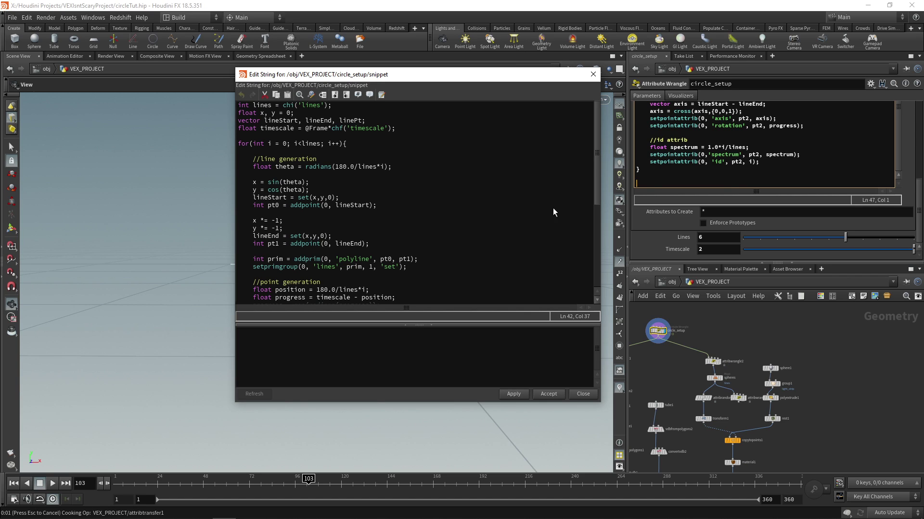
pyautogui.scroll(-7, 595, 166)
pyautogui.click(256, 302)
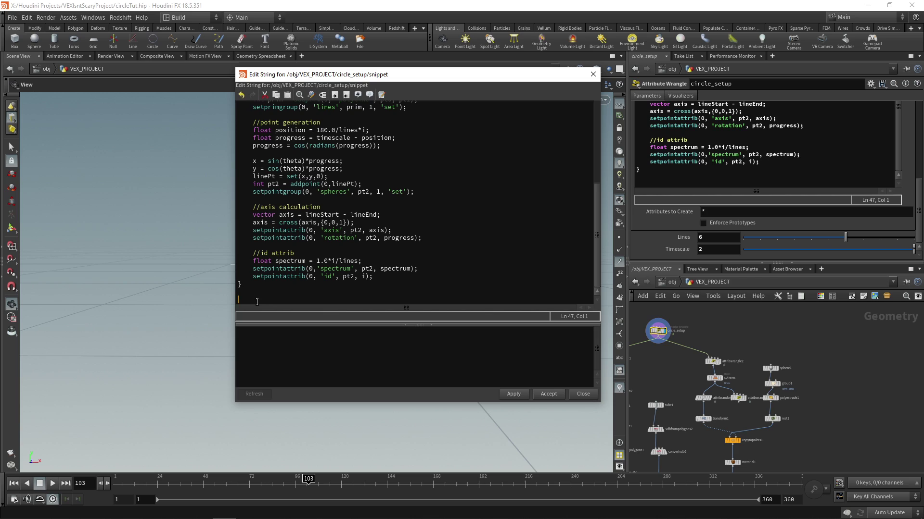
# Add the lines x = sin(radians(timescale)); and y = cos(radians(timescale)); after the loop in circle_setup's code.
pyautogui.write('x = sin(ra')
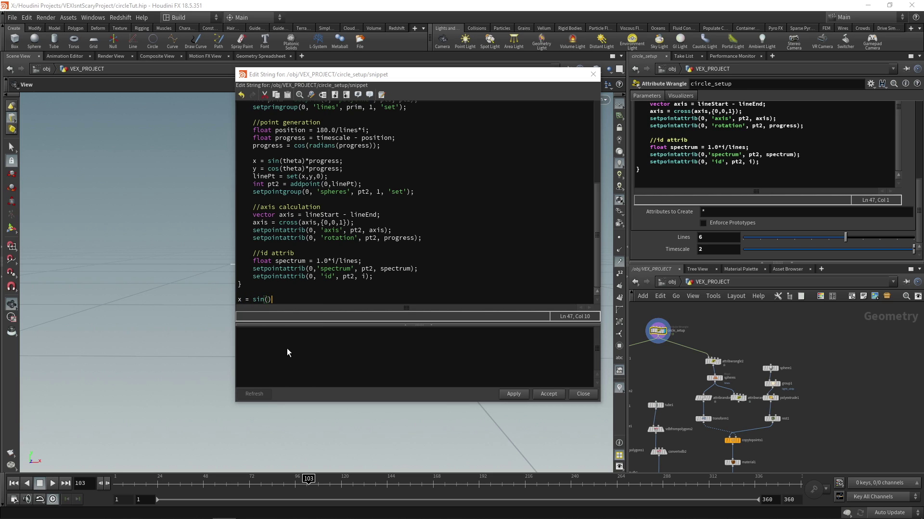
pyautogui.write('dians(timescale));')
pyautogui.press('Return')
pyautogui.write('y = cos()')
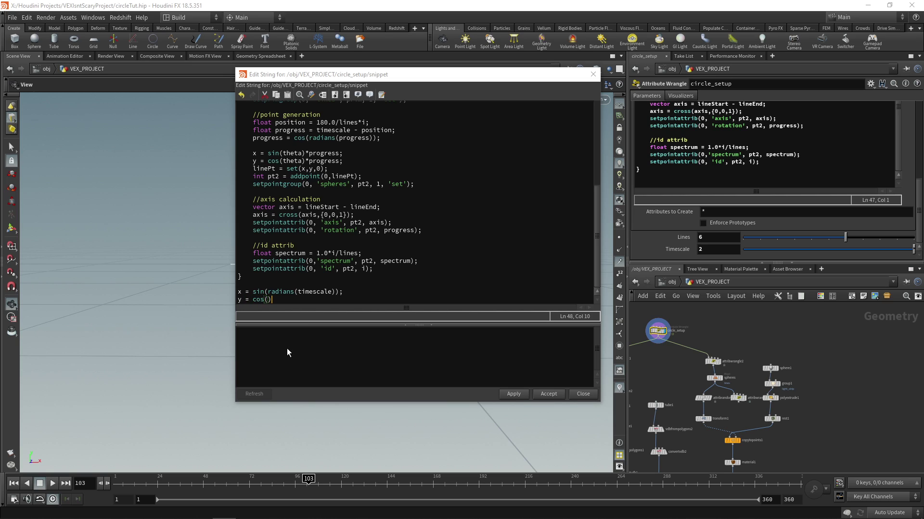
pyautogui.press('Left')
pyautogui.write('radians(')
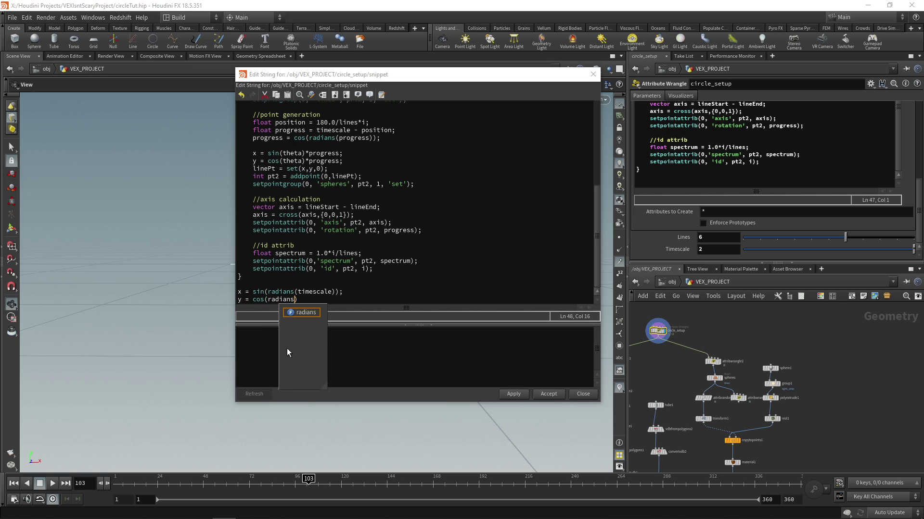
pyautogui.write('timescale));')
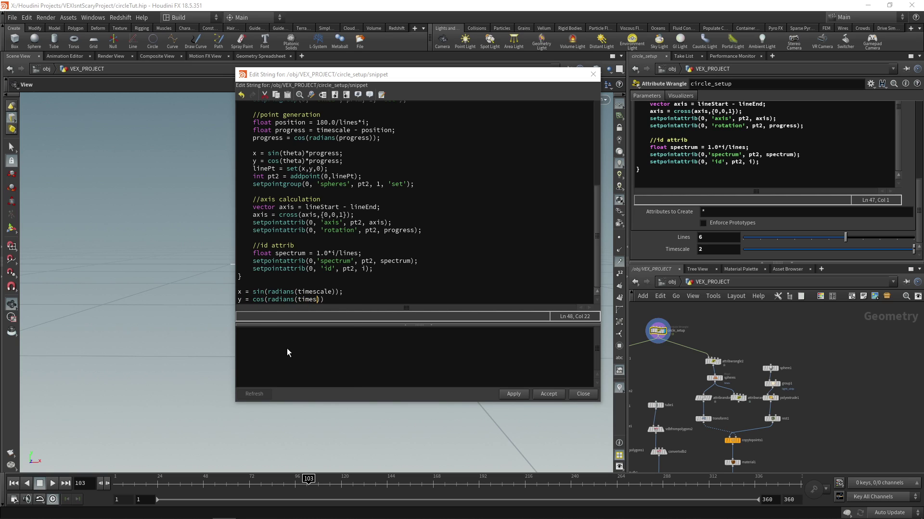
# Add the lines vector outerPt = set(x,y,0); and int pt = addpoint(0, outerPt); at the end of circle_setup's code.
pyautogui.press('Return')
pyautogui.press('Return')
pyautogui.write('vector ')
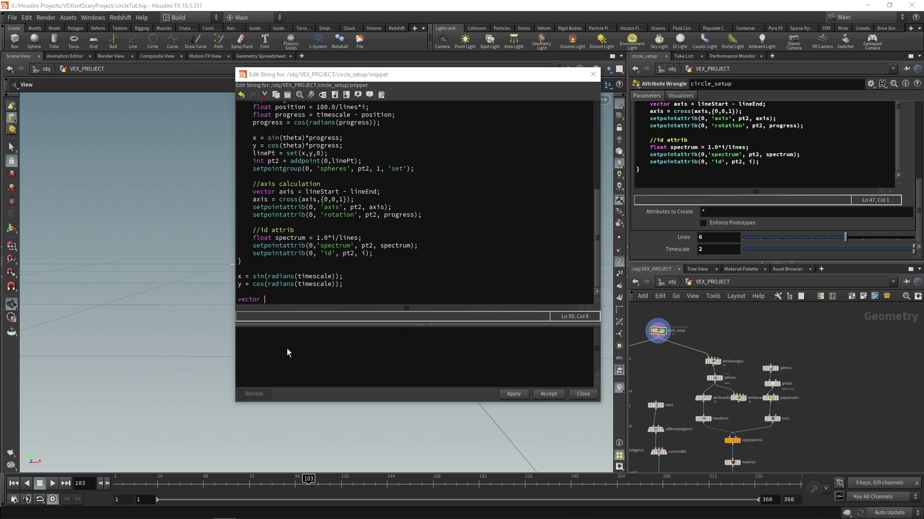
pyautogui.write('outer')
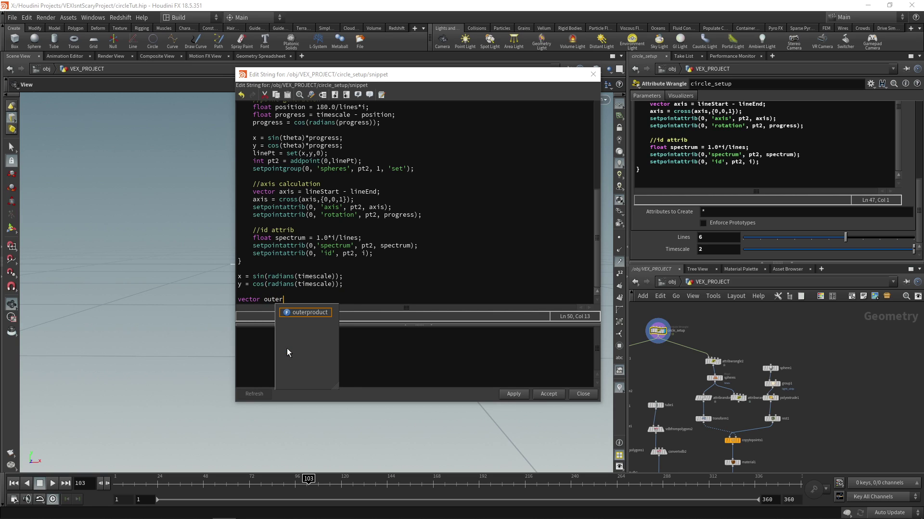
pyautogui.write('Pt = ')
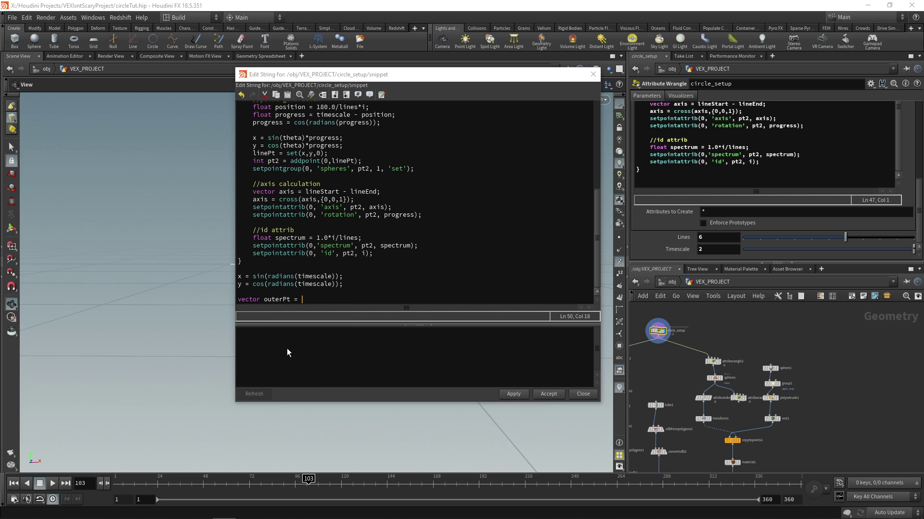
pyautogui.write('set(x,y,0);')
pyautogui.press('Return')
pyautogui.press('Return')
pyautogui.press('BackSpace')
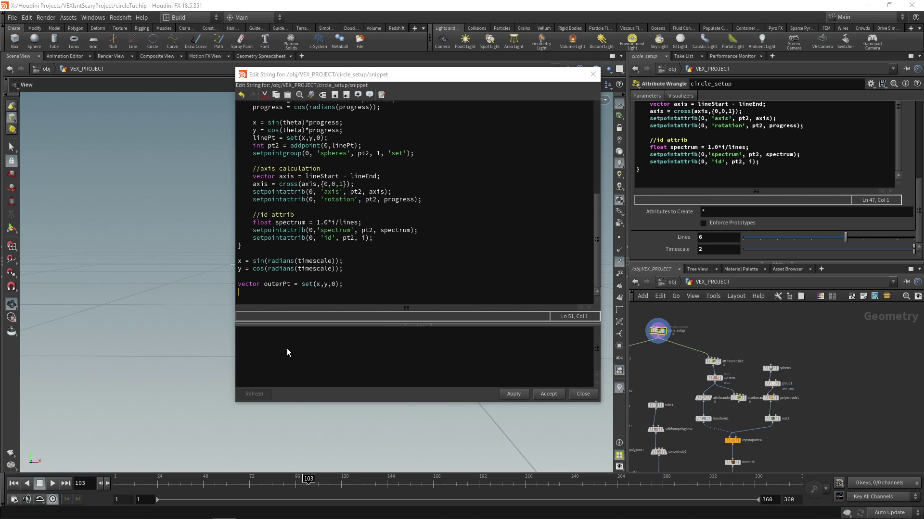
pyautogui.write('int pt = addpoint(0, outerPt);')
pyautogui.press('Return')
pyautogui.press('Return')
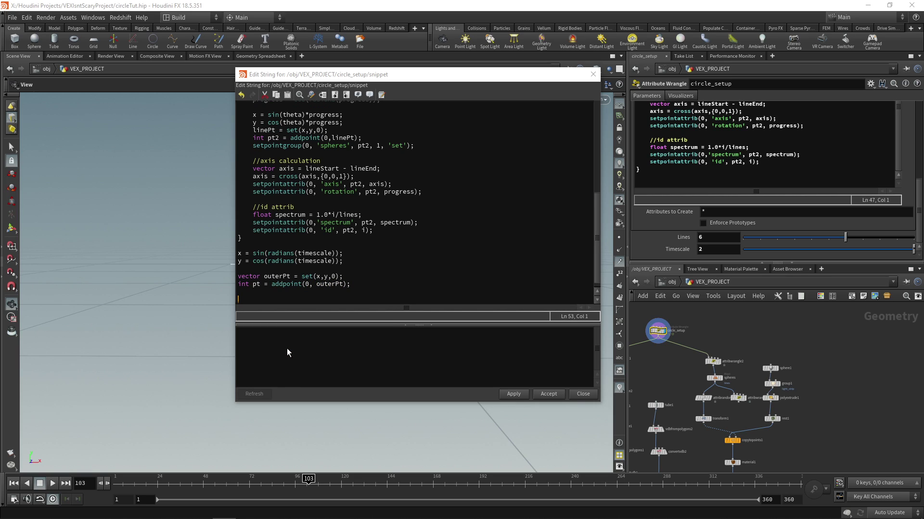
# Add a setpointgroup call placing pt in the group 'outer' with value 1 and mode 'set', and accept the edited code.
pyautogui.write('setpoint')
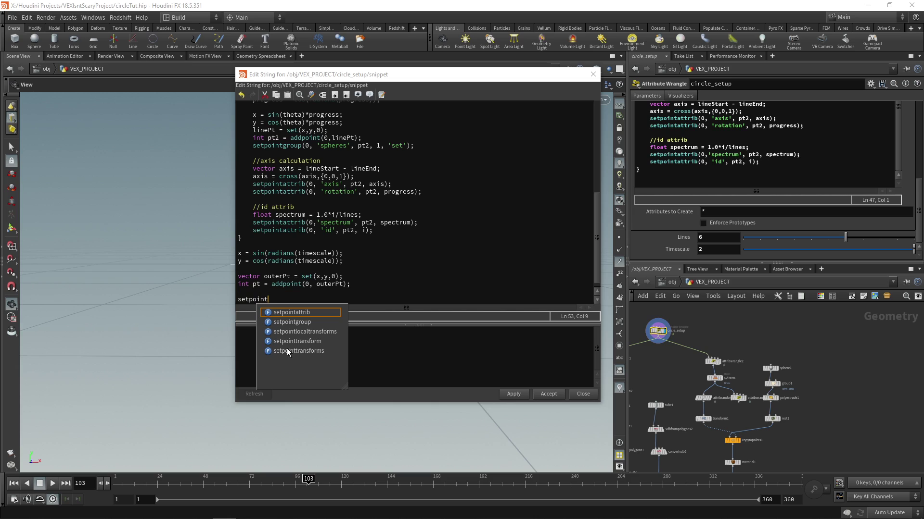
pyautogui.write("group(0,'outer")
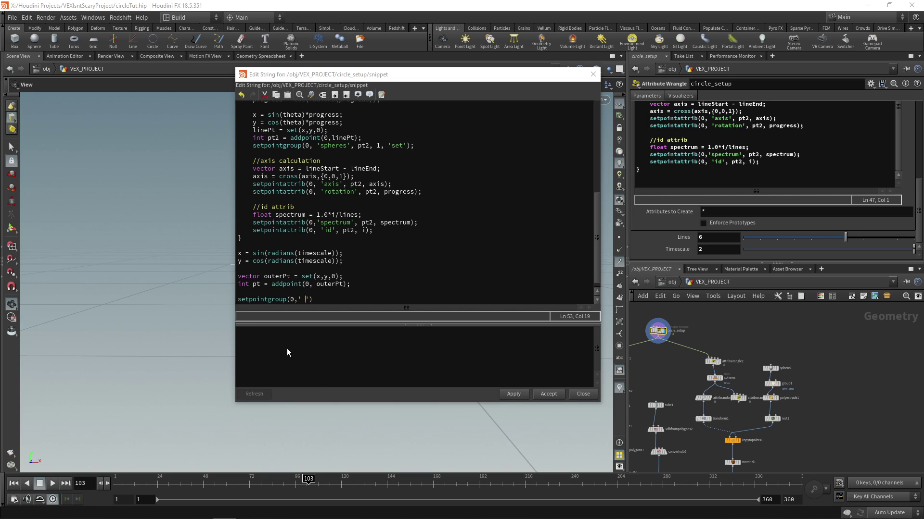
pyautogui.write("', ")
pyautogui.write("pt, 1, '")
pyautogui.write('set')
pyautogui.click(514, 394)
pyautogui.click(554, 393)
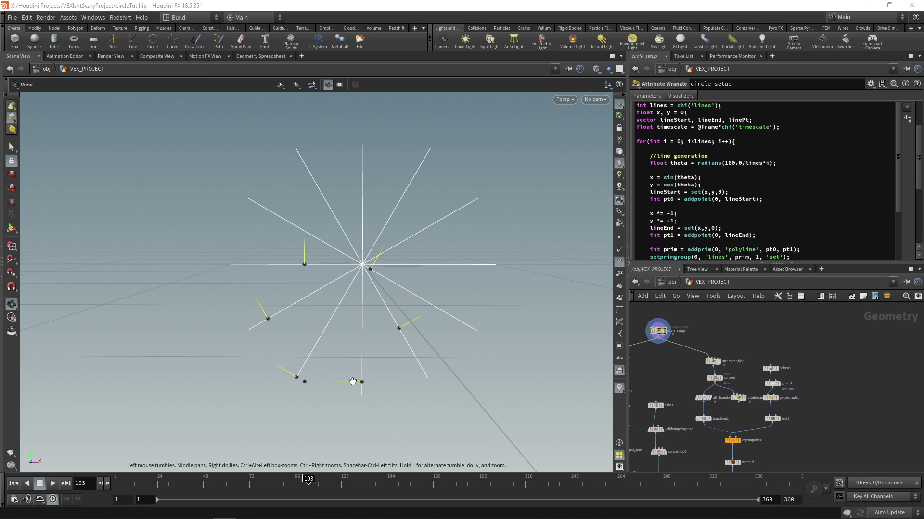
# Add a Blast node fed by circle_setup that keeps only the outer group by deleting non-selected geometry.
pyautogui.moveTo(353, 381); pyautogui.dragTo(382, 386)
pyautogui.moveTo(772, 337); pyautogui.dragTo(740, 345, button='middle')
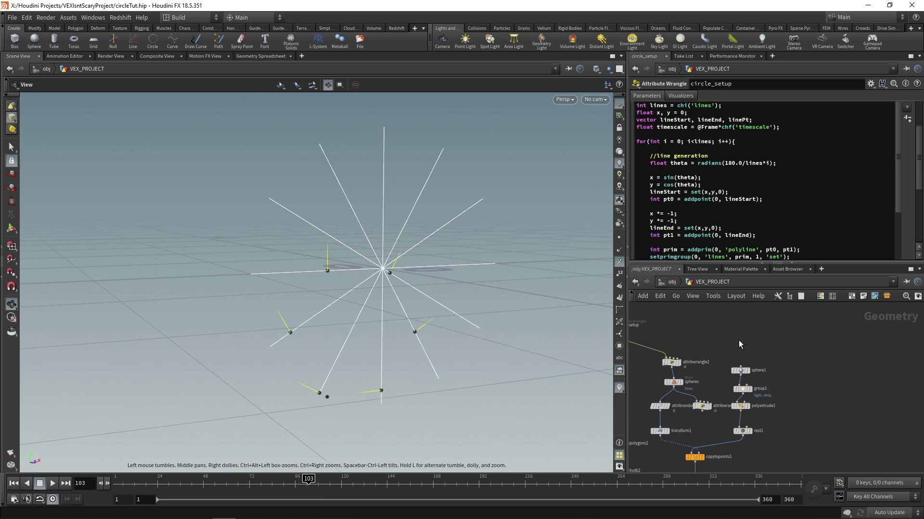
pyautogui.scroll(-3, 740, 344)
pyautogui.press('Tab')
pyautogui.write('bl')
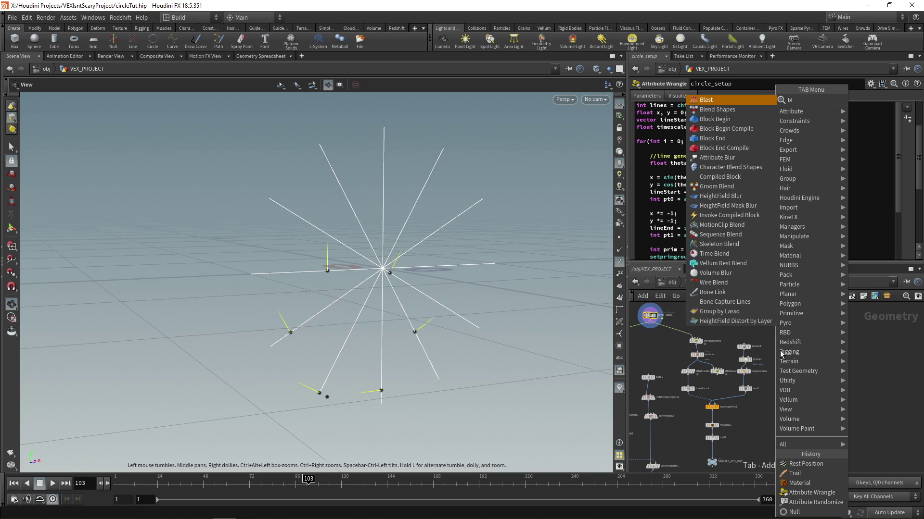
pyautogui.press('Return')
pyautogui.click(818, 395)
pyautogui.write('outer')
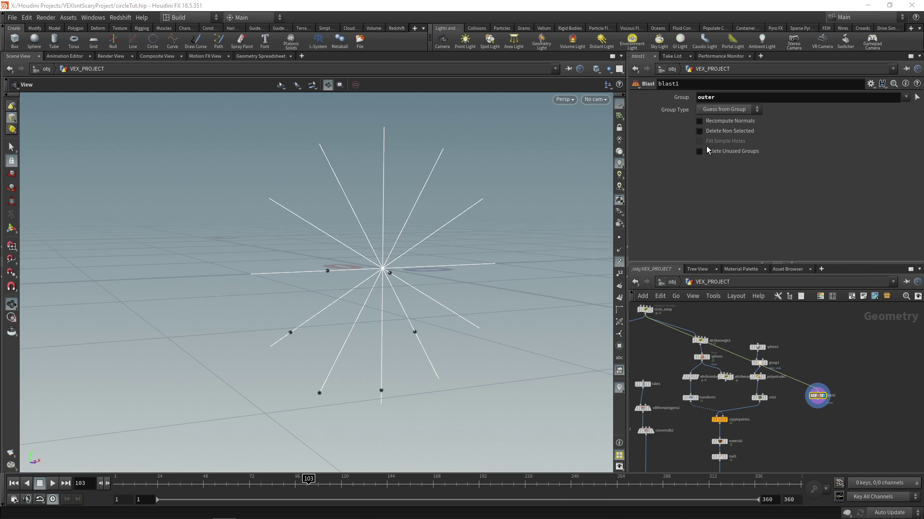
pyautogui.click(699, 131)
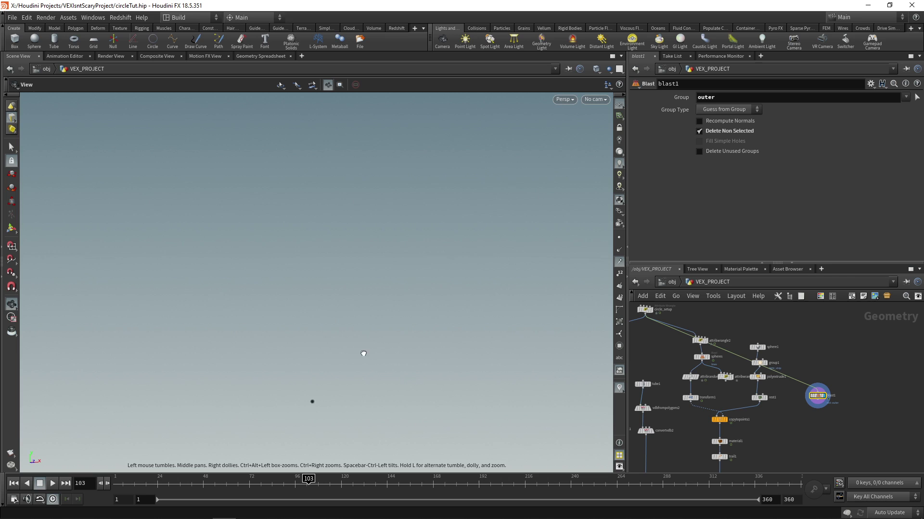
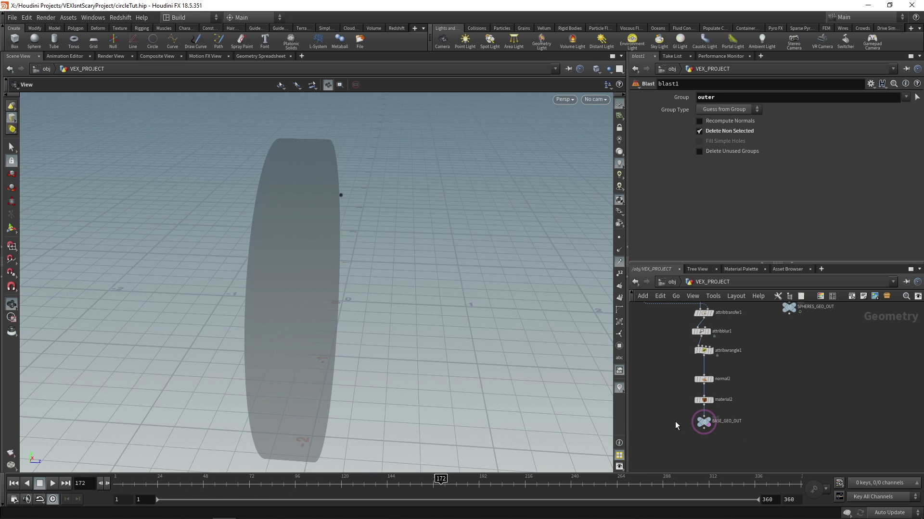
# Add a Transform node and insert it between circle_setup and blast1.
pyautogui.moveTo(352, 238); pyautogui.dragTo(264, 230)
pyautogui.moveTo(829, 427); pyautogui.dragTo(762, 422, button='middle')
pyautogui.press('Tab')
pyautogui.write('transform')
pyautogui.press('Return')
pyautogui.scroll(3, 769, 377)
pyautogui.click(747, 384)
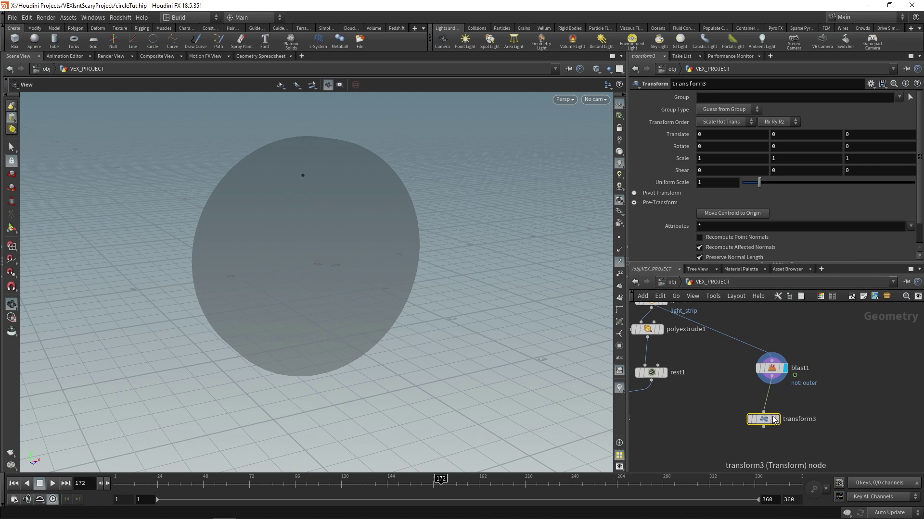
pyautogui.moveTo(765, 421); pyautogui.dragTo(772, 347)
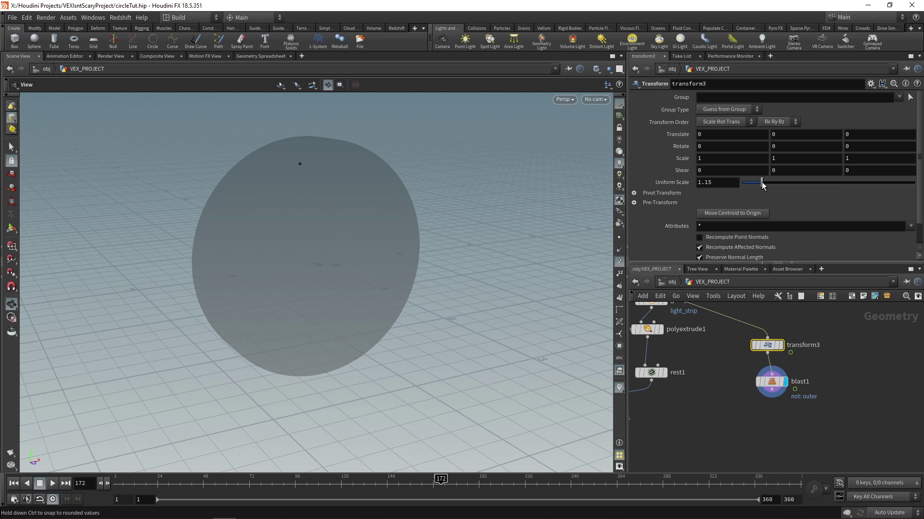
# Set transform3's uniform scale to 1.31 and move it about -0.57 along Z so the point clears the disc's edge.
pyautogui.moveTo(766, 184); pyautogui.dragTo(764, 183)
pyautogui.moveTo(362, 202); pyautogui.dragTo(434, 268)
pyautogui.click(11, 228)
pyautogui.keyDown('alt'); pyautogui.moveTo(311, 241); pyautogui.dragTo(262, 288); pyautogui.keyUp('alt')
pyautogui.press('r')
pyautogui.click(12, 304)
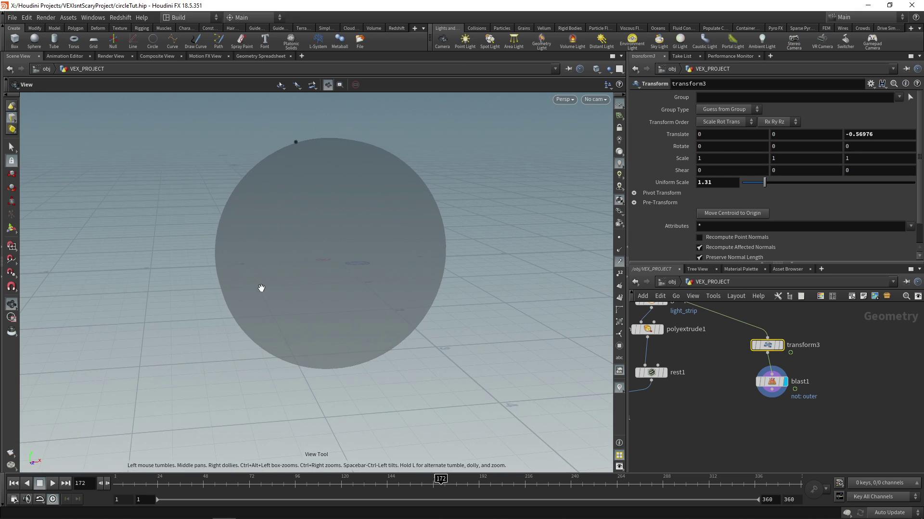
# Add a Copy to Points node that copies sphere1 onto the blast1 point, and display its result.
pyautogui.moveTo(850, 429); pyautogui.dragTo(827, 410, button='middle')
pyautogui.press('Tab')
pyautogui.write('copy to po')
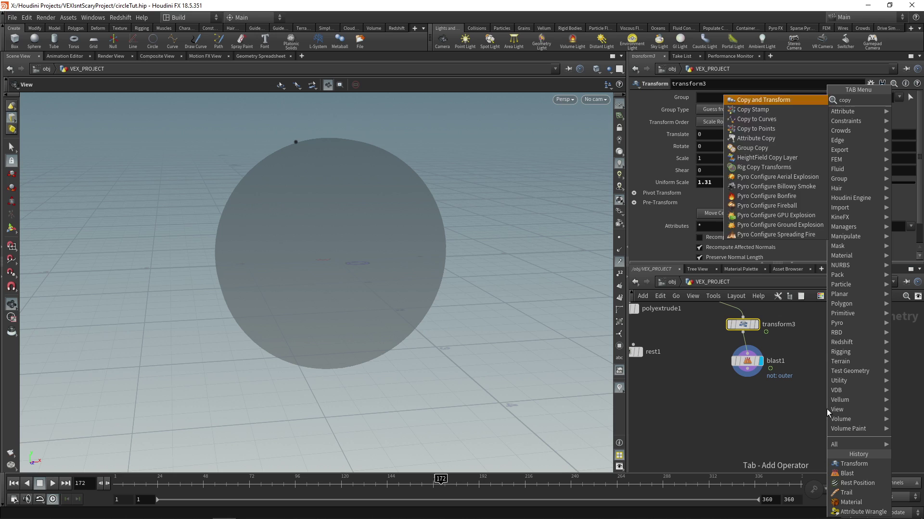
pyautogui.press('Return')
pyautogui.click(795, 427)
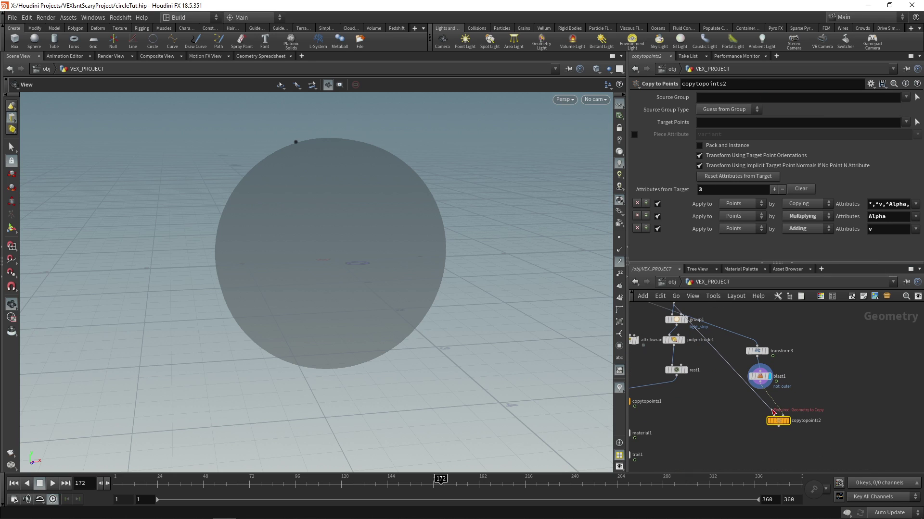
pyautogui.click(787, 421)
# Add a Null node below copytopoints2 and name it RING_LIGHT.
pyautogui.moveTo(795, 427); pyautogui.dragTo(771, 385, button='middle')
pyautogui.press('Tab')
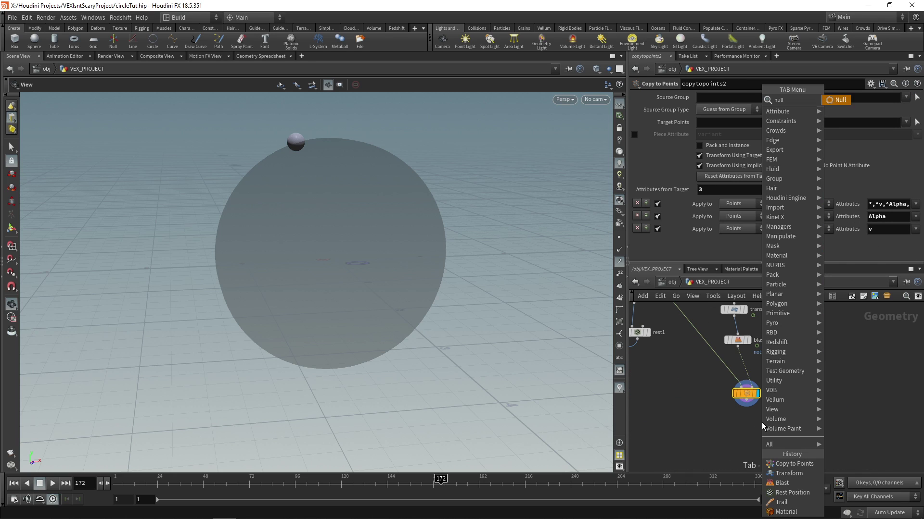
pyautogui.press('Return')
pyautogui.click(751, 453)
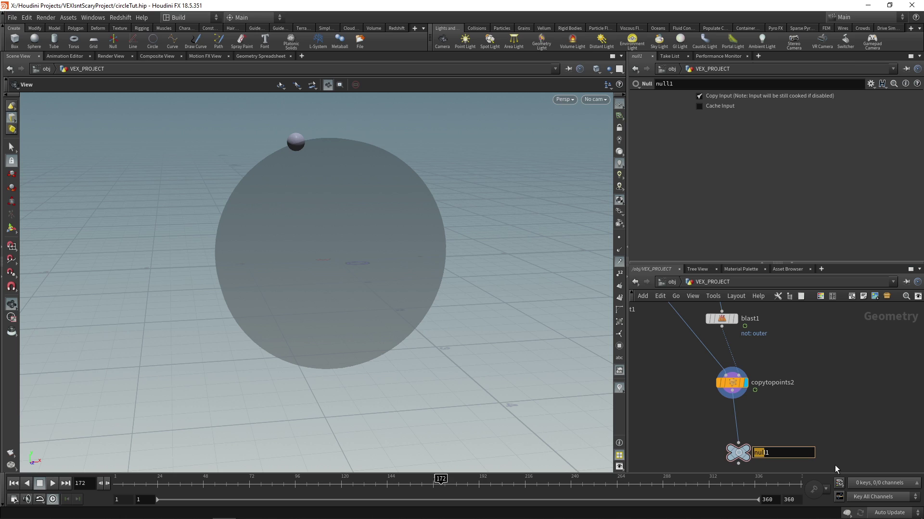
pyautogui.press('BackSpace')
pyautogui.write('RING_LIGHT')
pyautogui.press('Return')
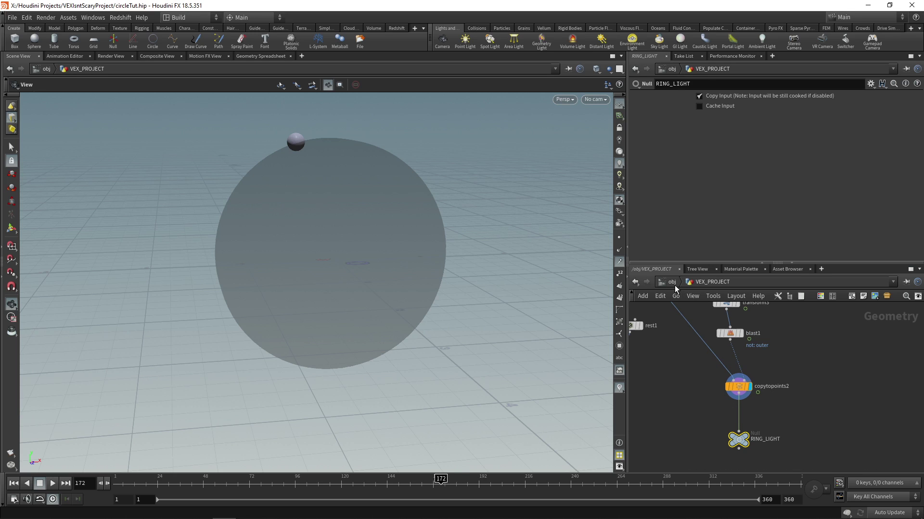
# Create a geometry light at the object level, placed at the origin.
pyautogui.press('u')
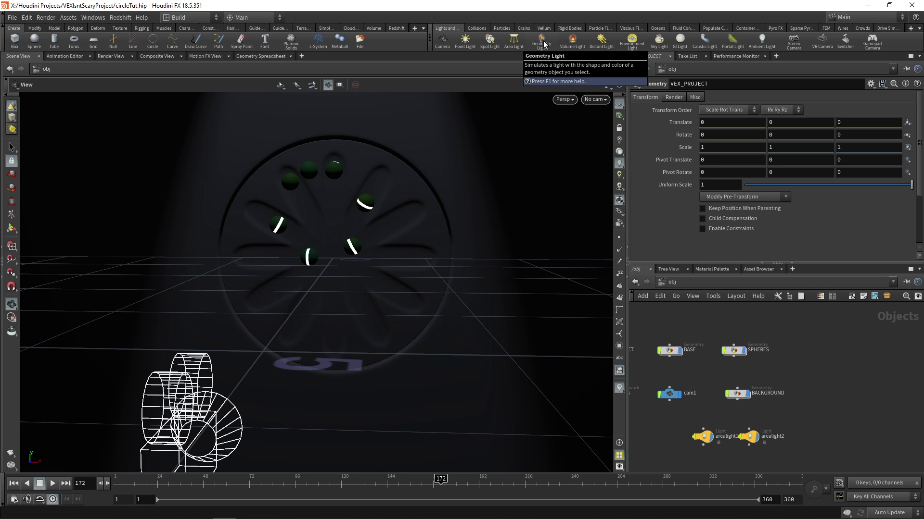
pyautogui.click(542, 42)
pyautogui.press('Return')
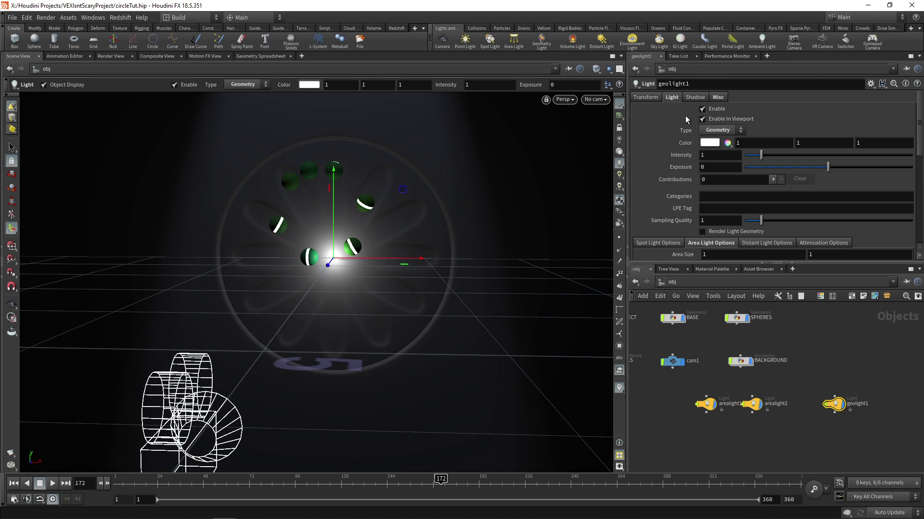
# Set geolight1's Geometry Object to /obj/VEX_PROJECT/RING_LIGHT.
pyautogui.scroll(-15, 687, 188)
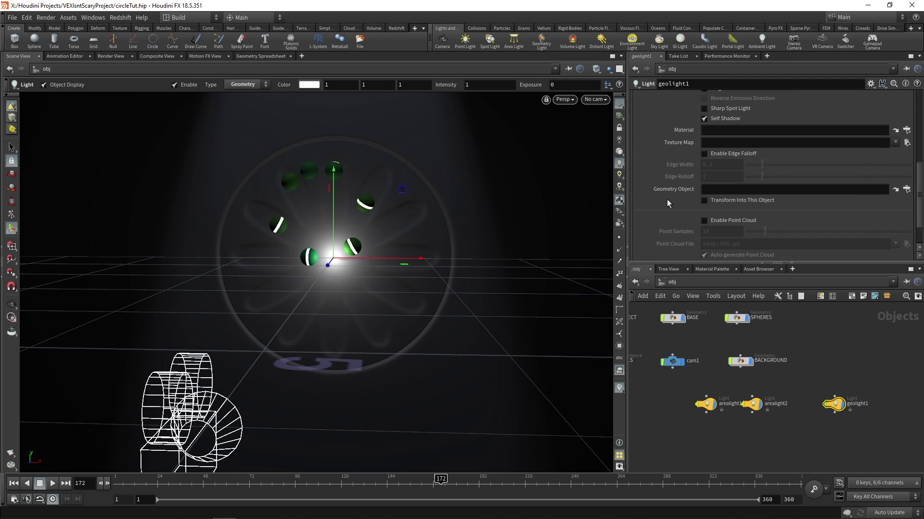
pyautogui.click(906, 189)
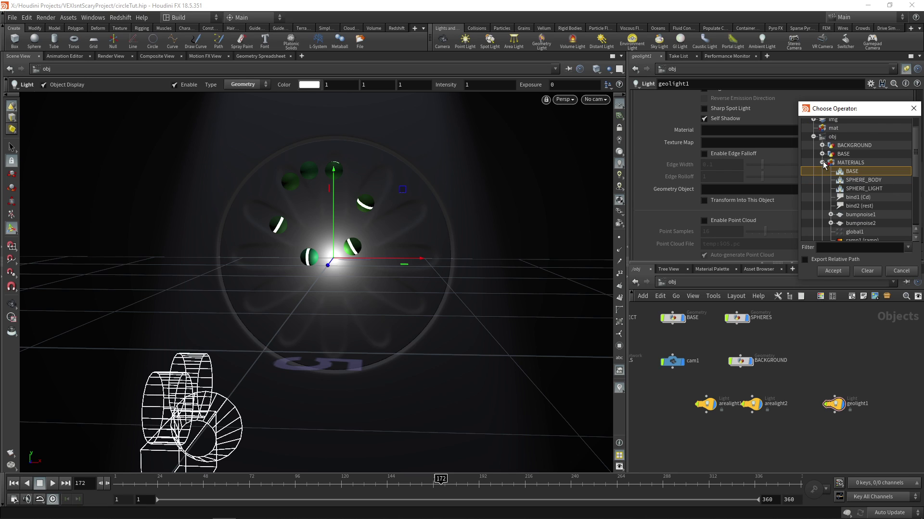
pyautogui.click(823, 163)
pyautogui.click(822, 180)
pyautogui.scroll(-1, 860, 188)
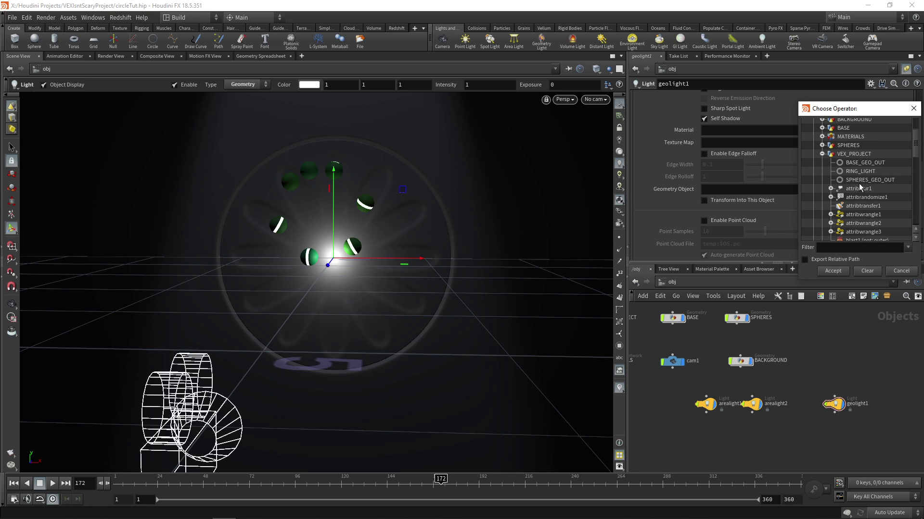
pyautogui.doubleClick(861, 172)
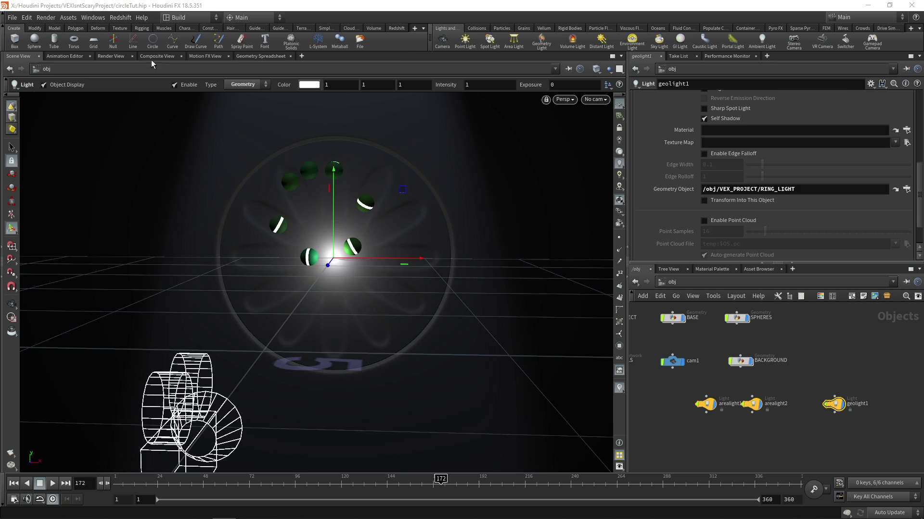
# With the live render showing, set geolight1's color to green (0, 1, 0.12746) and its exposure to 2.18, then stop the render.
pyautogui.click(111, 56)
pyautogui.scroll(5, 675, 196)
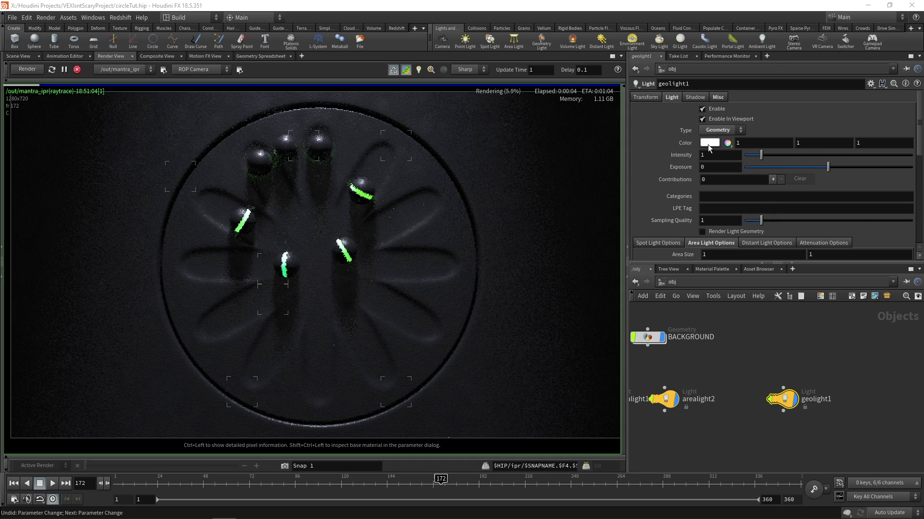
pyautogui.click(709, 144)
pyautogui.click(606, 86)
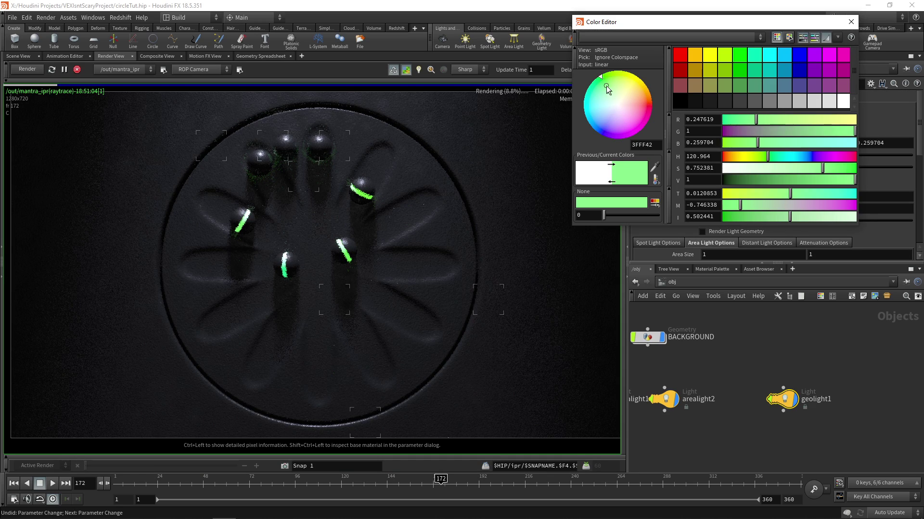
pyautogui.click(739, 54)
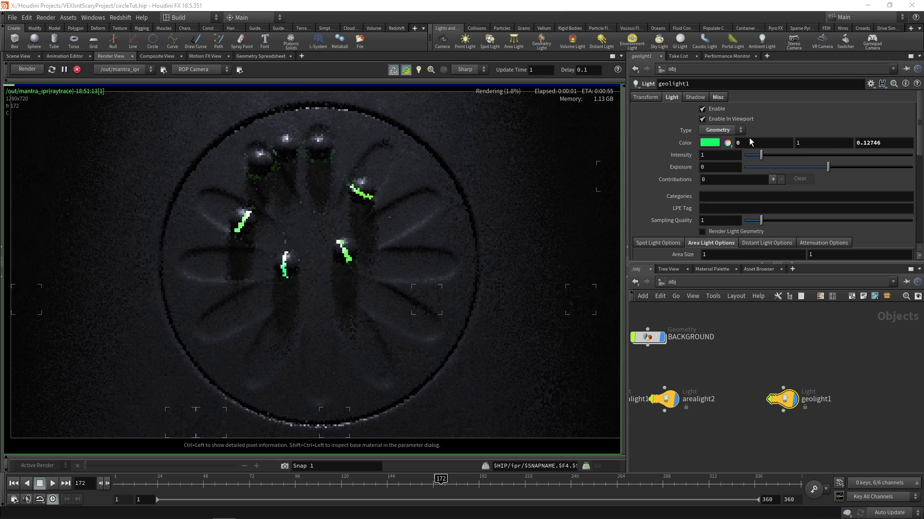
pyautogui.moveTo(828, 167); pyautogui.dragTo(848, 169)
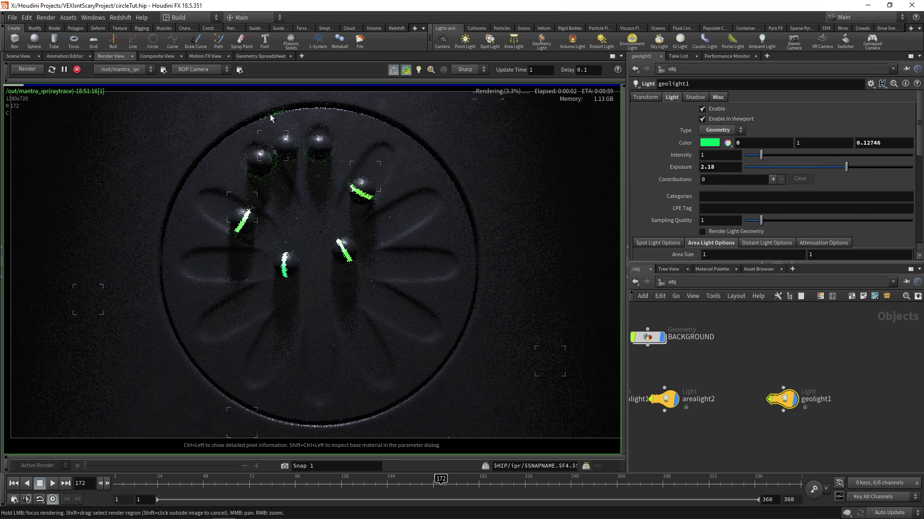
pyautogui.click(76, 69)
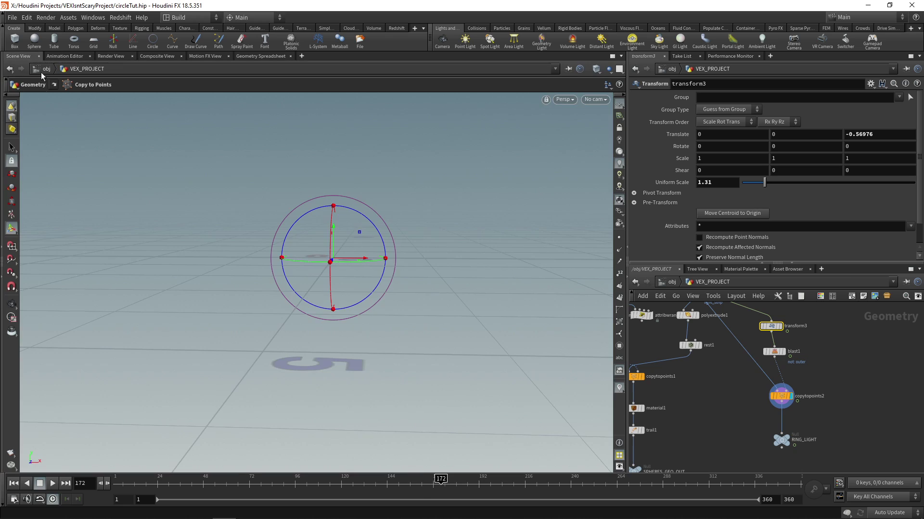
# Inspect the ring light sphere's position relative to the disc from the side in the scene view.
pyautogui.click(18, 56)
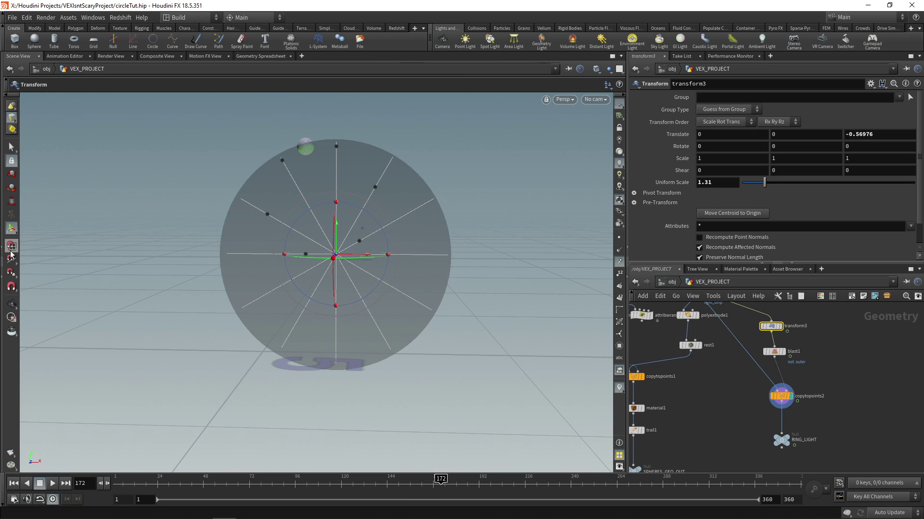
pyautogui.keyDown('alt'); pyautogui.moveTo(359, 249); pyautogui.dragTo(443, 270); pyautogui.keyUp('alt')
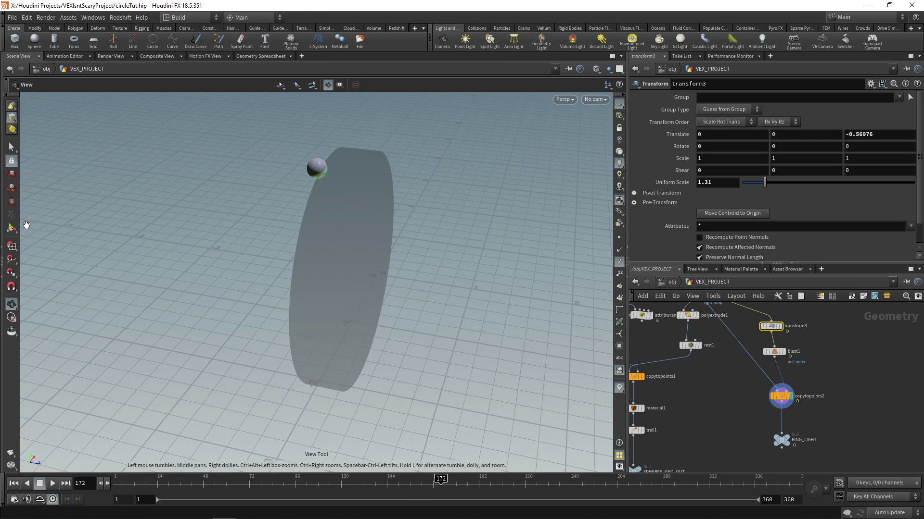
pyautogui.keyDown('alt'); pyautogui.moveTo(365, 226); pyautogui.dragTo(433, 238); pyautogui.keyUp('alt')
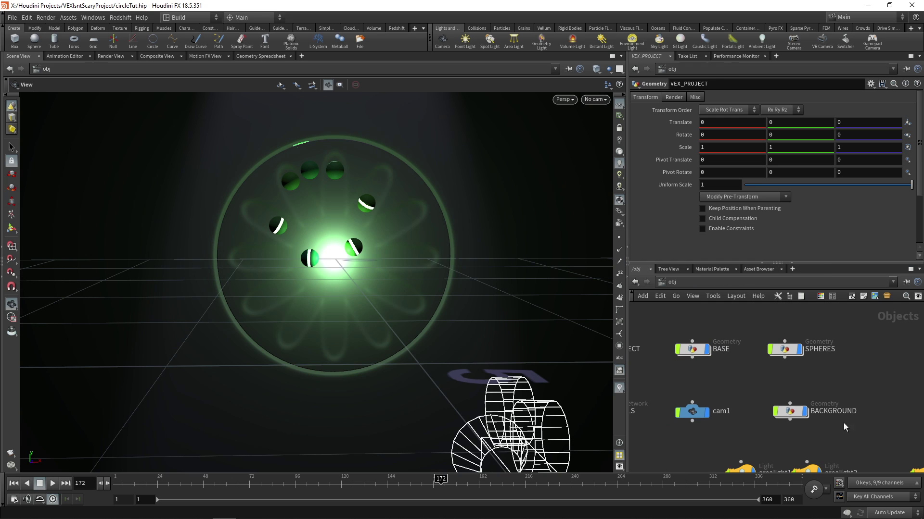
# Set arealight3's color to a light green, about (0.23, 1, 0.3).
pyautogui.moveTo(337, 241); pyautogui.dragTo(407, 237)
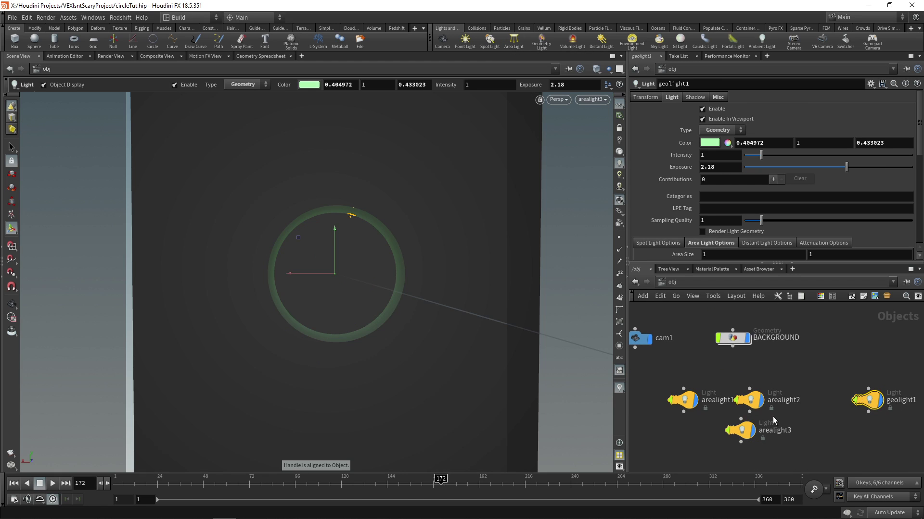
pyautogui.click(745, 431)
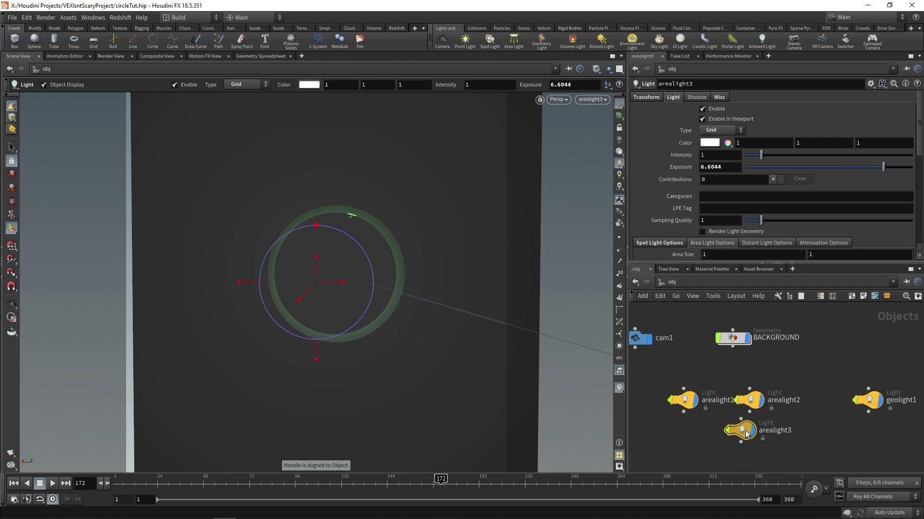
pyautogui.click(715, 144)
pyautogui.click(602, 81)
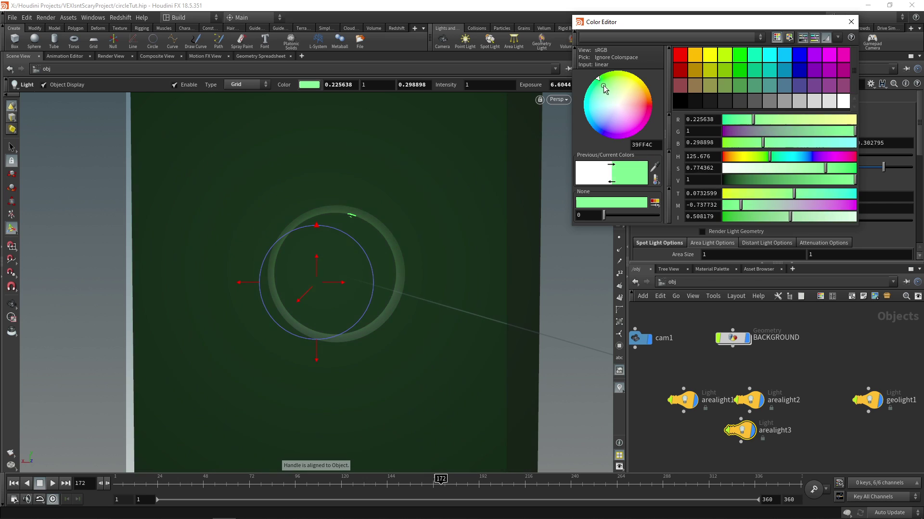
pyautogui.click(850, 23)
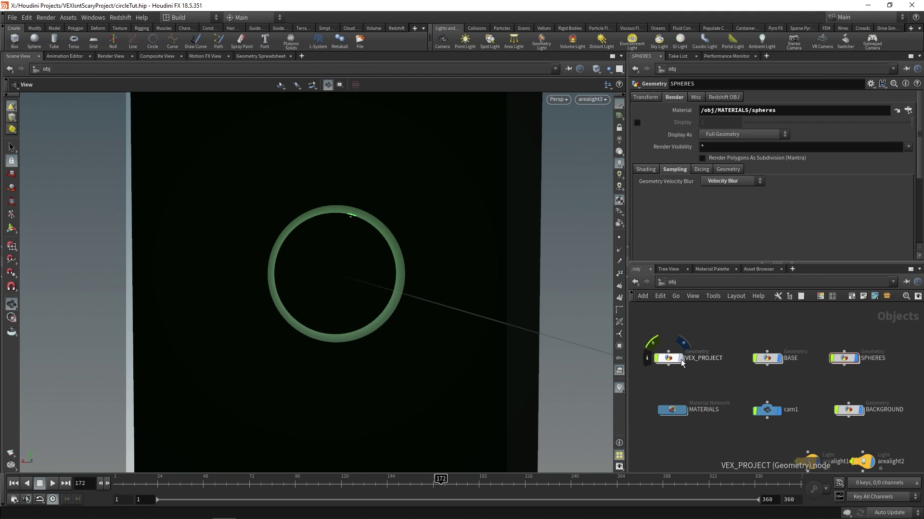
# Inside the VEX_PROJECT geometry network, make copytopoints1 the displayed node so the sphere copies are shown.
pyautogui.doubleClick(682, 359)
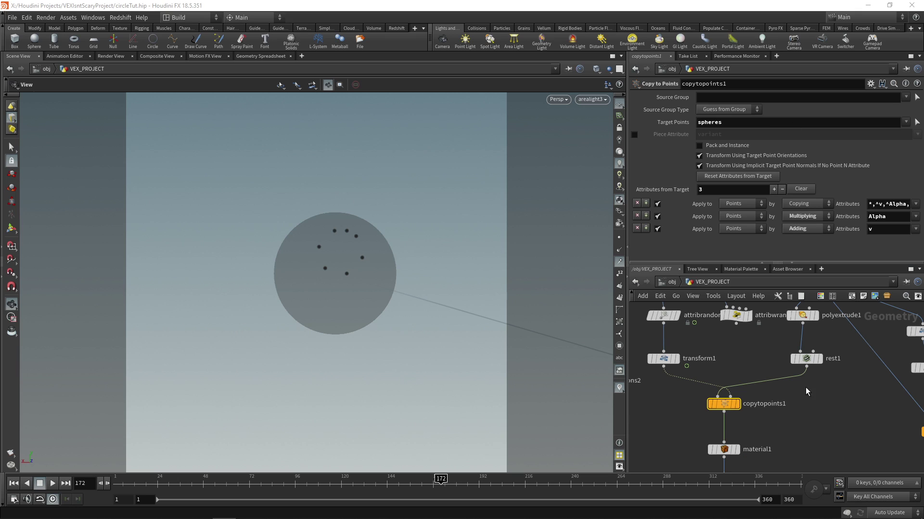
pyautogui.moveTo(807, 391); pyautogui.dragTo(795, 357, button='middle')
pyautogui.click(724, 368)
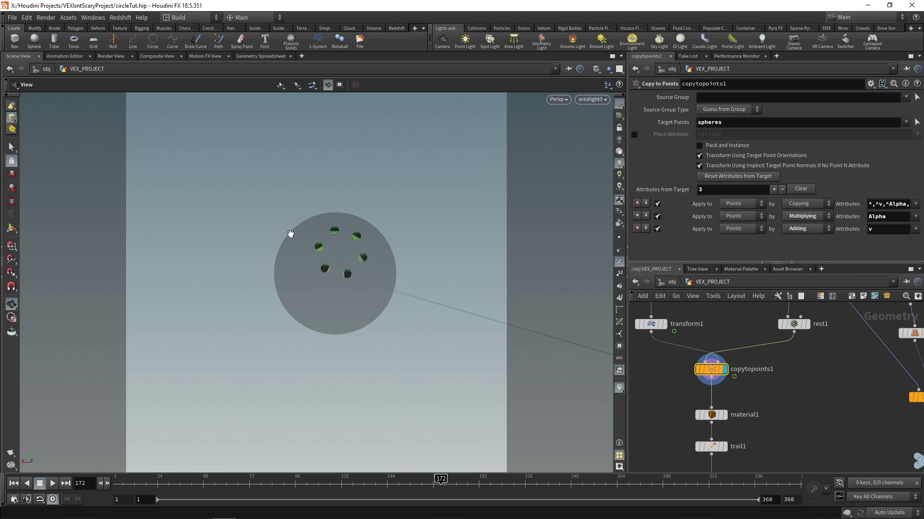
# Return to the object level and start a new /out/mantra_ipr preview render of frame 172.
pyautogui.click(673, 283)
pyautogui.click(111, 56)
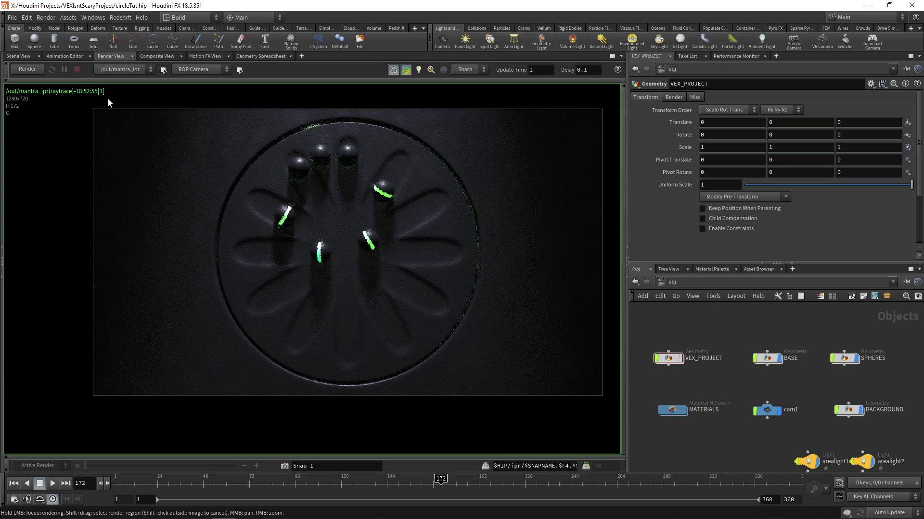
pyautogui.click(26, 70)
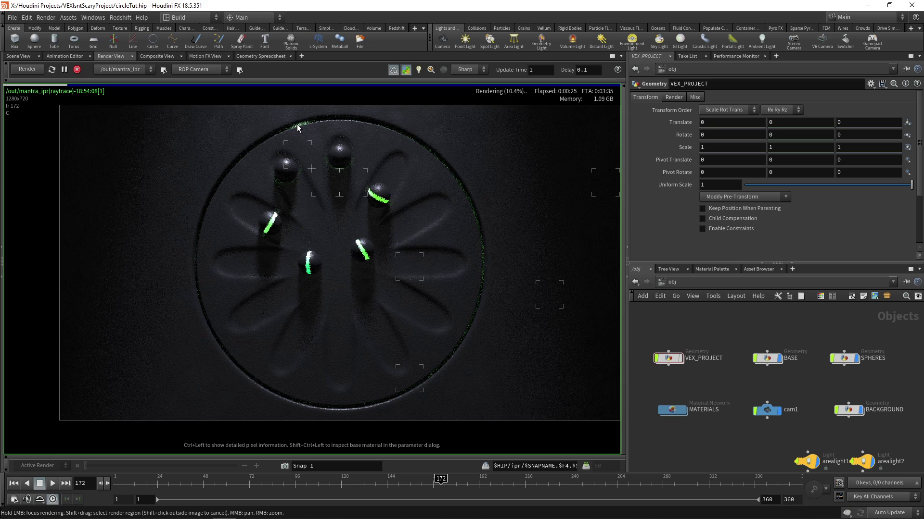